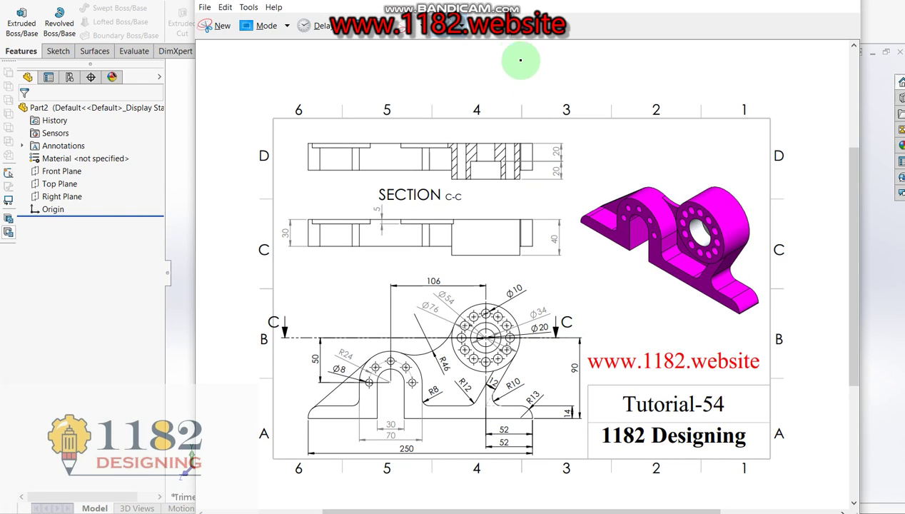
Step: Mark the hub area in red on the Tutorial-54 reference drawing, then close the drawing
right_click(469, 43)
left_click(644, 291)
left_click_drag(645, 292, 694, 248)
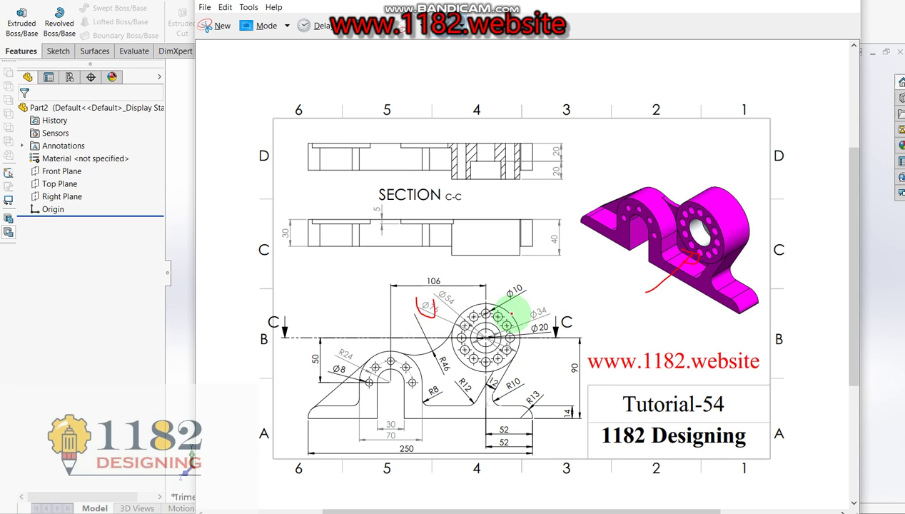
key("alt+Tab")
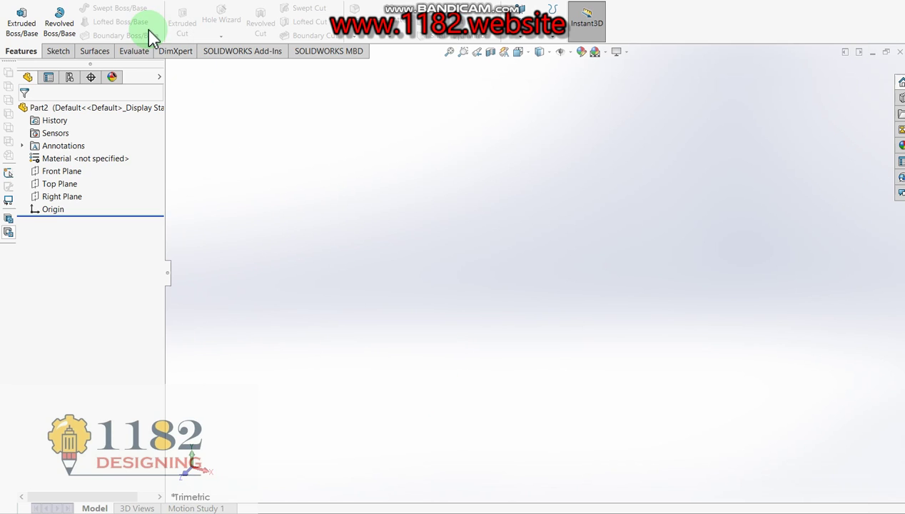
Step: Start an extruded boss on the Front Plane and draw a circle centred on the origin
left_click(36, 12)
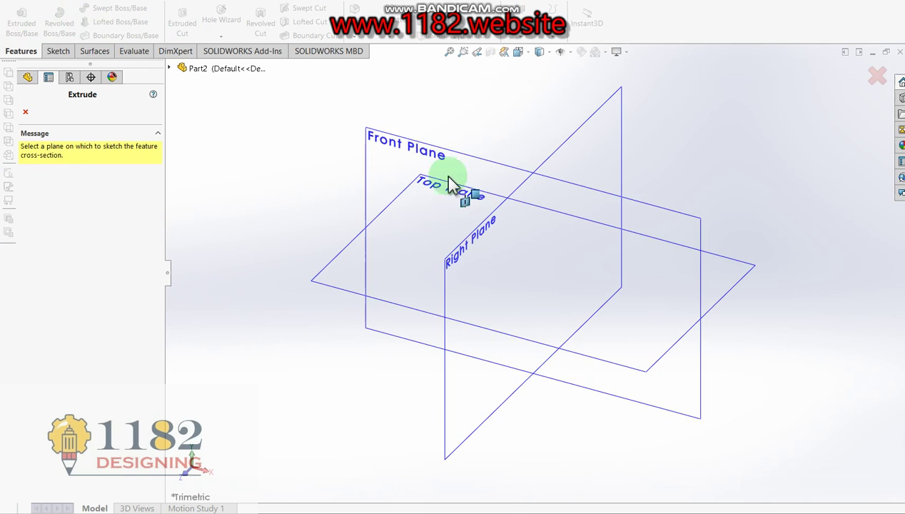
left_click(382, 143)
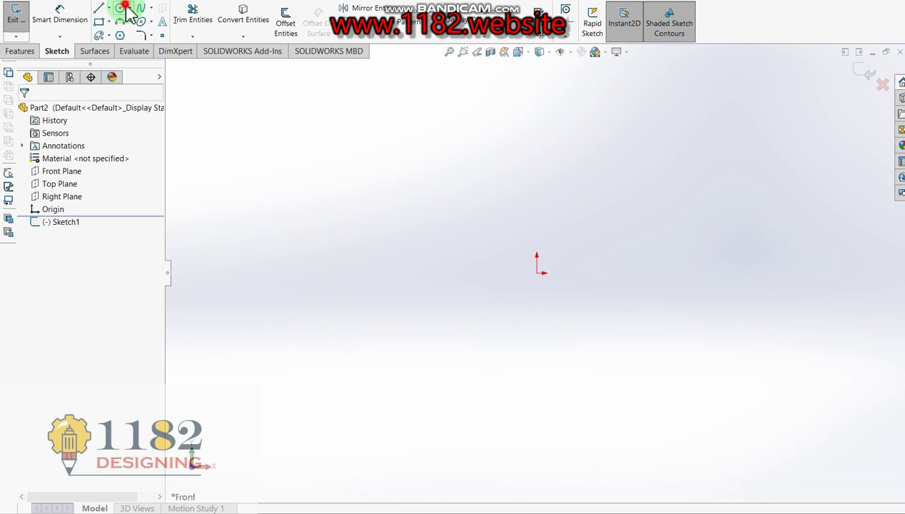
left_click(121, 9)
left_click(536, 274)
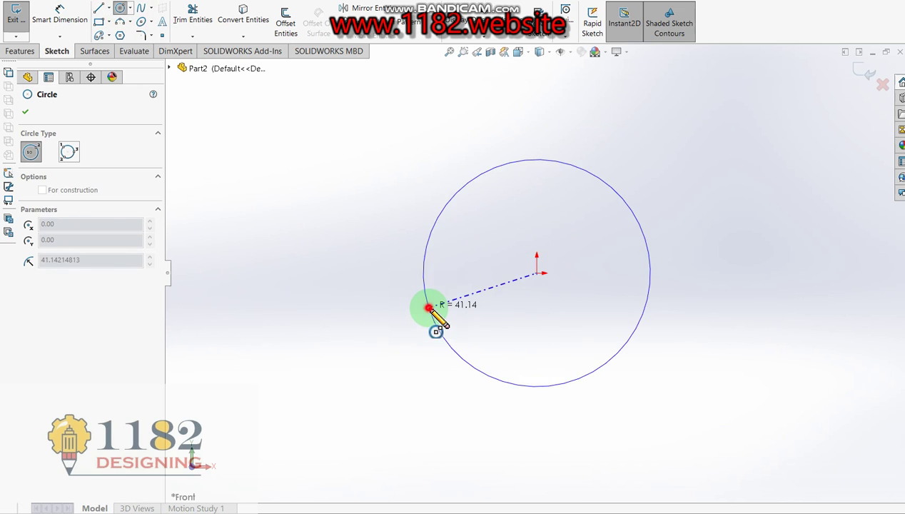
left_click(424, 303)
Step: Dimension the origin circle to a diameter of 76
left_click(71, 16)
left_click(645, 330)
left_click(707, 332)
type("76")
key("Return")
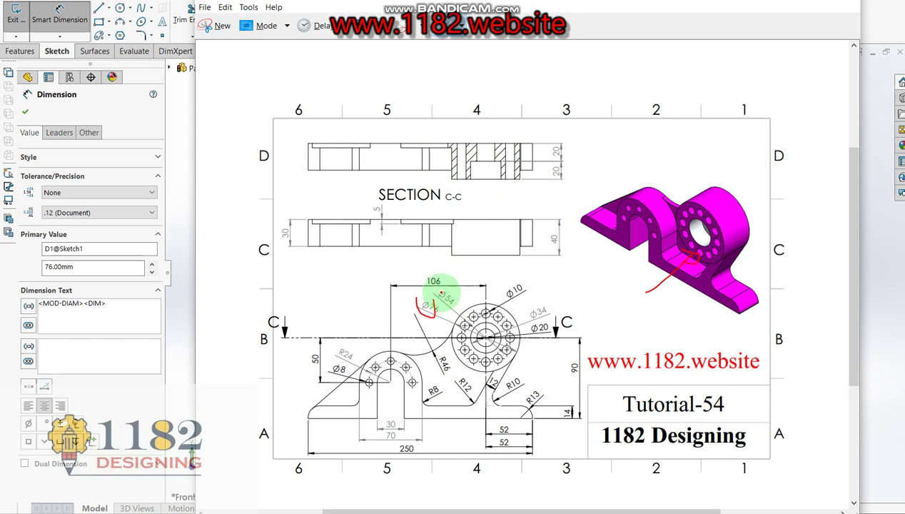
Step: Mark the Ø54 and Ø10 callouts on the reference drawing and return to the sketch
left_click_drag(445, 309, 461, 300)
left_click_drag(507, 282, 511, 271)
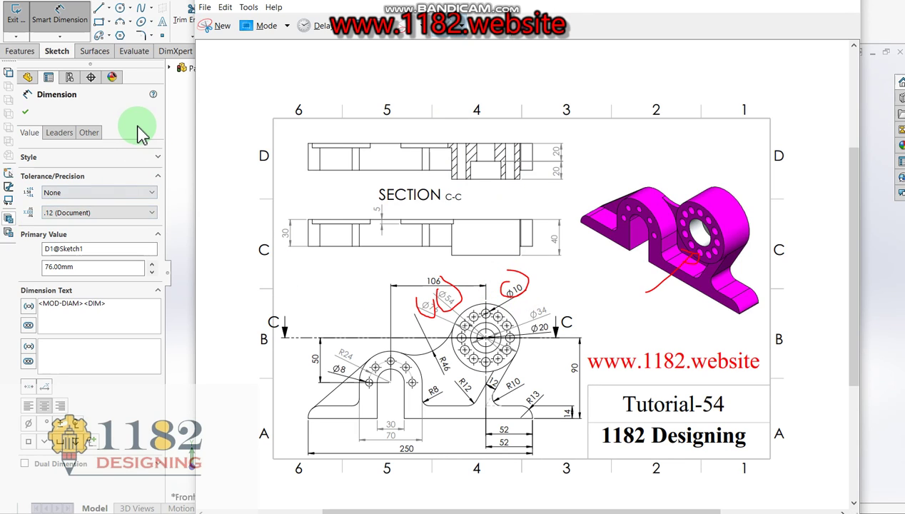
left_click(140, 132)
left_click(121, 9)
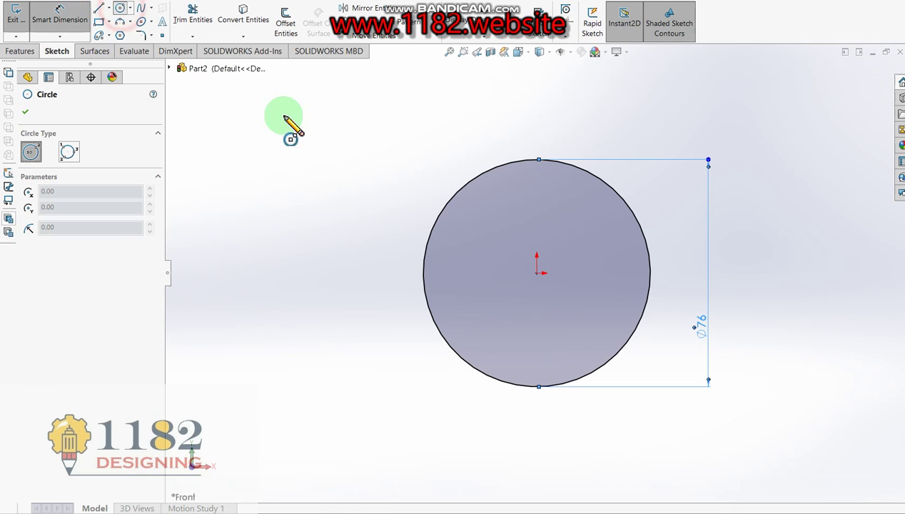
Step: Draw a concentric circle at the origin and dimension it Ø54
left_click(534, 277)
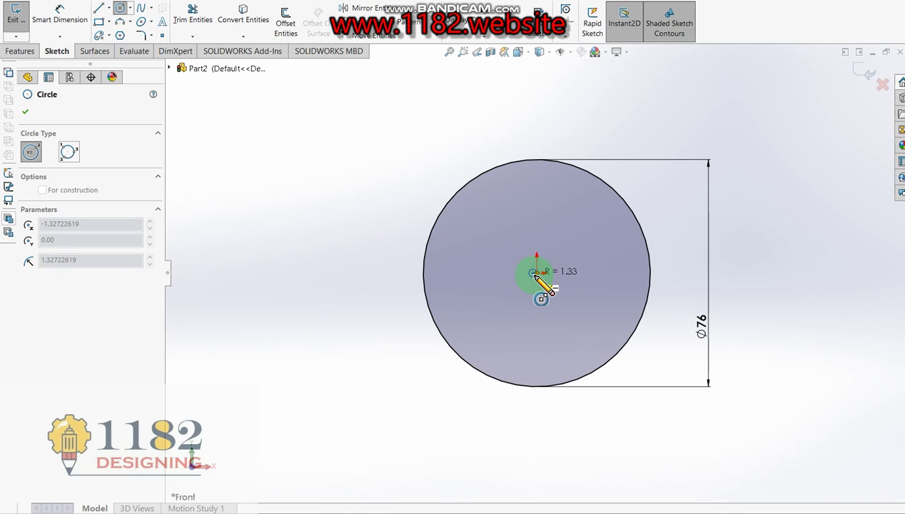
key("Escape")
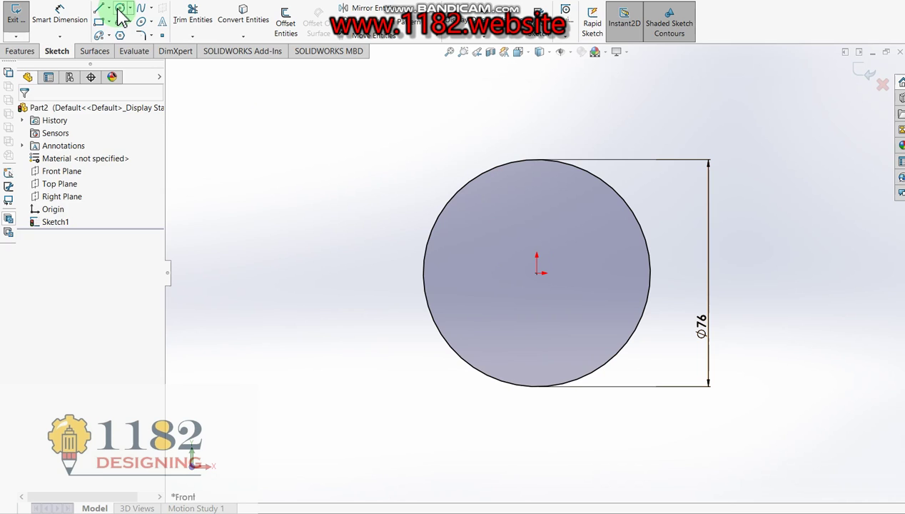
left_click(120, 9)
left_click(537, 273)
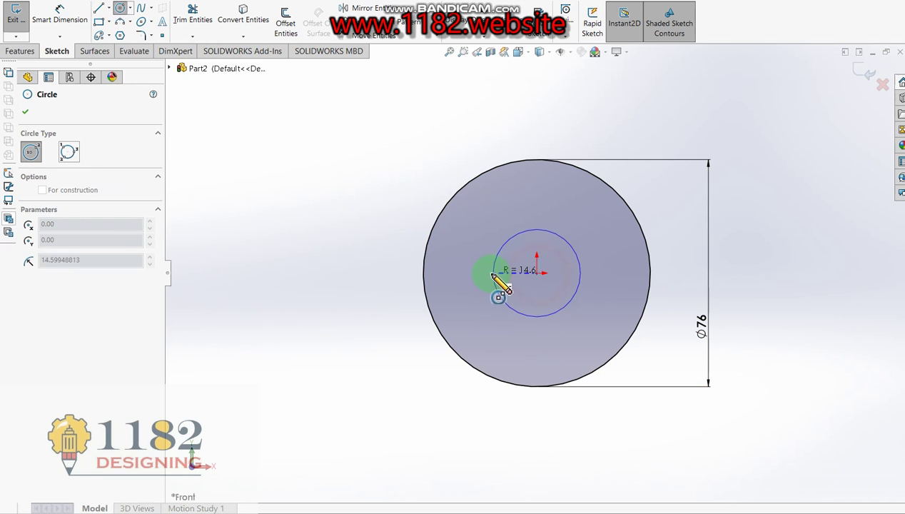
left_click(492, 279)
left_click(60, 14)
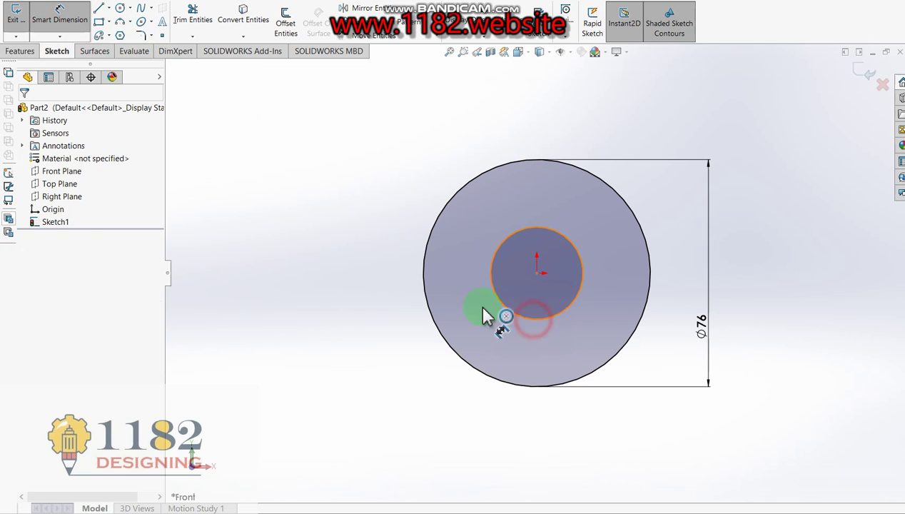
left_click(519, 319)
left_click(356, 307)
type("54")
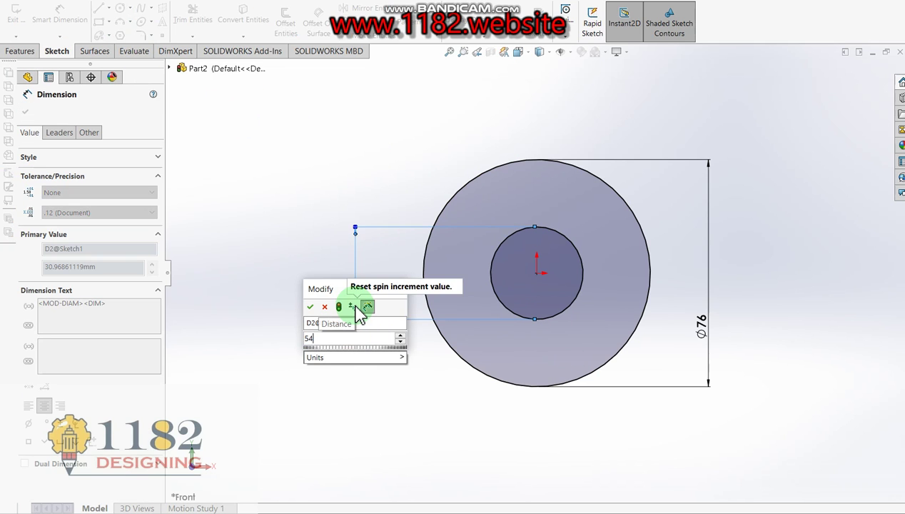
key("Return")
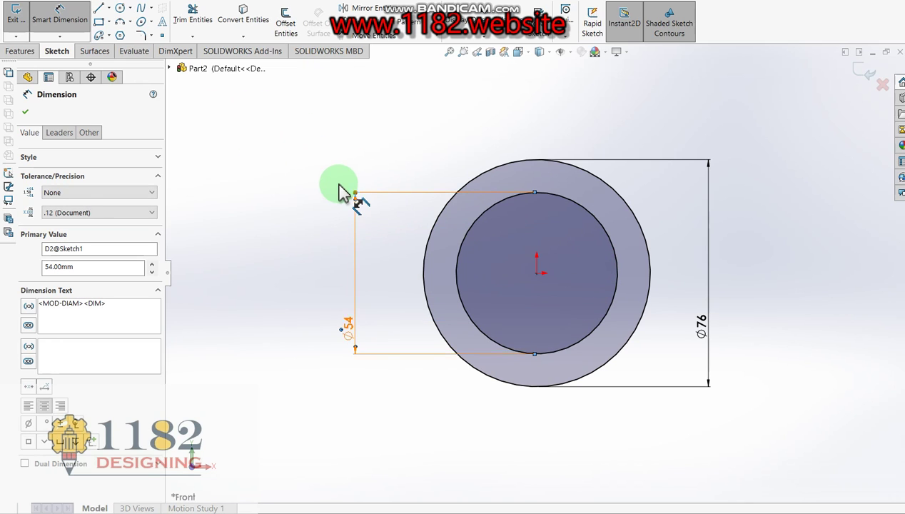
Step: Add a circle on the Ø54 circle's top point and dimension it Ø10
left_click(120, 8)
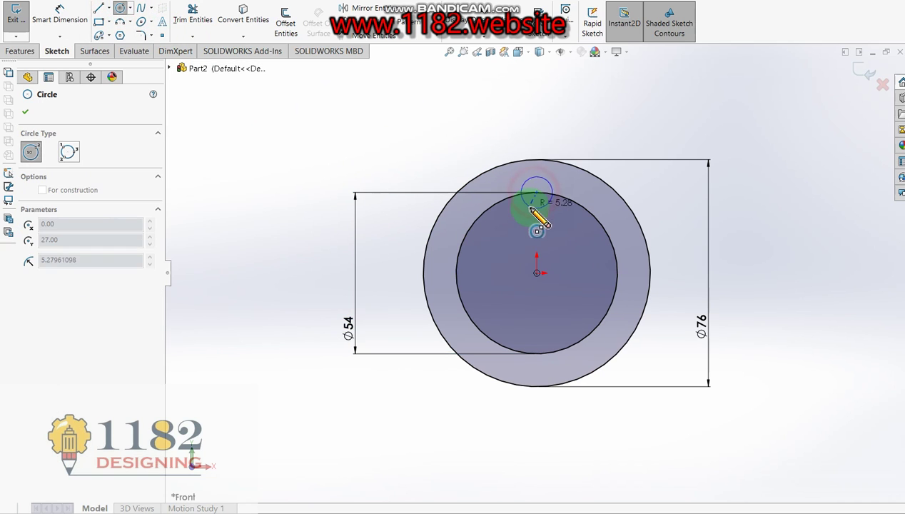
left_click_drag(537, 194, 532, 208)
left_click(71, 17)
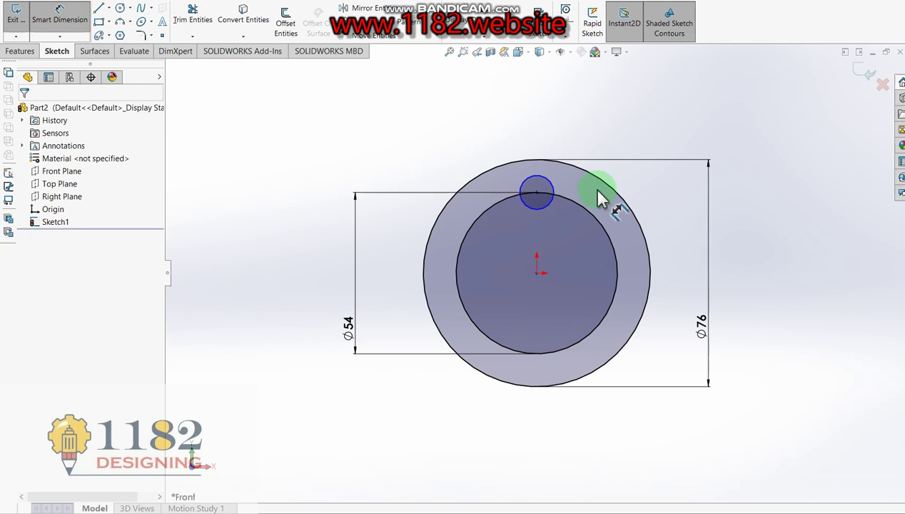
left_click(554, 192)
left_click(668, 177)
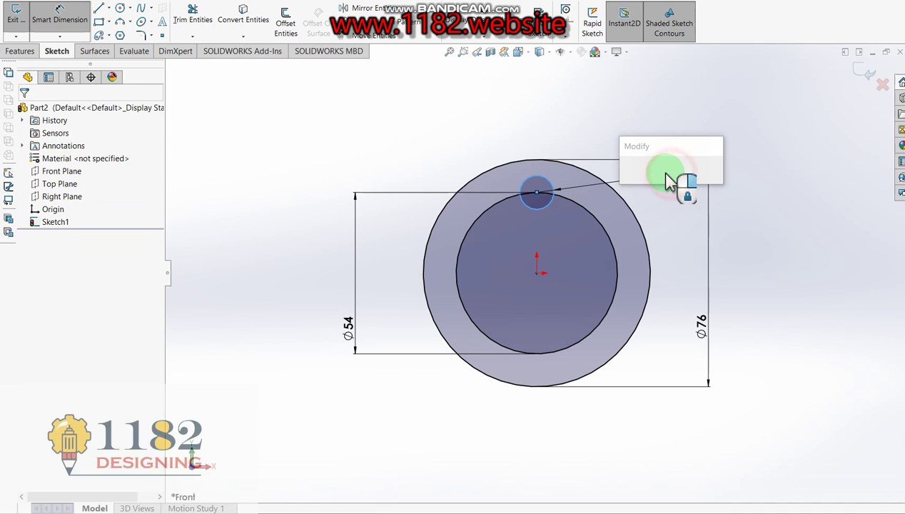
type("10")
key("Return")
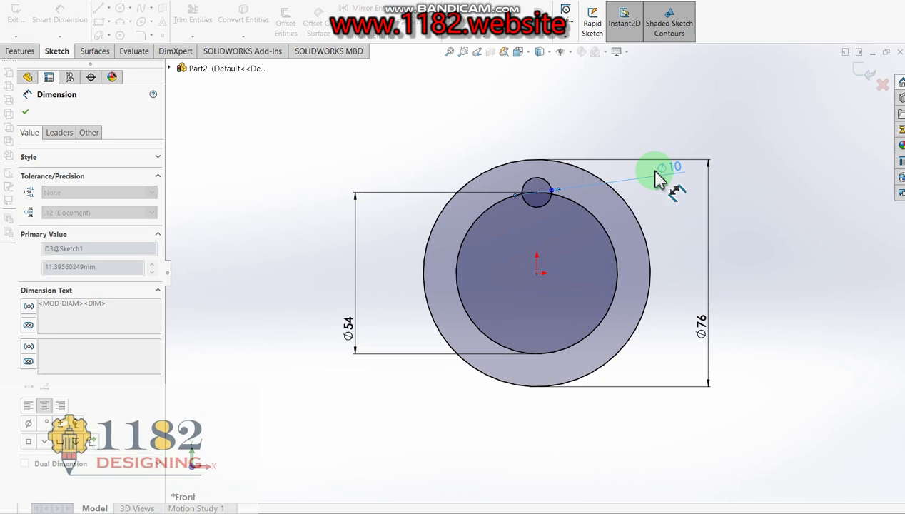
Step: Convert the Ø54 circle to construction geometry
key("Escape")
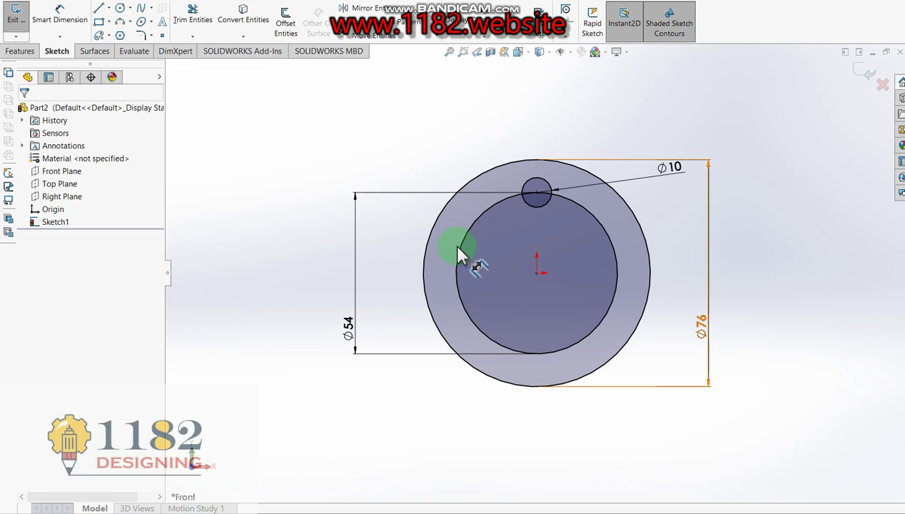
left_click(461, 249)
left_click(509, 214)
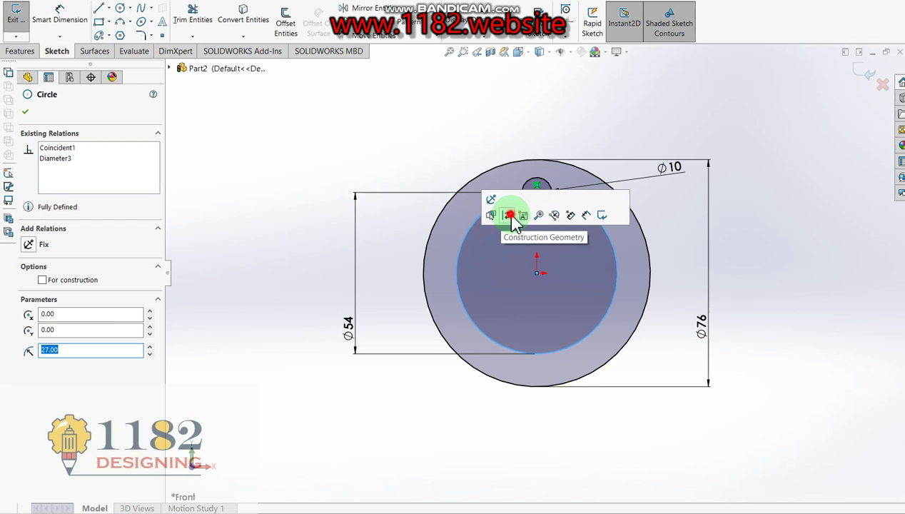
Step: Circularly pattern the Ø10 circle into 12 equally spaced copies over 360°
left_click(538, 206)
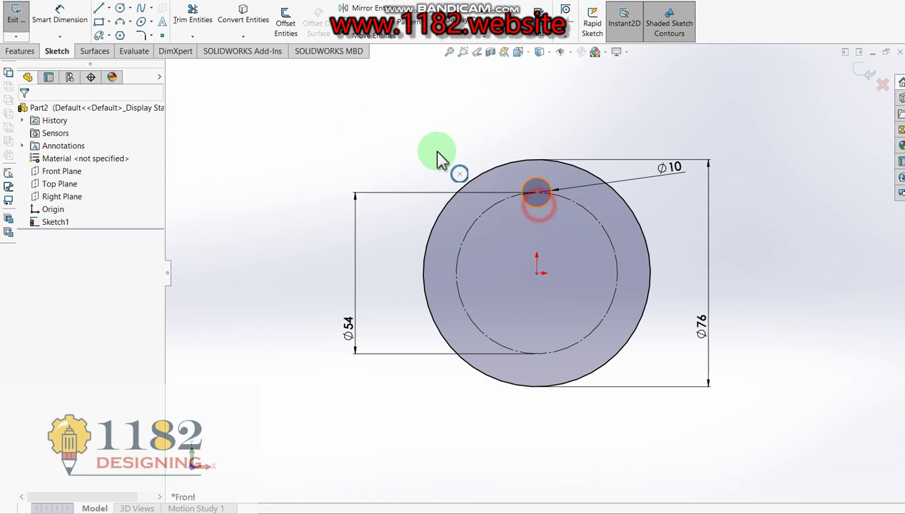
left_click(350, 27)
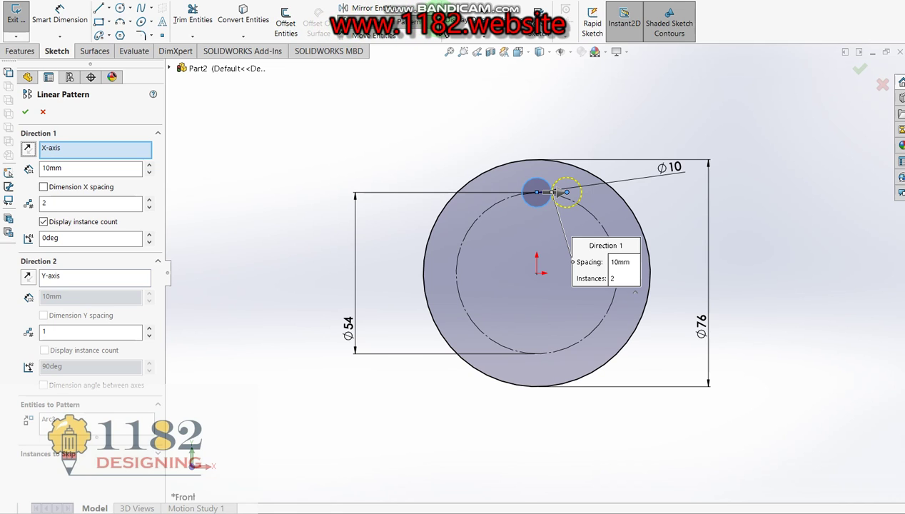
left_click(429, 22)
left_click(426, 50)
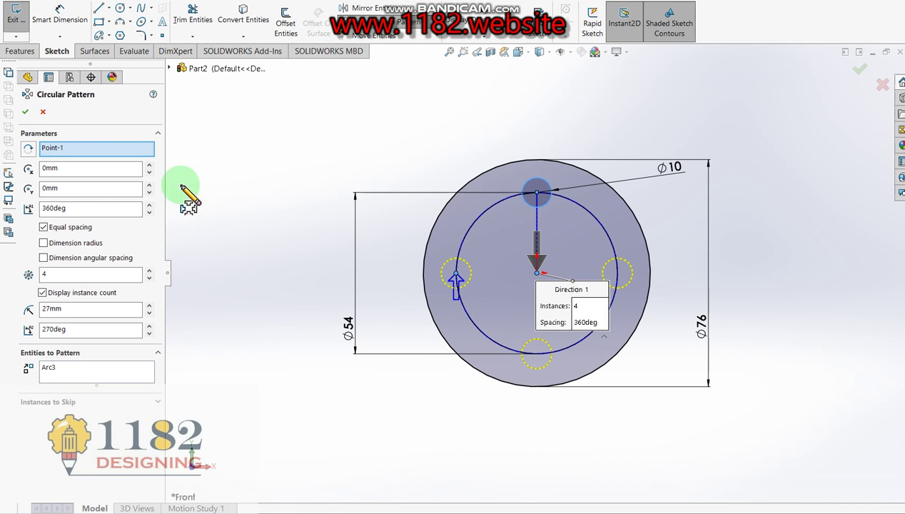
left_click(75, 274)
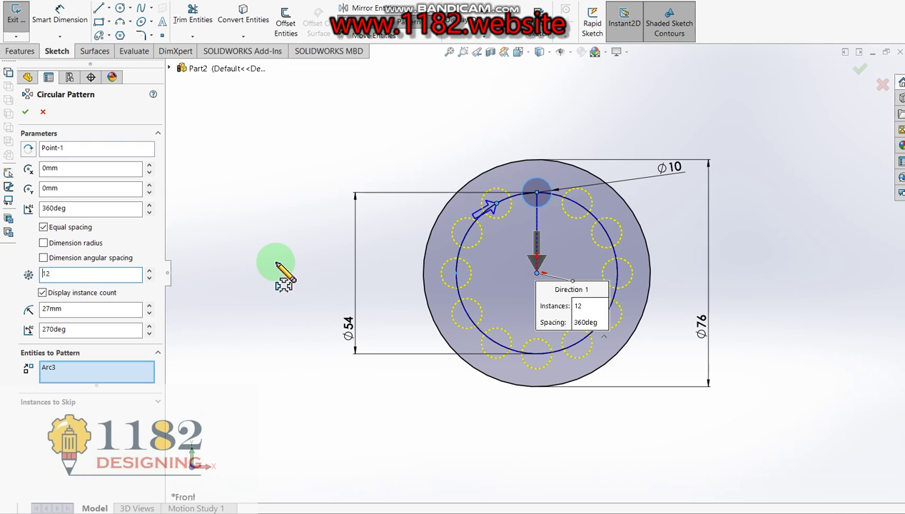
left_click(862, 69)
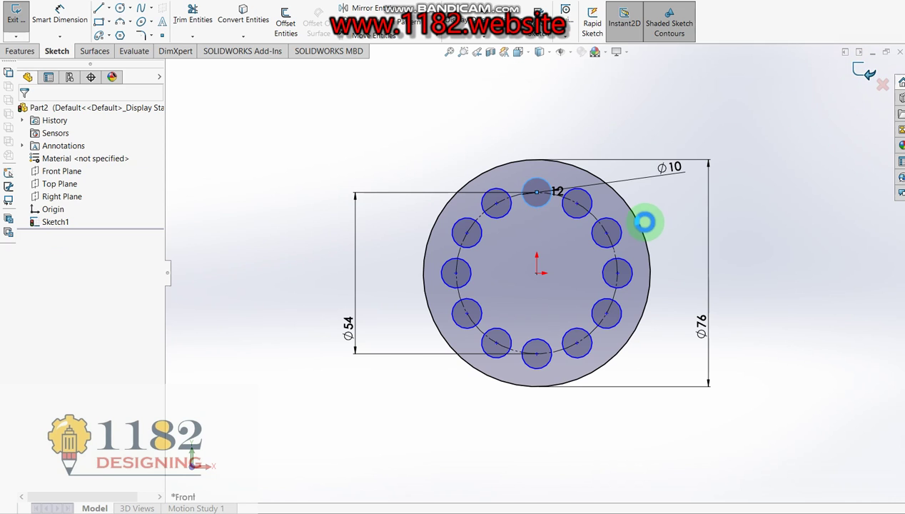
right_click_drag(642, 230, 607, 269)
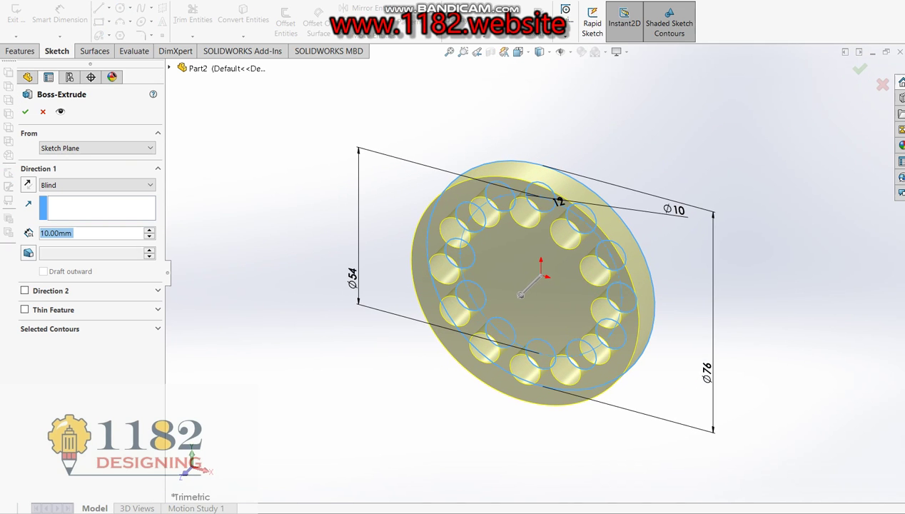
key("alt+Tab")
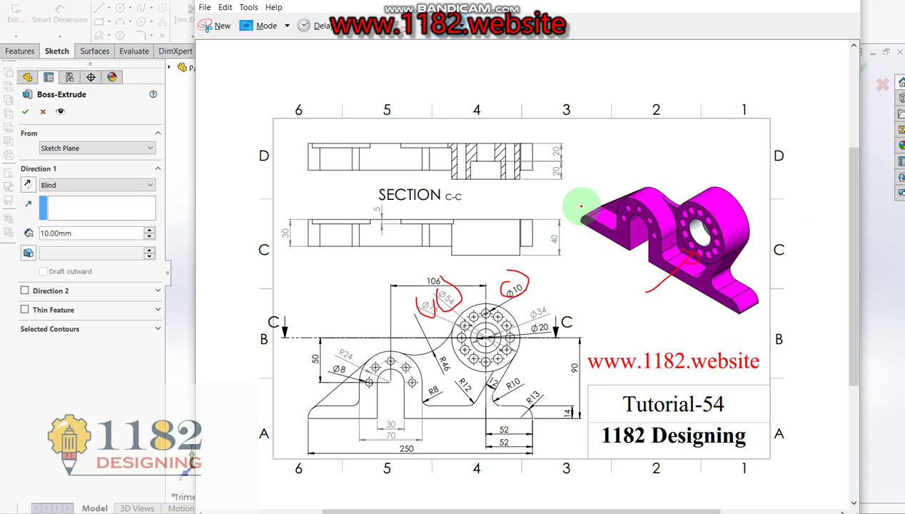
left_click(23, 371)
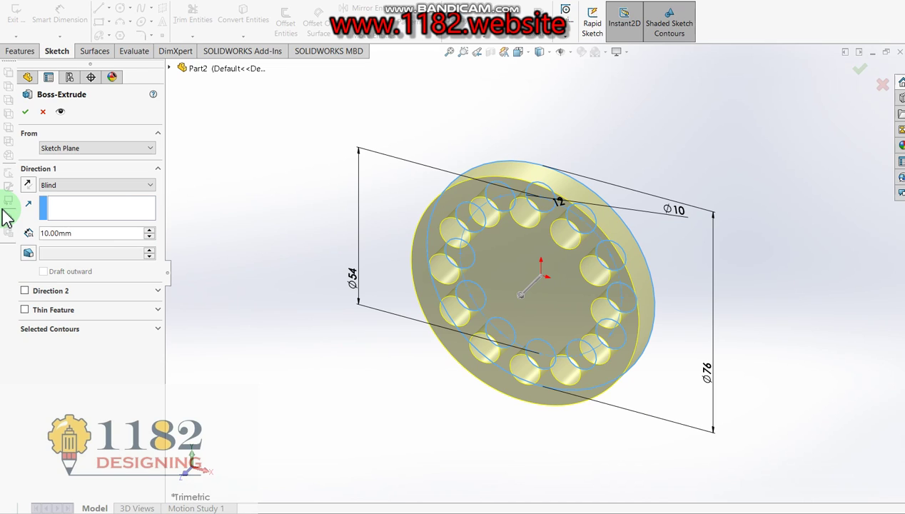
type("40")
key("Return")
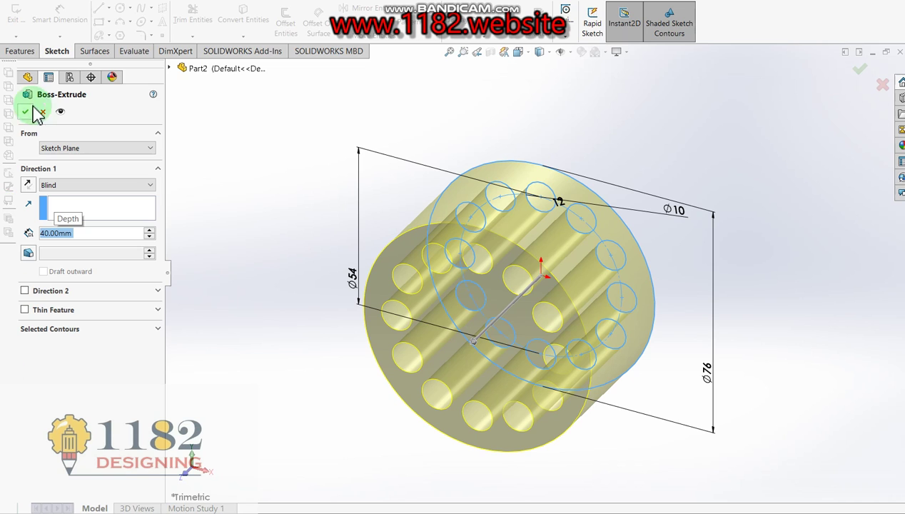
left_click(25, 112)
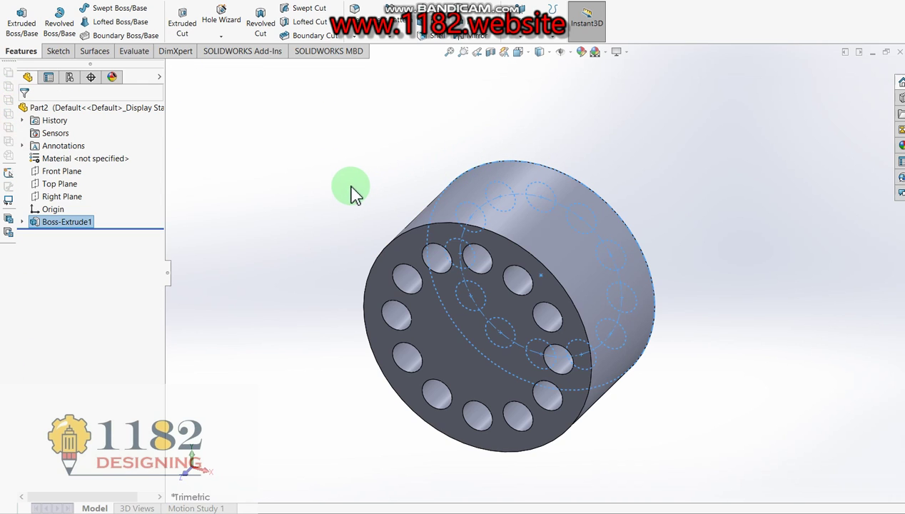
left_click(353, 192)
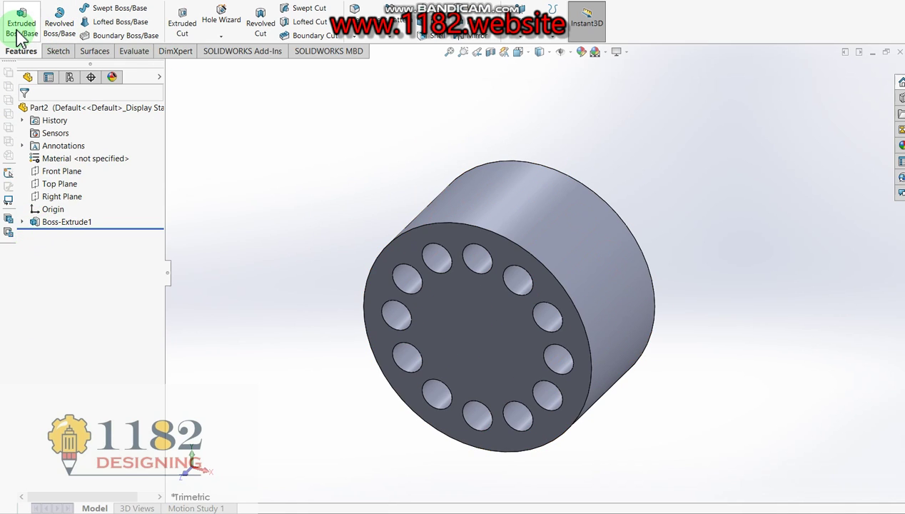
Step: Start a sketch on the Front Plane and draw a rectangle below the hub
left_click(57, 172)
left_click(30, 20)
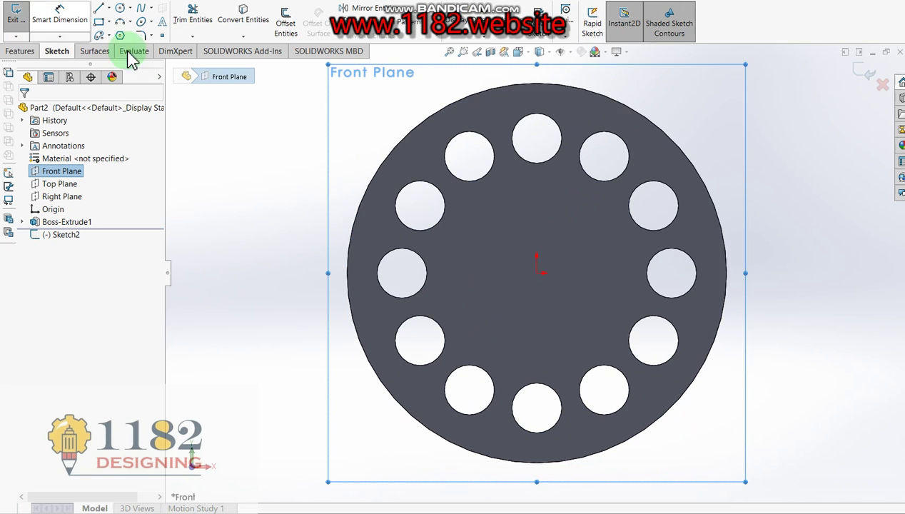
left_click(99, 22)
left_click_drag(265, 414, 615, 443)
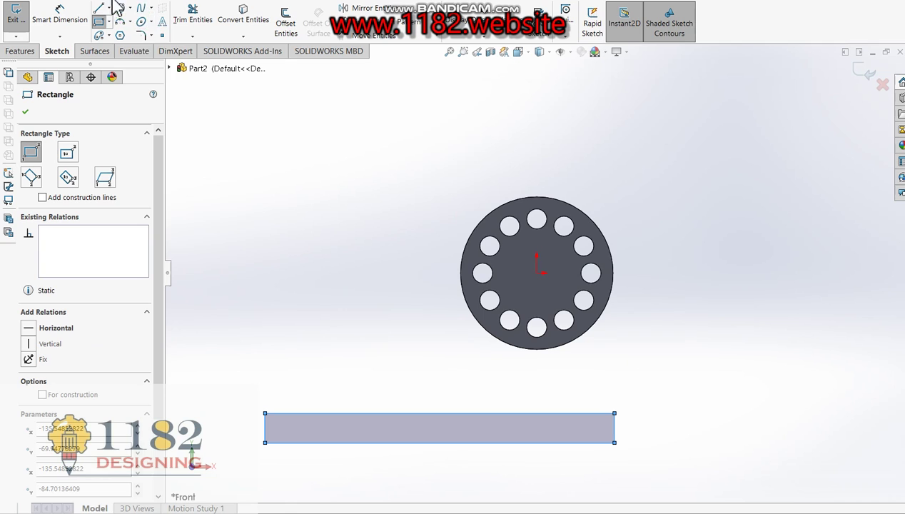
Step: Dimension the rectangle 250 long and 14 high
left_click(59, 16)
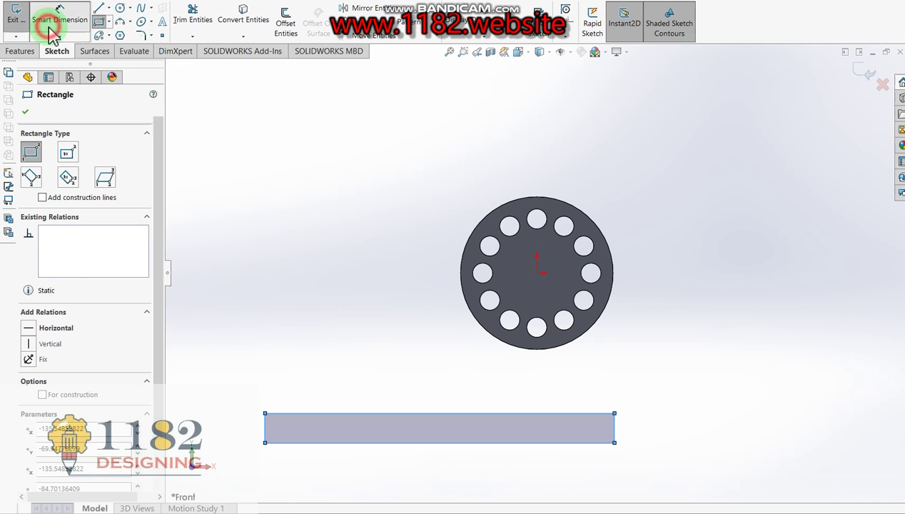
left_click(410, 443)
left_click(411, 485)
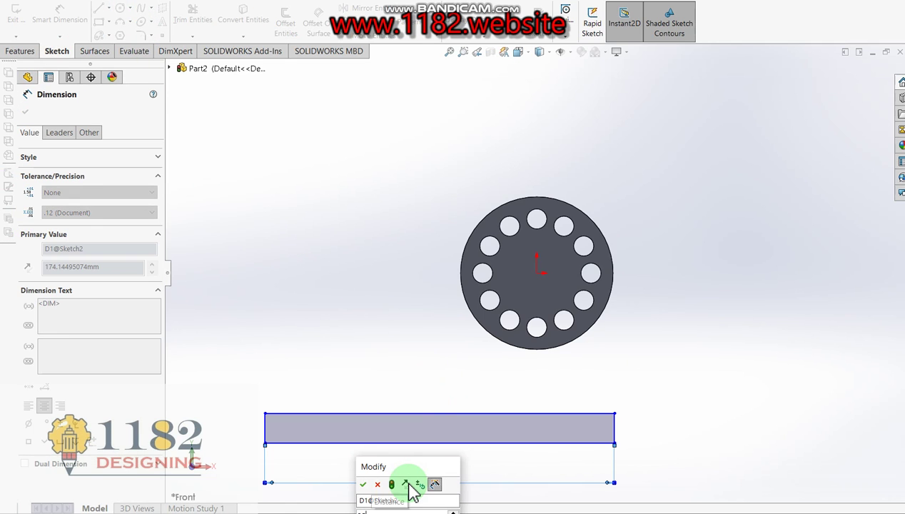
type("250")
key("Return")
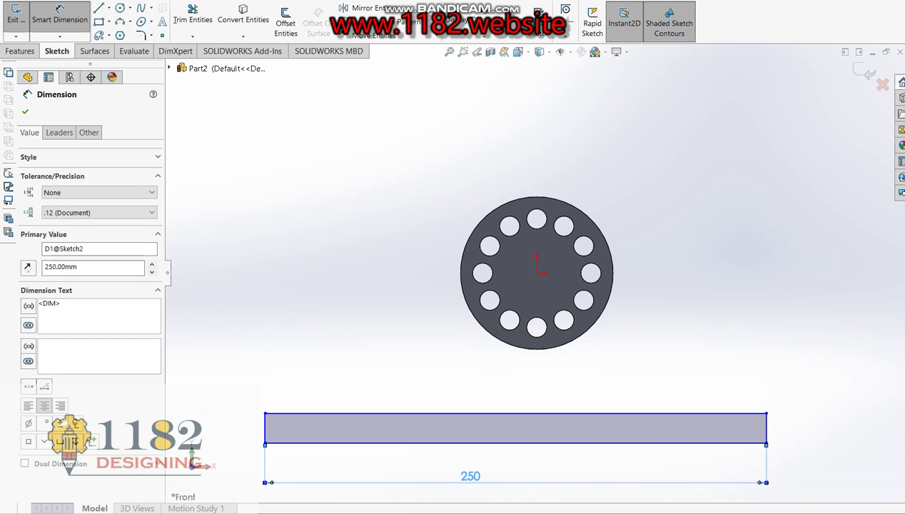
key("alt+Tab")
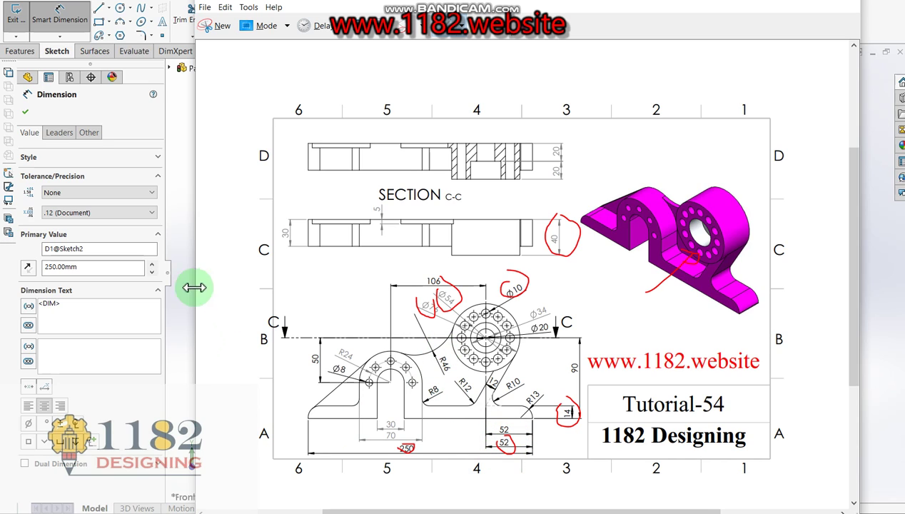
left_click(177, 328)
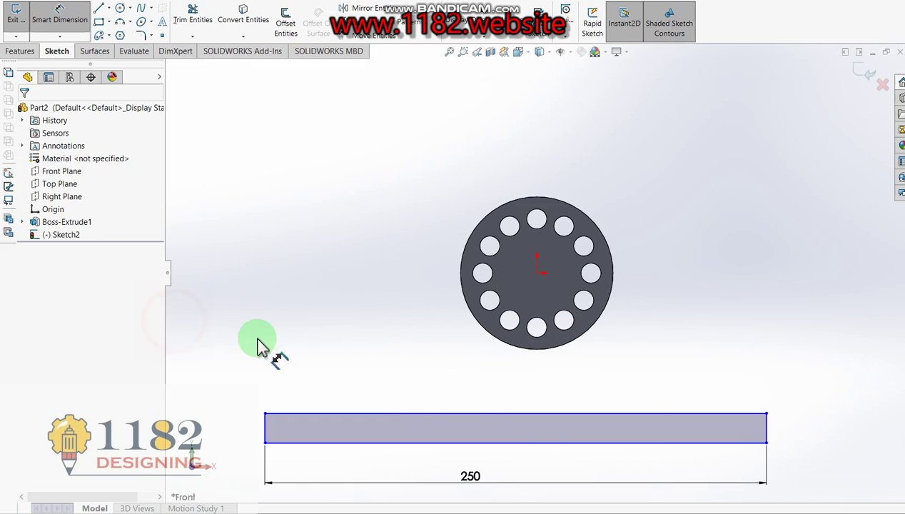
left_click(768, 437)
left_click(793, 430)
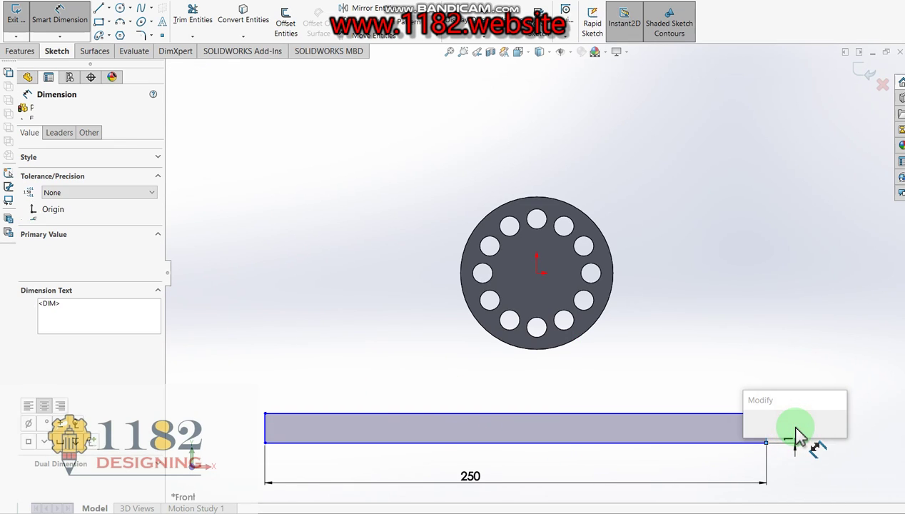
type("14")
key("Return")
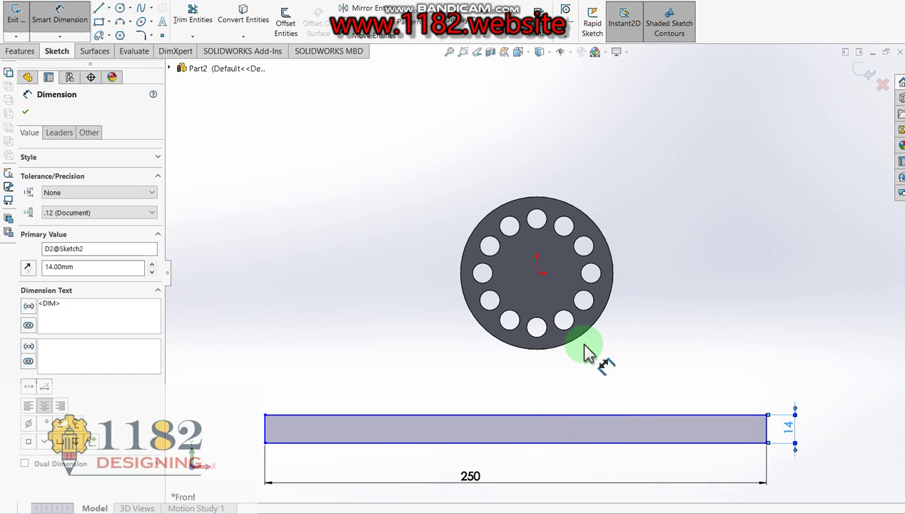
Step: Dimension the bar's right edge 52 horizontally from the hub centre
left_click(538, 274)
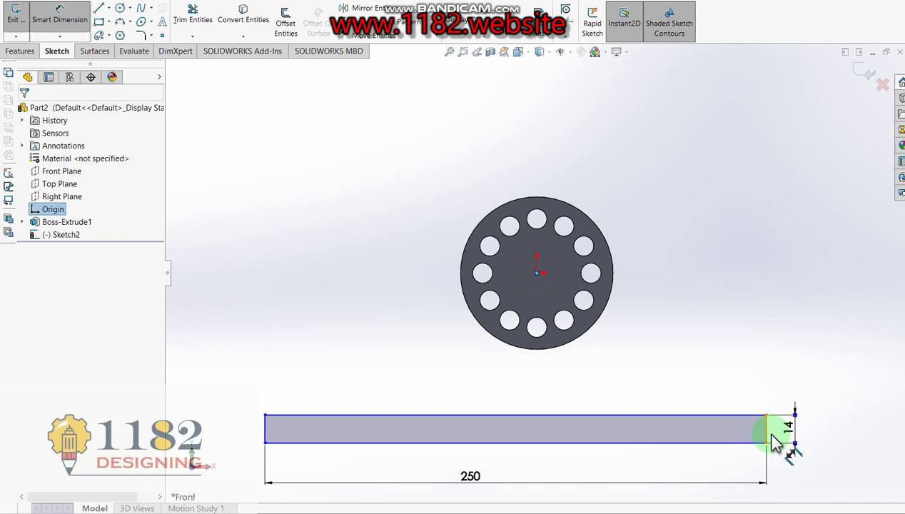
left_click(769, 438)
left_click(696, 475)
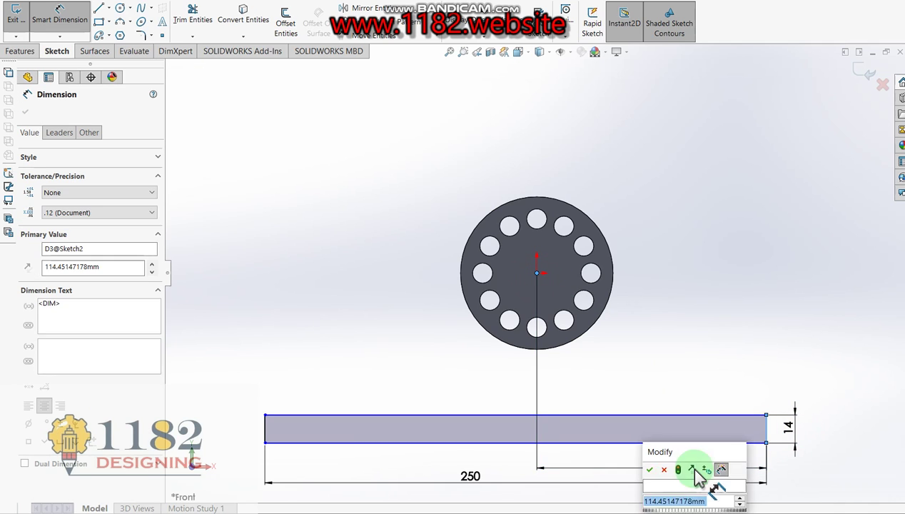
type("52")
key("Return")
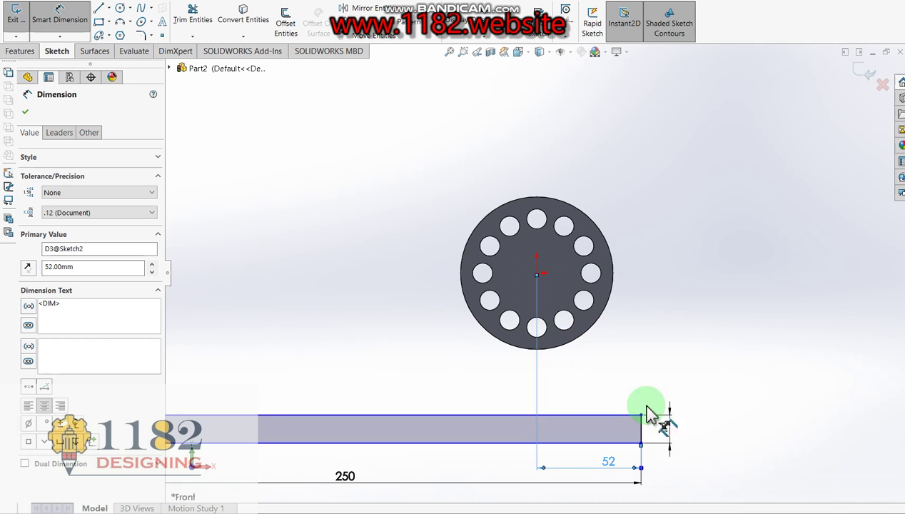
left_click(582, 446)
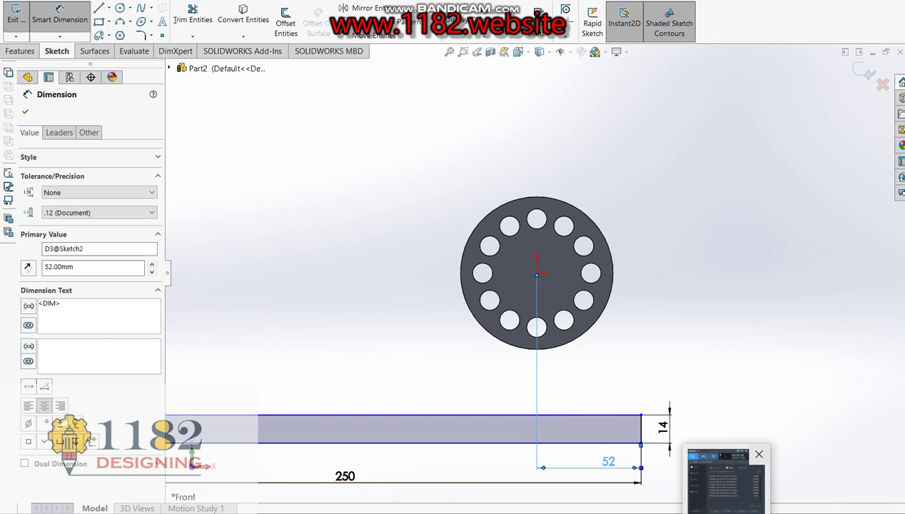
Step: Dimension the bar's bottom edge 90 vertically below the hub centre
left_click(725, 480)
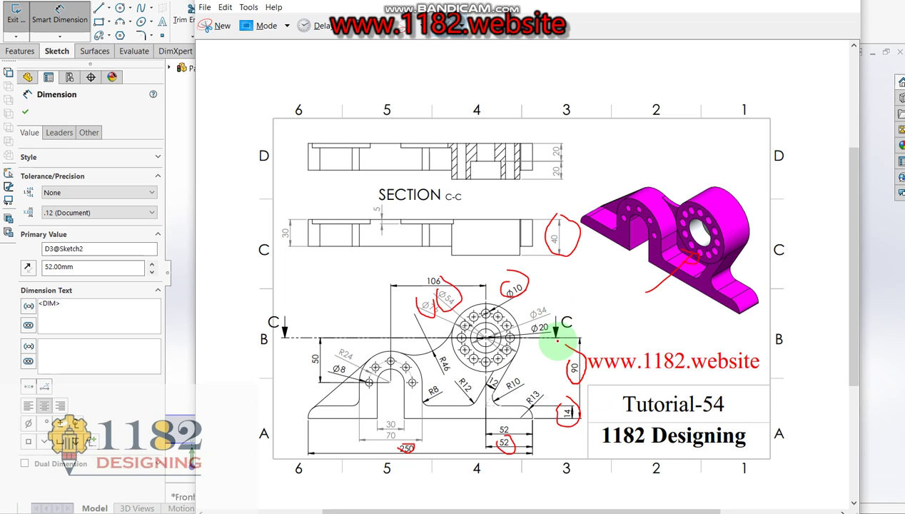
left_click(129, 425)
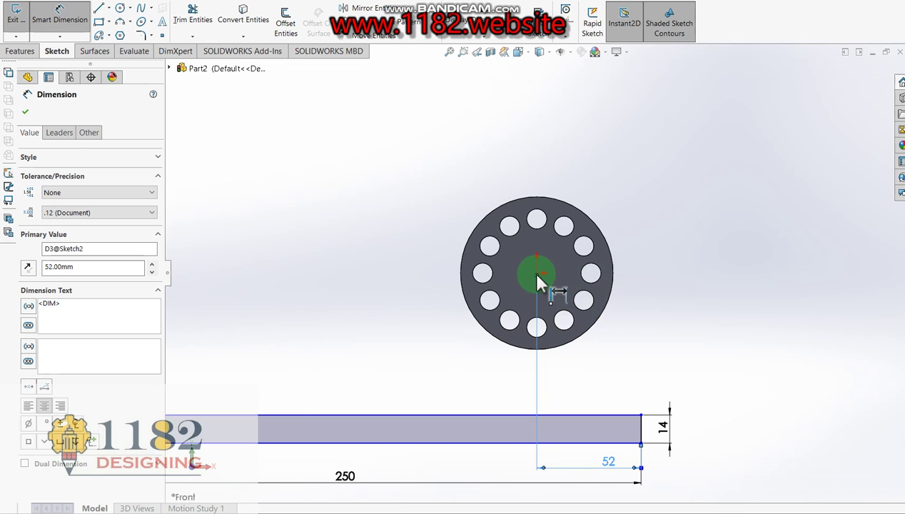
left_click_drag(539, 281, 585, 453)
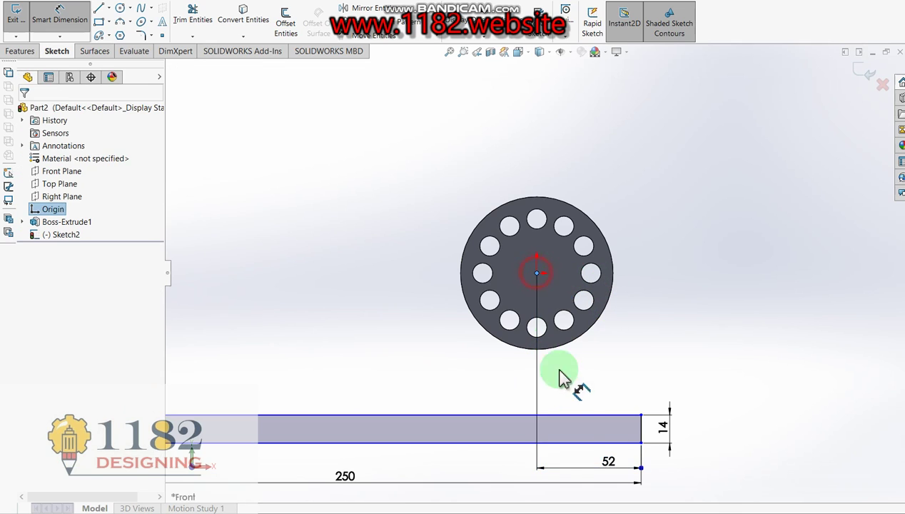
left_click(584, 444)
left_click(720, 432)
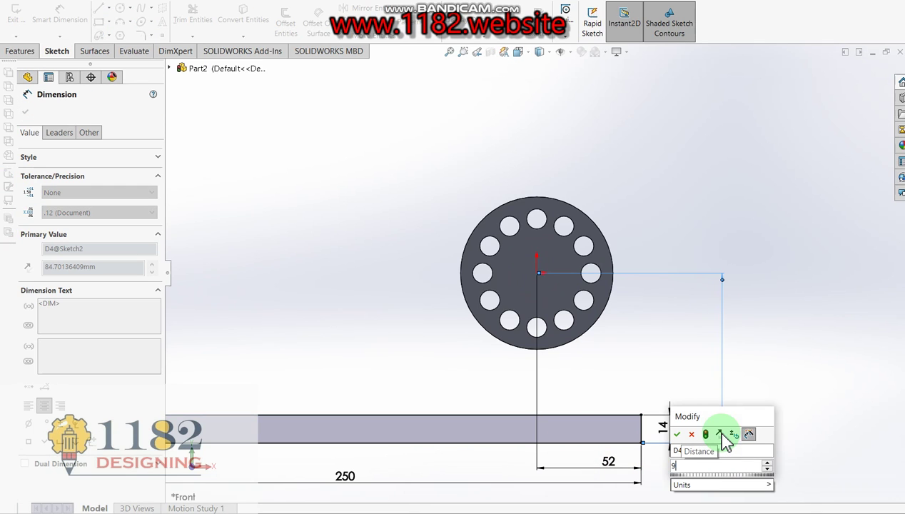
type("0")
key("Return")
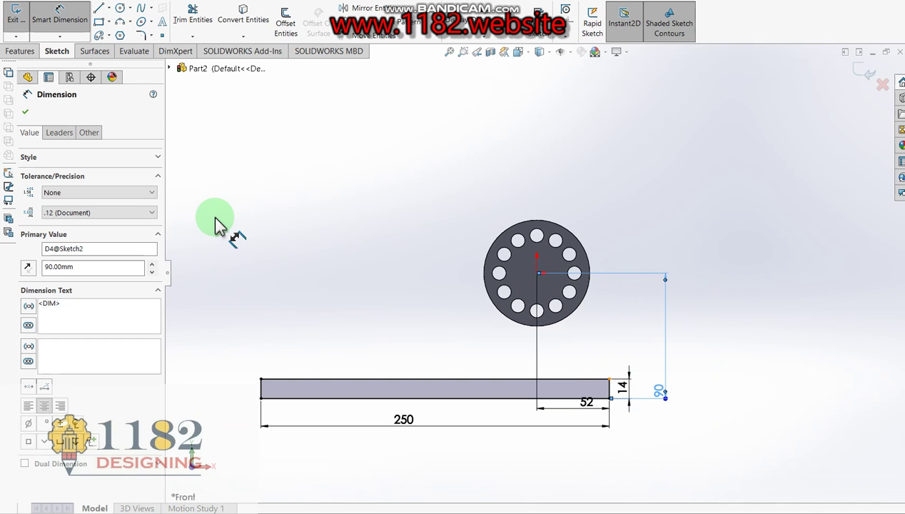
left_click(143, 36)
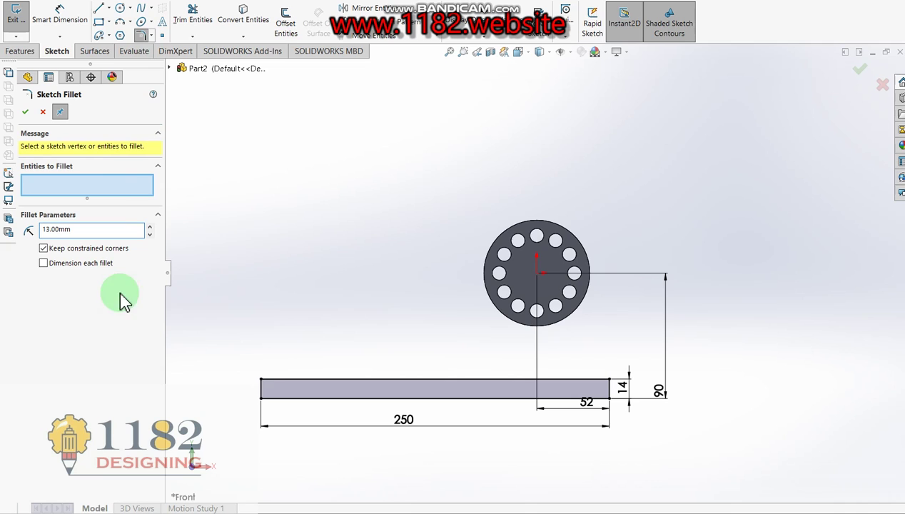
Step: Apply 13 mm sketch fillets to the top-left and top-right corners of the 250×14 bar
left_click(277, 379)
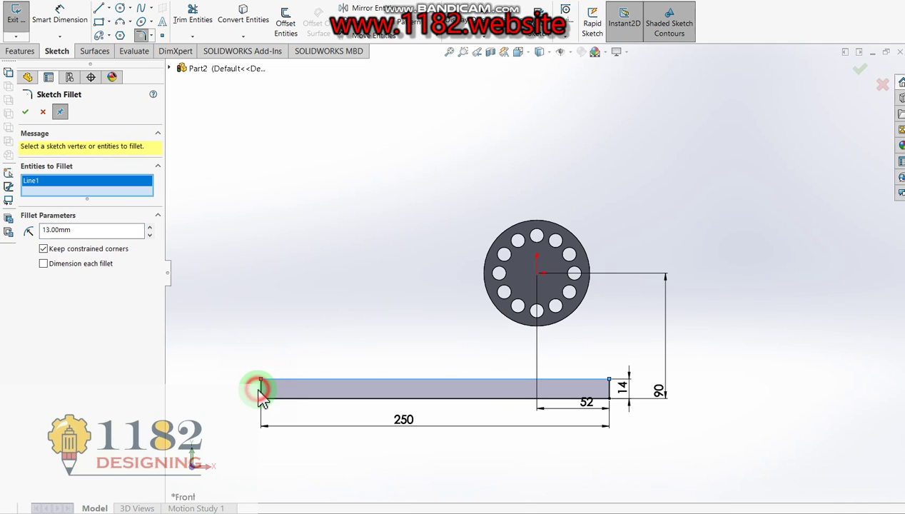
left_click(596, 380)
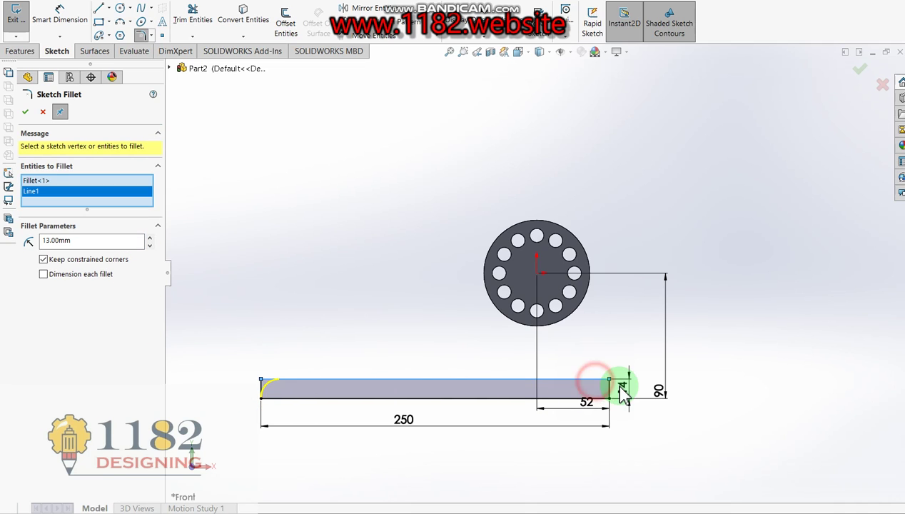
left_click(612, 400)
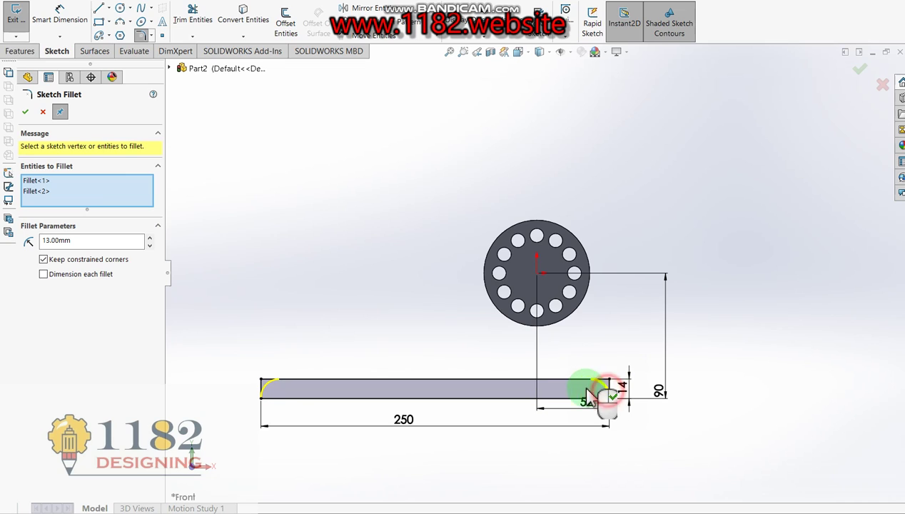
left_click(27, 112)
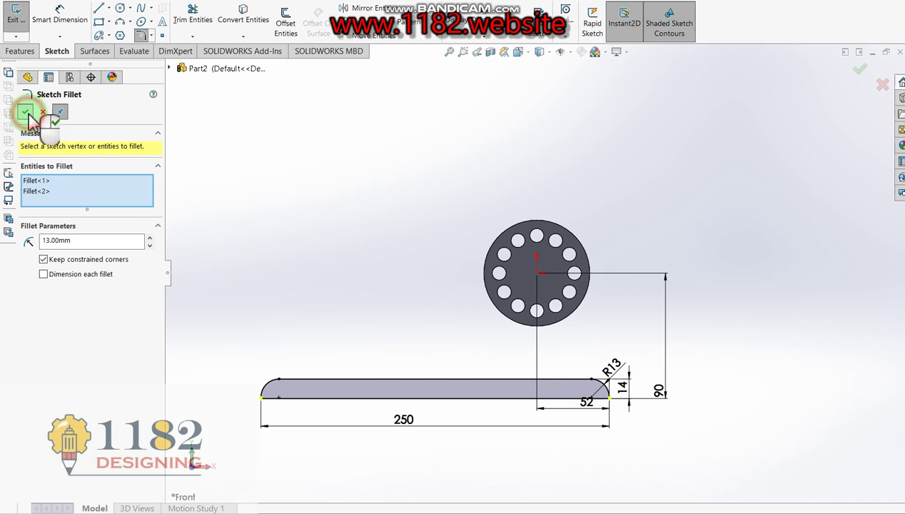
left_click(121, 9)
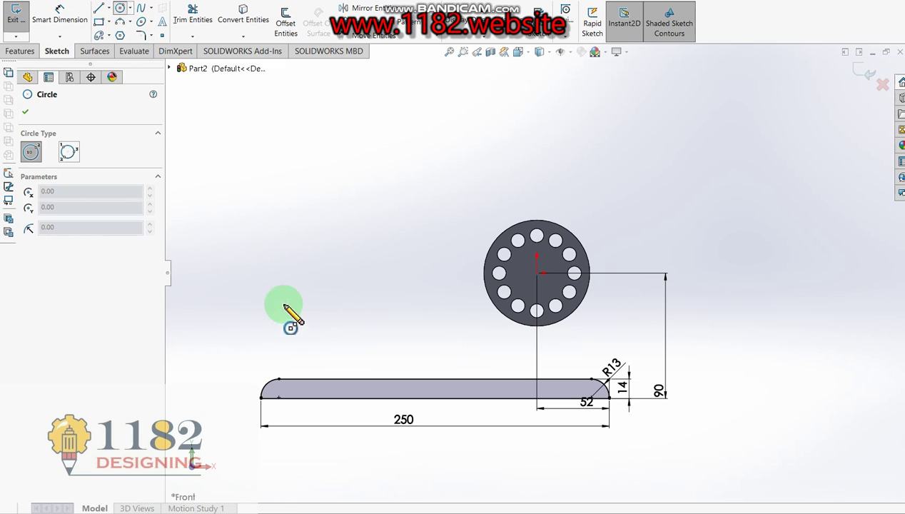
Step: Draw two concentric circles above the bar's left end
left_click_drag(355, 328, 365, 346)
left_click(368, 346)
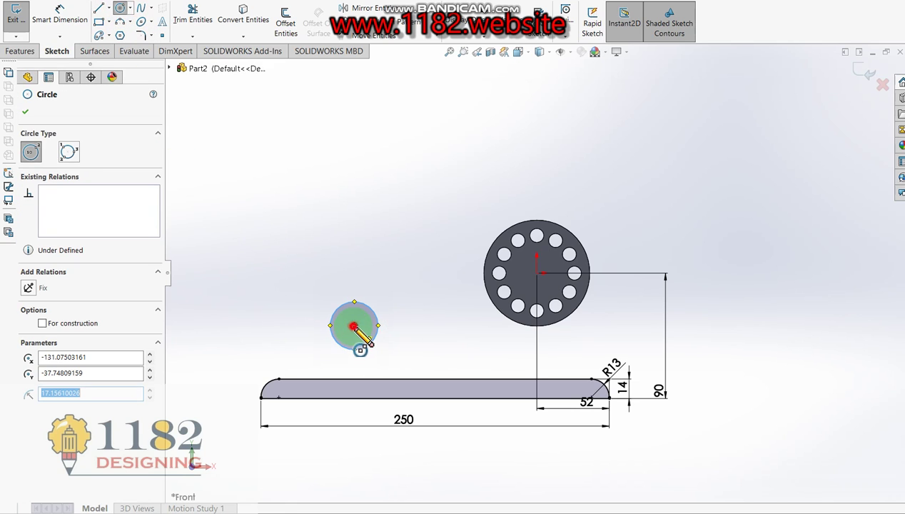
left_click(354, 326)
left_click(382, 368)
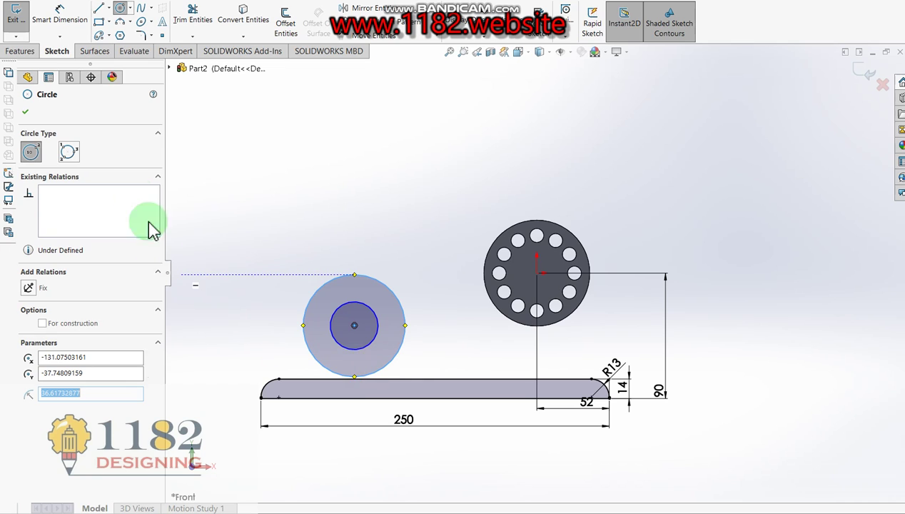
Step: Dimension the inner circle Ø30 and the outer circle Ø70
left_click(60, 21)
left_click(337, 318)
left_click(212, 273)
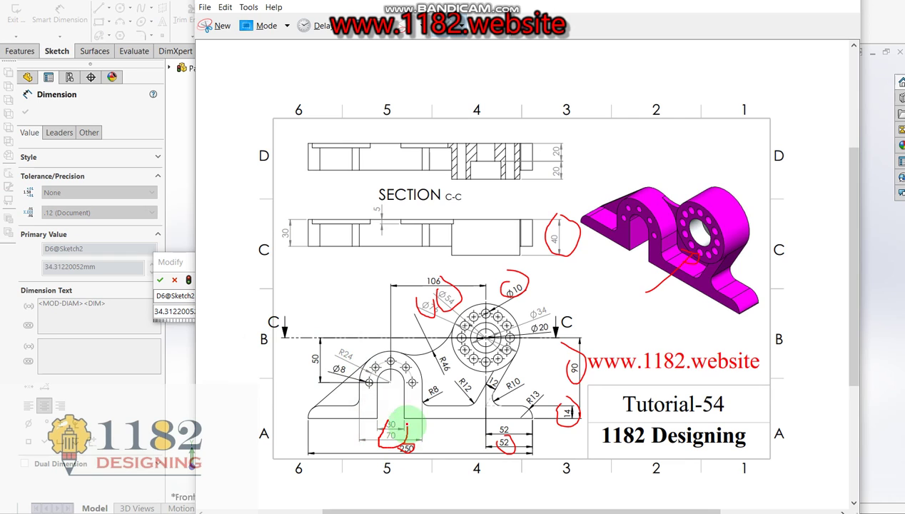
left_click(127, 408)
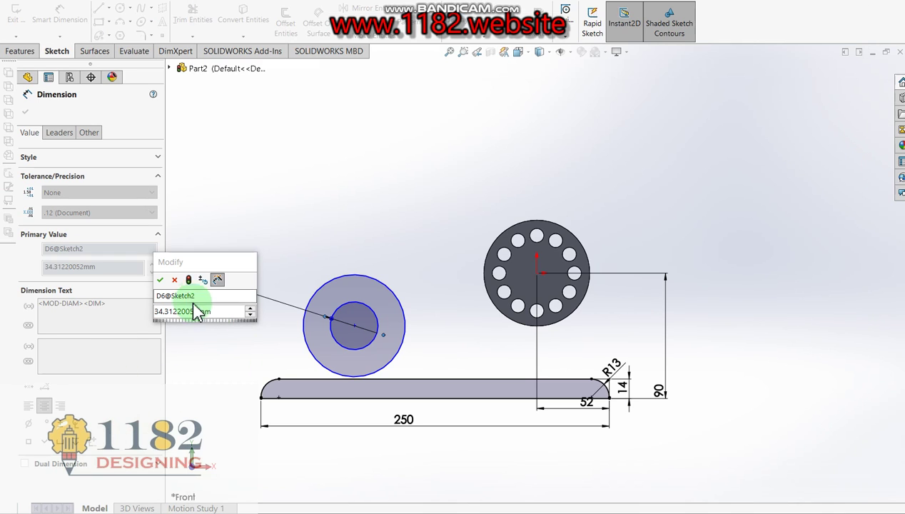
double_click(214, 313)
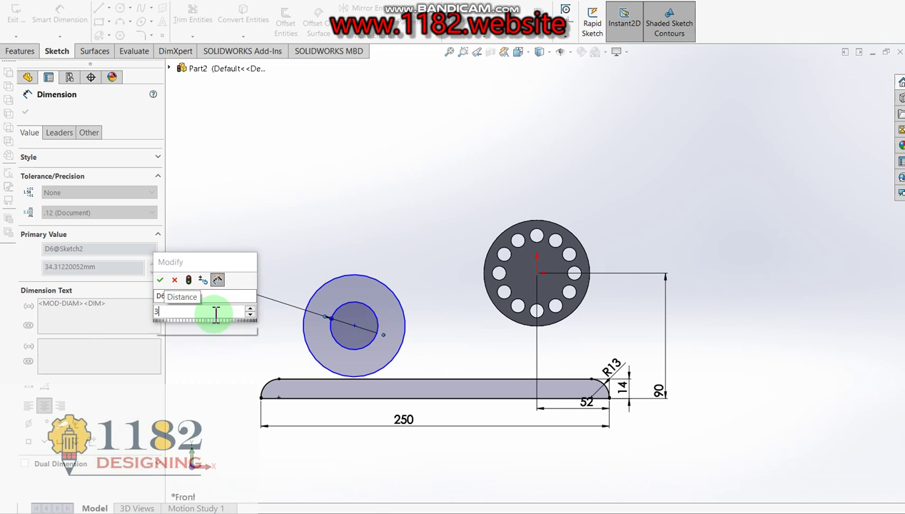
right_click(213, 314)
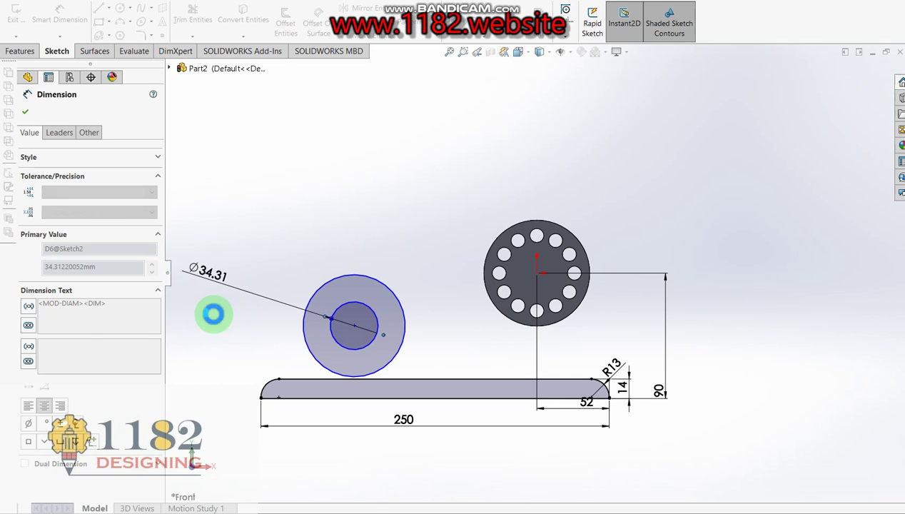
left_click(314, 304)
left_click(224, 315)
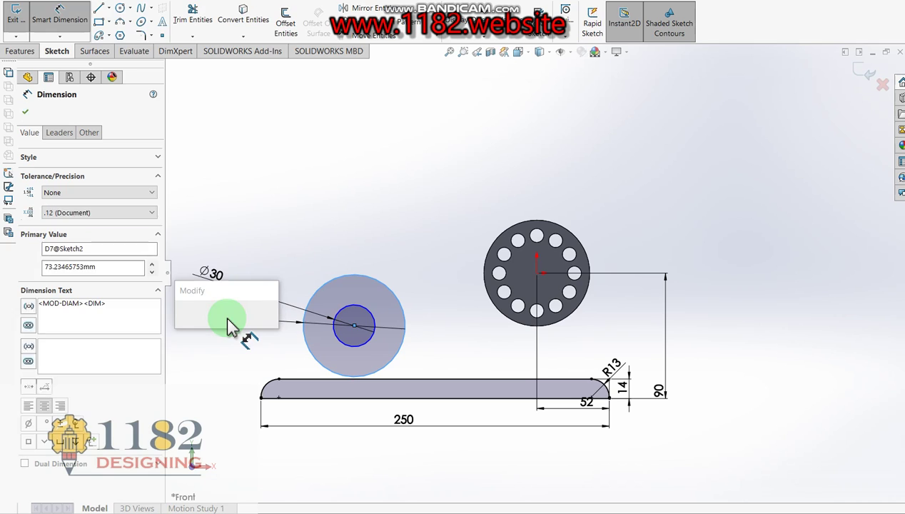
type("70")
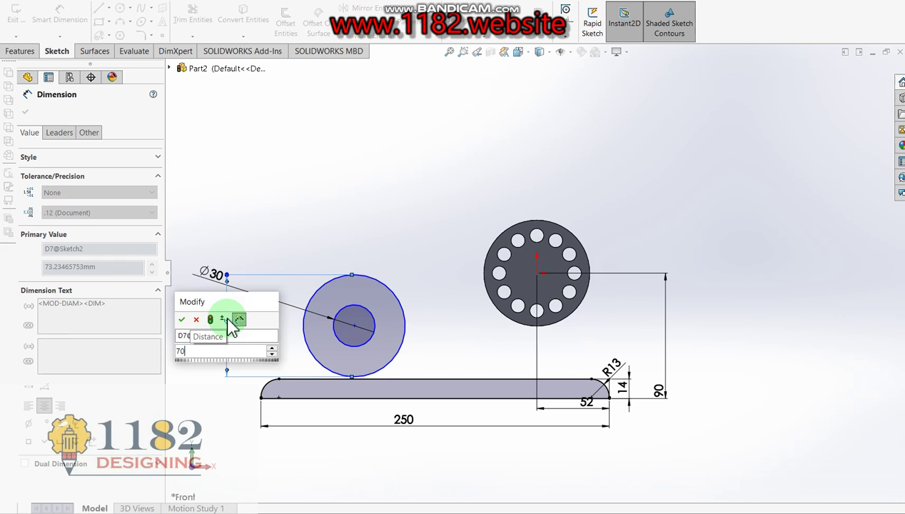
key("Return")
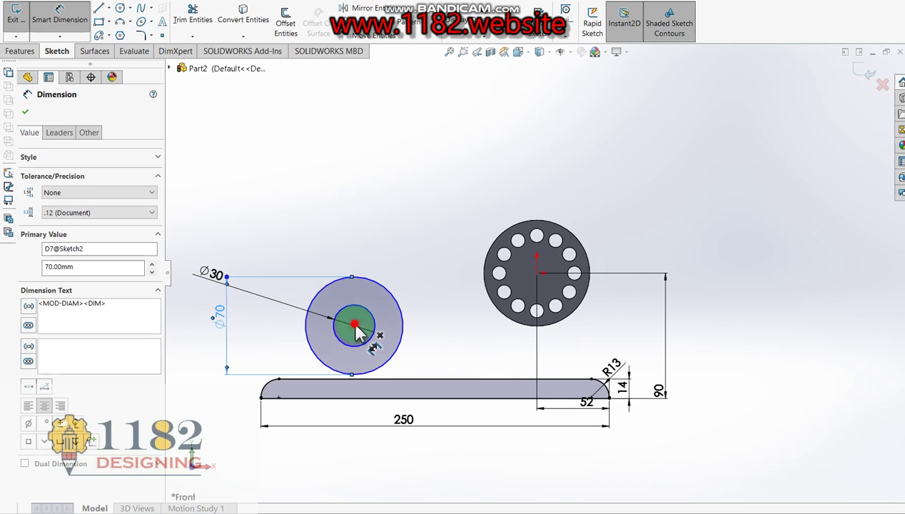
Step: Set the boss centre 50 vertically from the hub centre
left_click(355, 327)
left_click(537, 273)
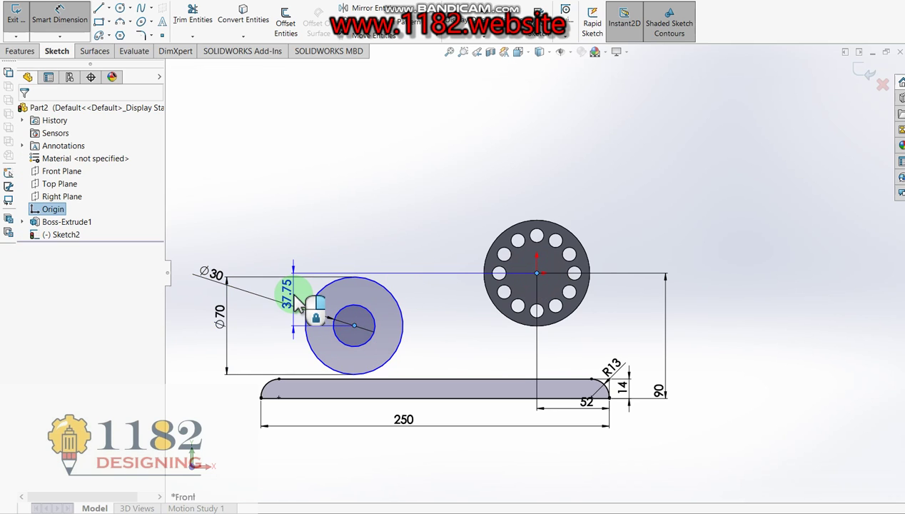
left_click(294, 299)
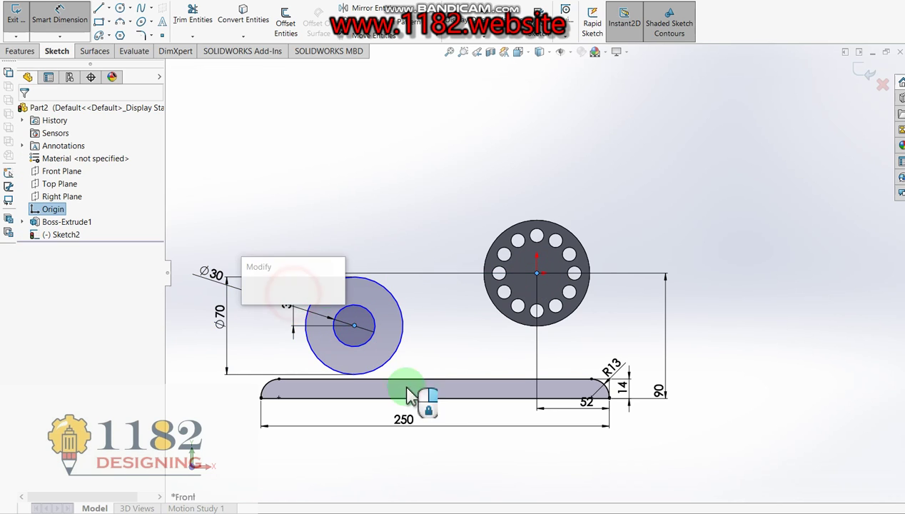
key("alt+Tab")
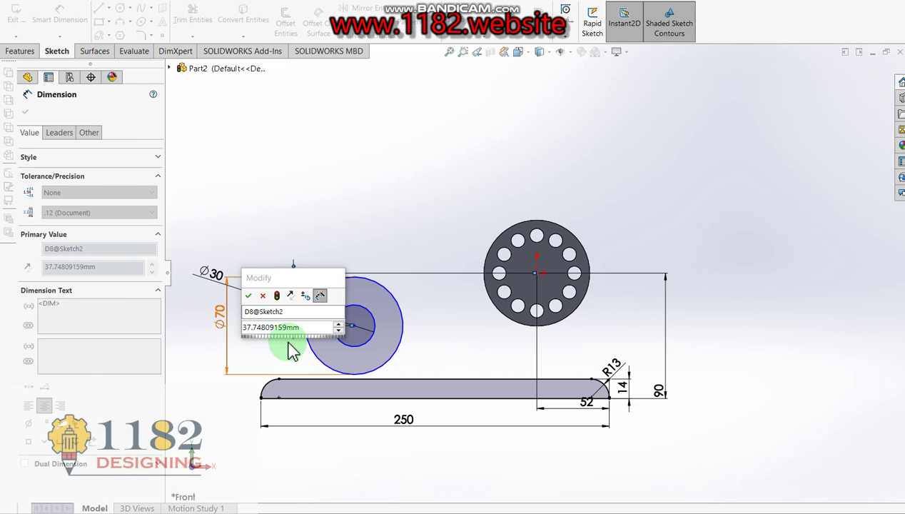
left_click(312, 327)
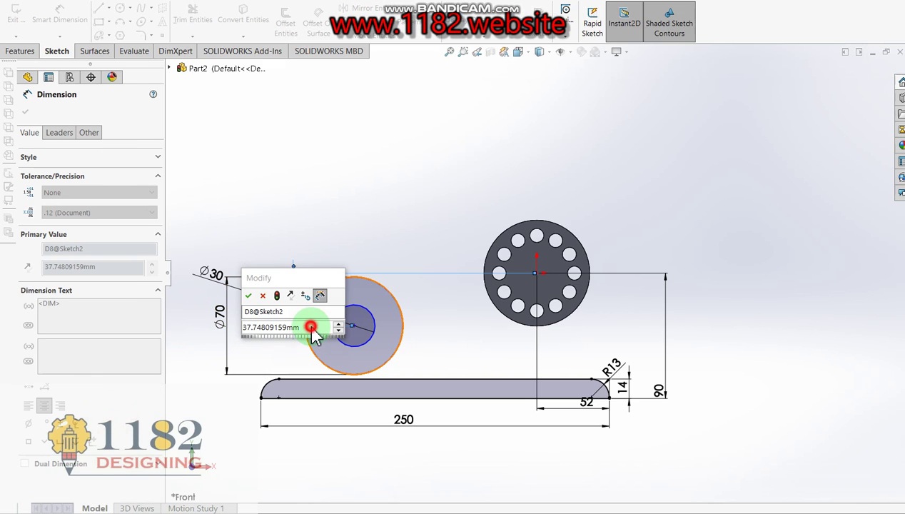
left_click(299, 327)
type("50")
key("Return")
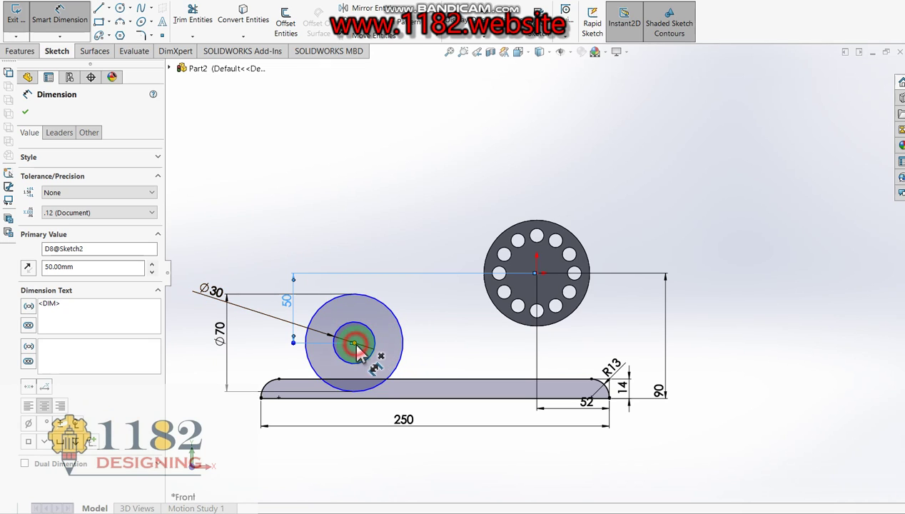
Step: Set the boss centre 106 horizontally from the hub centre
left_click(354, 345)
left_click(537, 273)
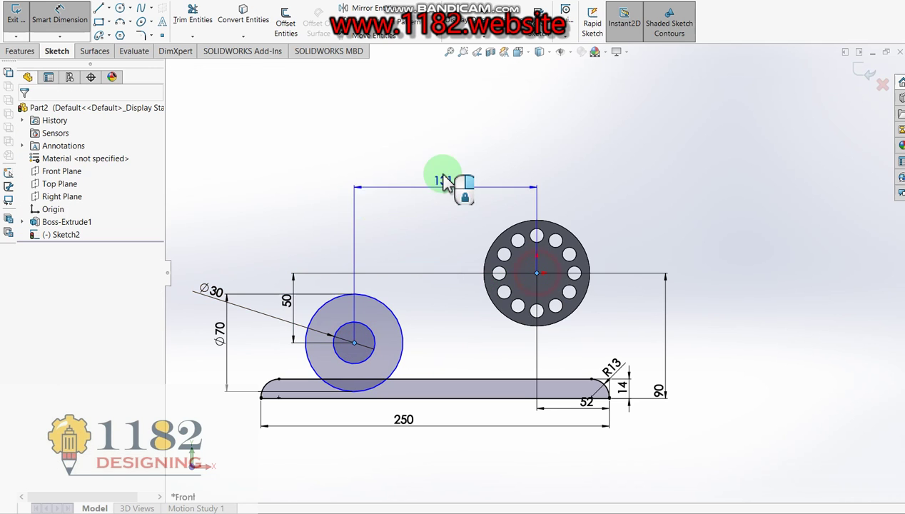
left_click(432, 159)
type("106")
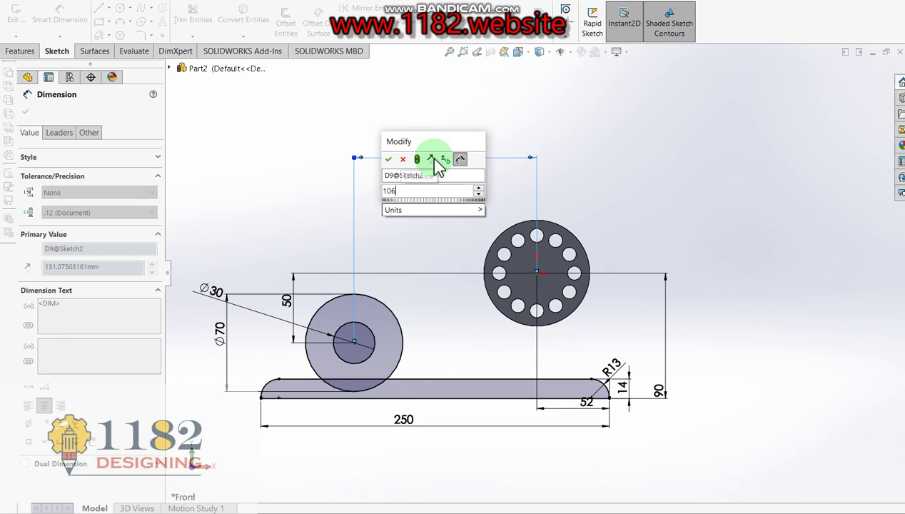
left_click(420, 158)
left_click(175, 30)
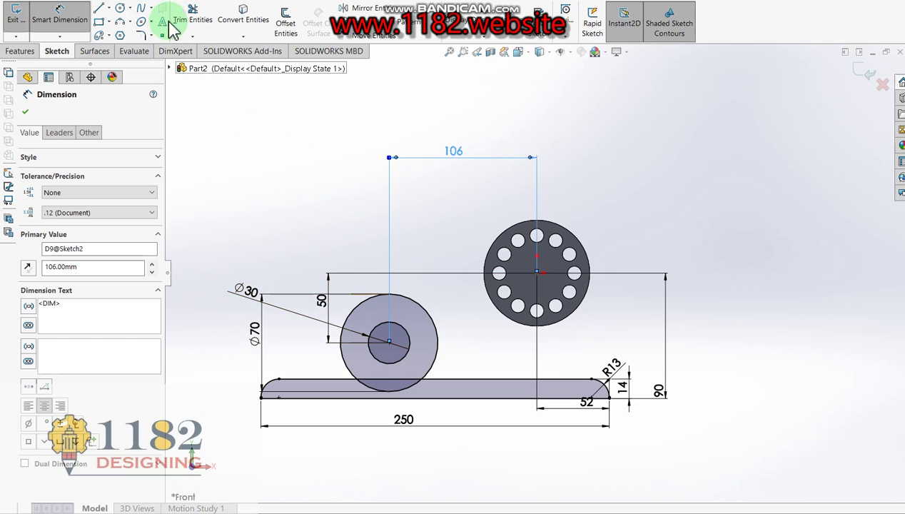
Step: Draw the 30-wide slot: vertical lines from the Ø30 circle joined by a bottom line
left_click(102, 11)
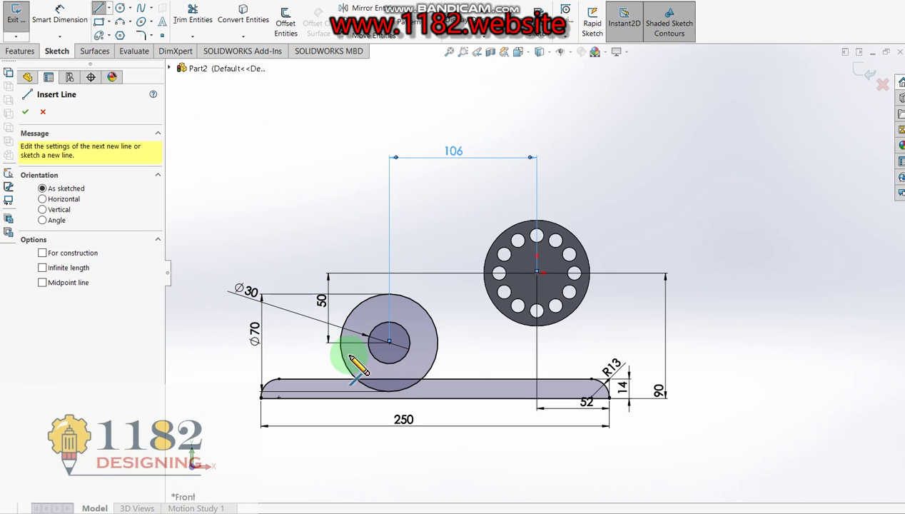
scroll(346, 357, "down", 2)
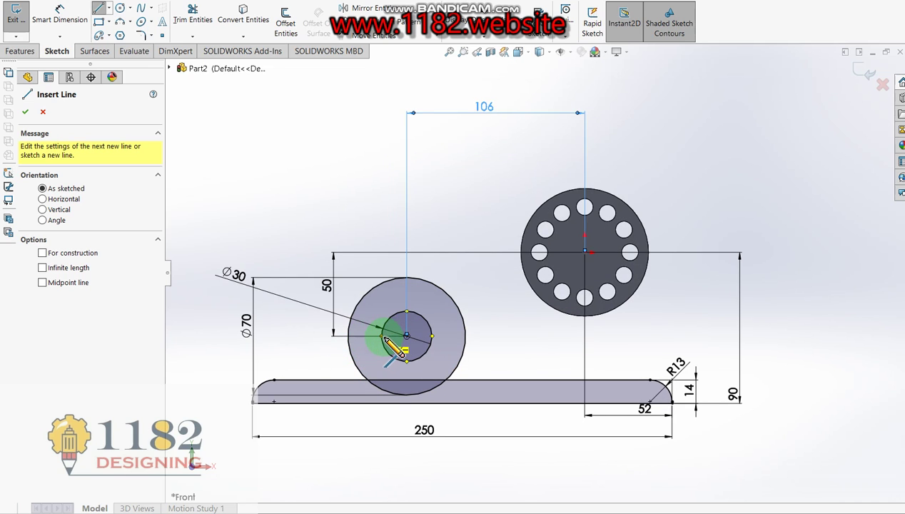
left_click(382, 335)
left_click(383, 444)
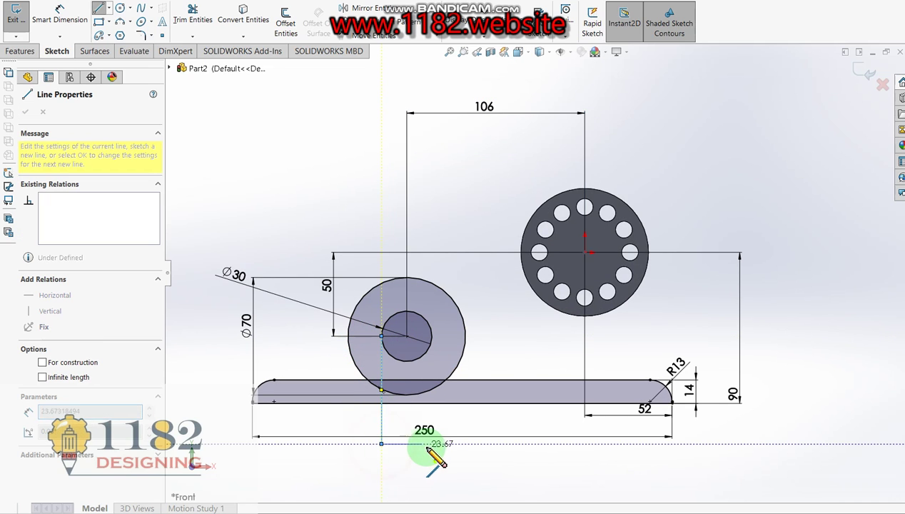
left_click(430, 444)
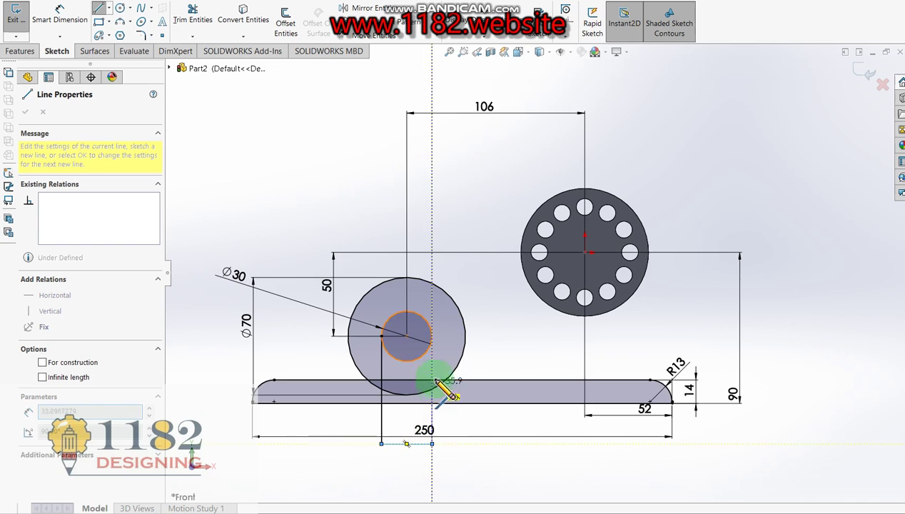
left_click(432, 337)
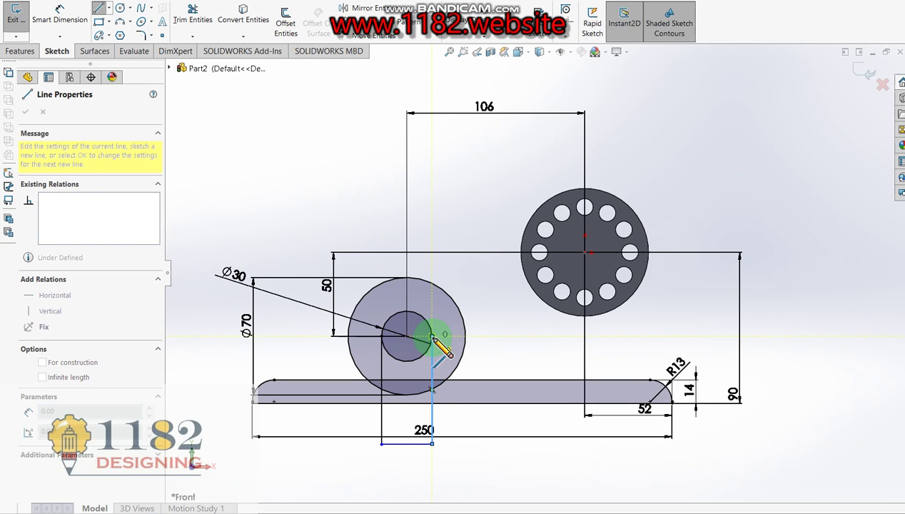
key("Escape")
key("Escape")
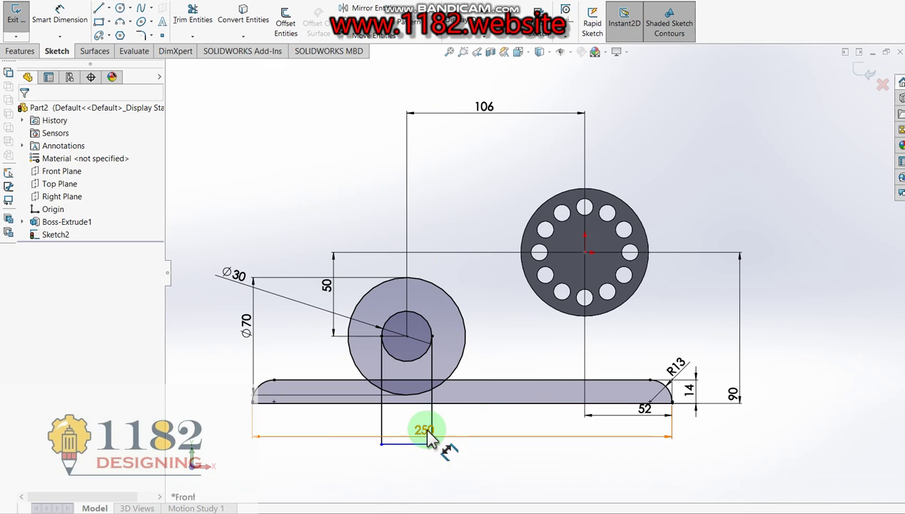
left_click(432, 418)
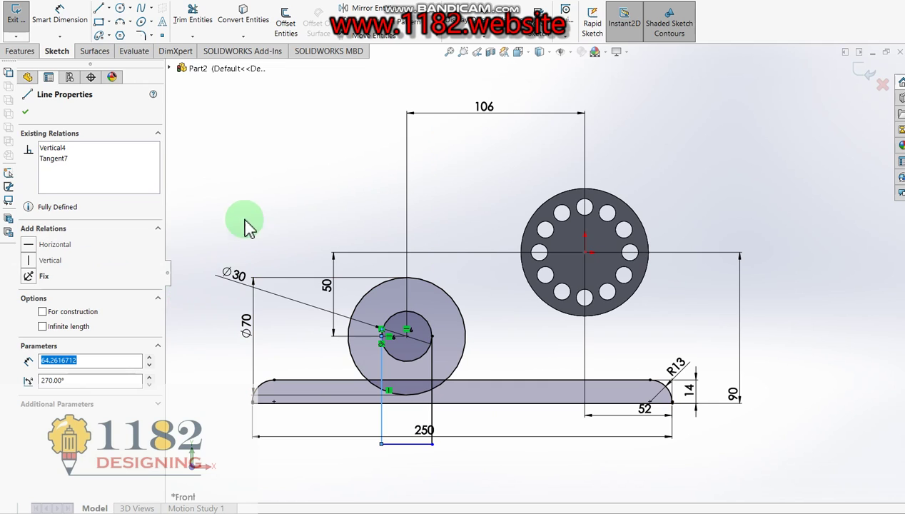
left_click(240, 184)
Step: Draw vertical lines from both sides of the Ø70 circle down to the bar's top edge
left_click(102, 10)
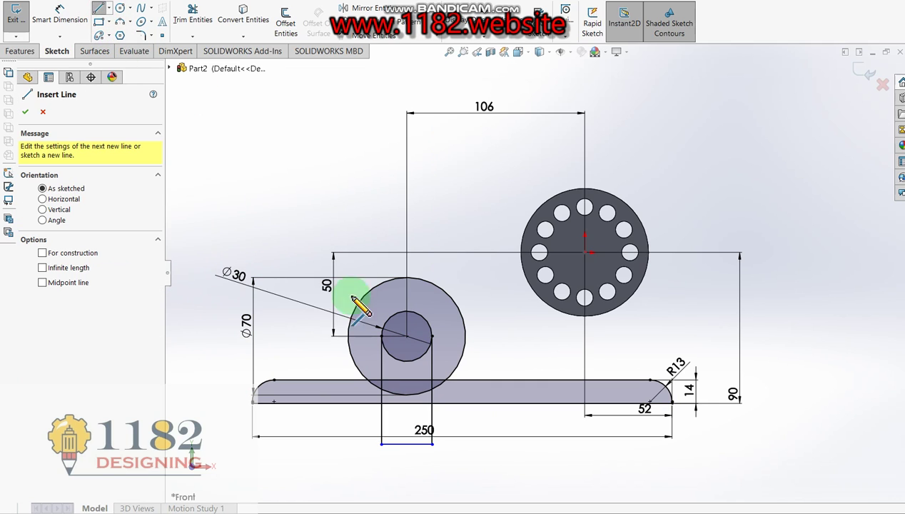
left_click_drag(349, 336, 347, 386)
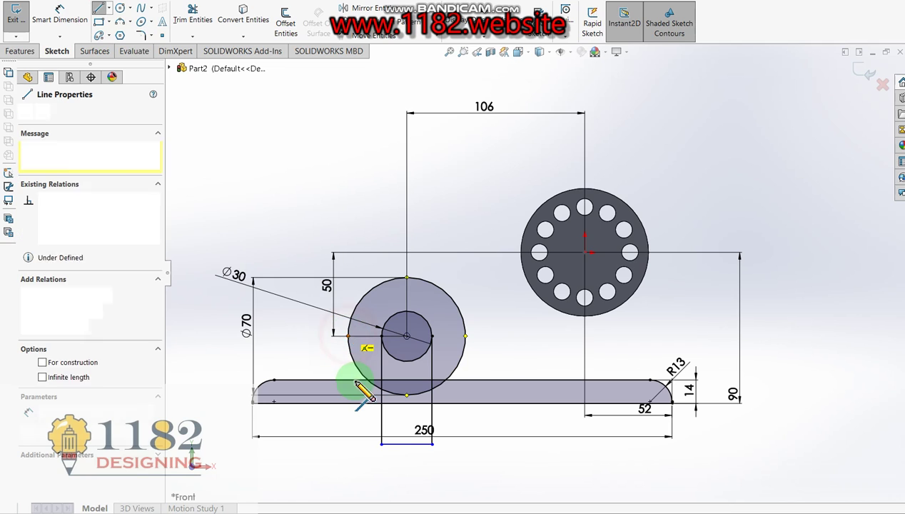
left_click(350, 379)
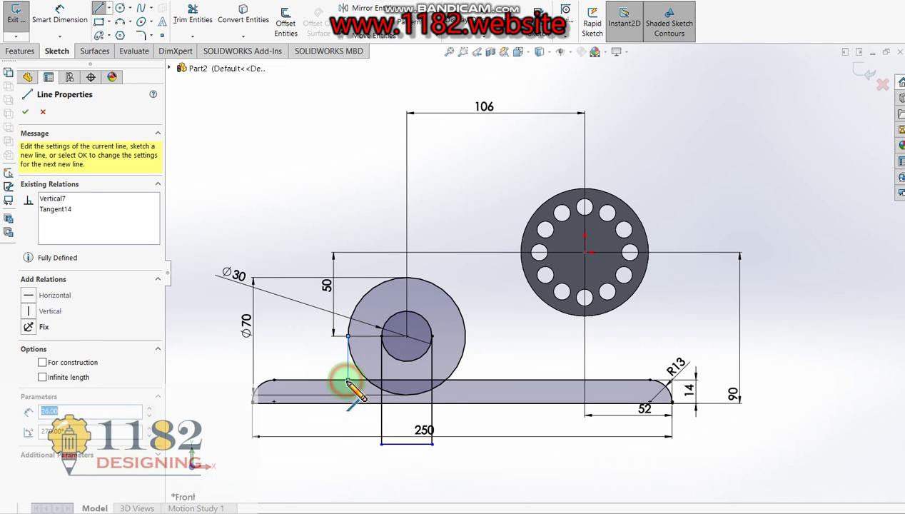
key("Escape")
left_click(157, 7)
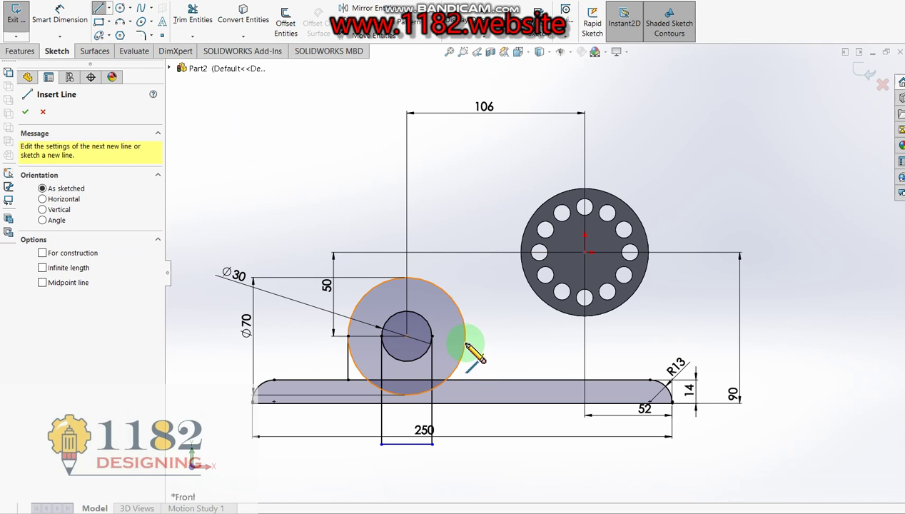
left_click_drag(467, 336, 470, 385)
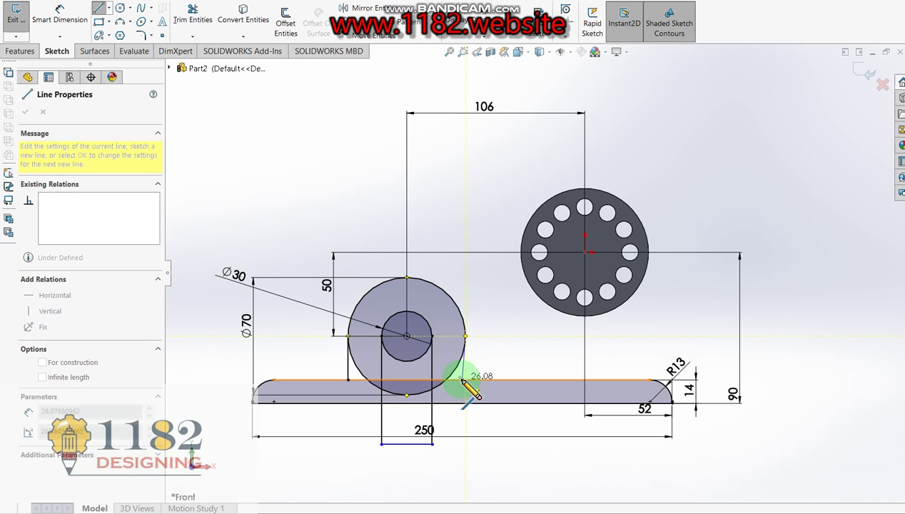
left_click(466, 380)
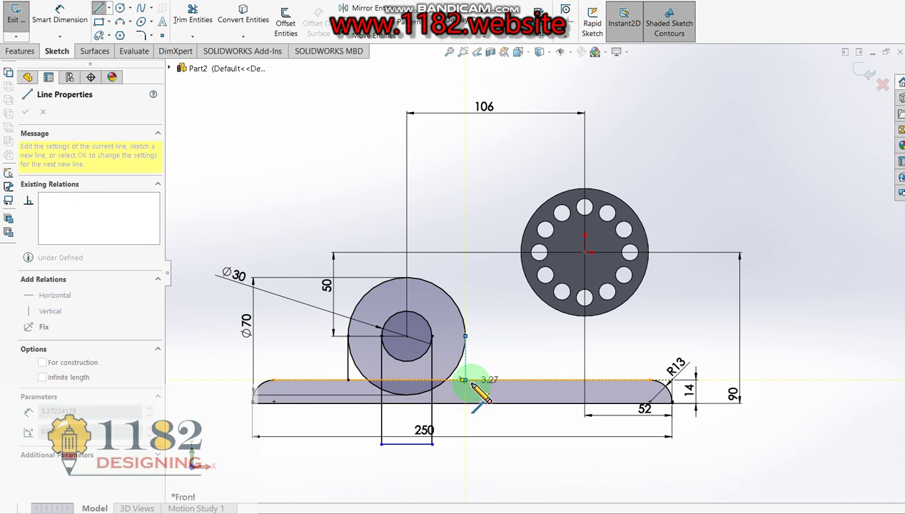
key("Escape")
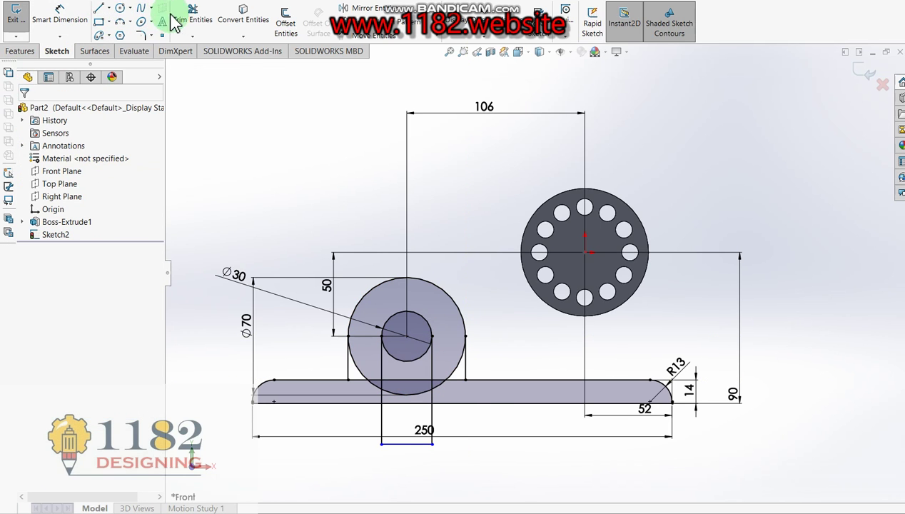
left_click(203, 20)
Step: Power-trim the lower-left and lower-right arcs of the boss circles
scroll(357, 342, "down", 5)
scroll(430, 397, "up", 2)
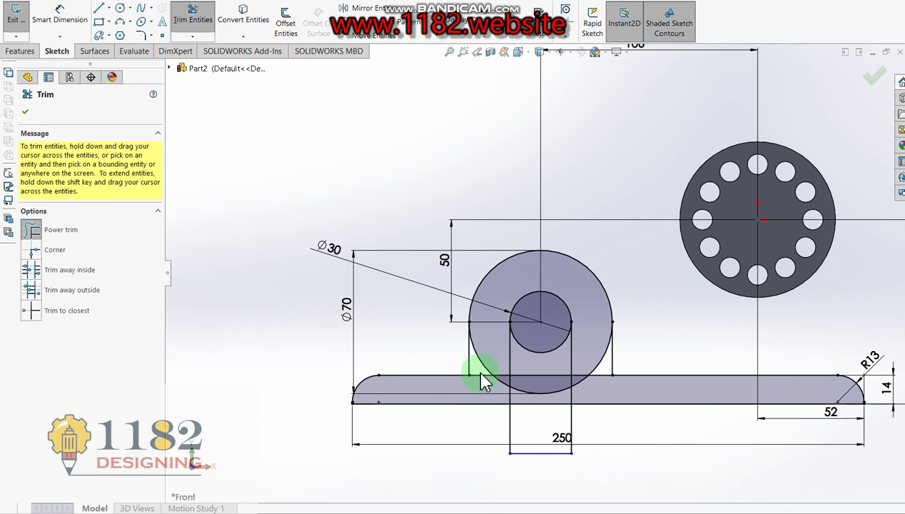
mouse_move(491, 379)
left_mouse_down()
mouse_move(493, 391)
mouse_move(549, 370)
mouse_move(532, 469)
left_mouse_up()
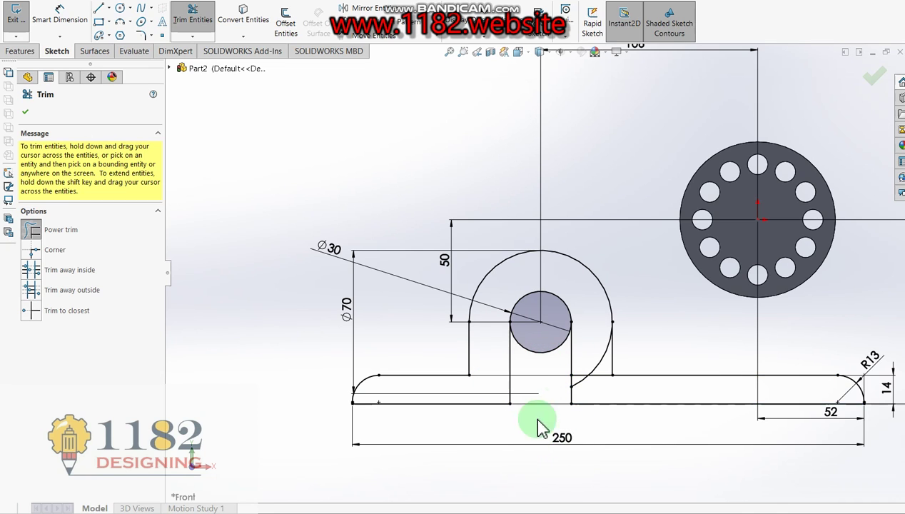
scroll(589, 349, "down", 1)
scroll(587, 350, "down", 2)
mouse_move(589, 378)
left_mouse_down()
mouse_move(587, 418)
mouse_move(493, 343)
left_mouse_up()
scroll(448, 378, "up", 1)
scroll(513, 285, "down", 2)
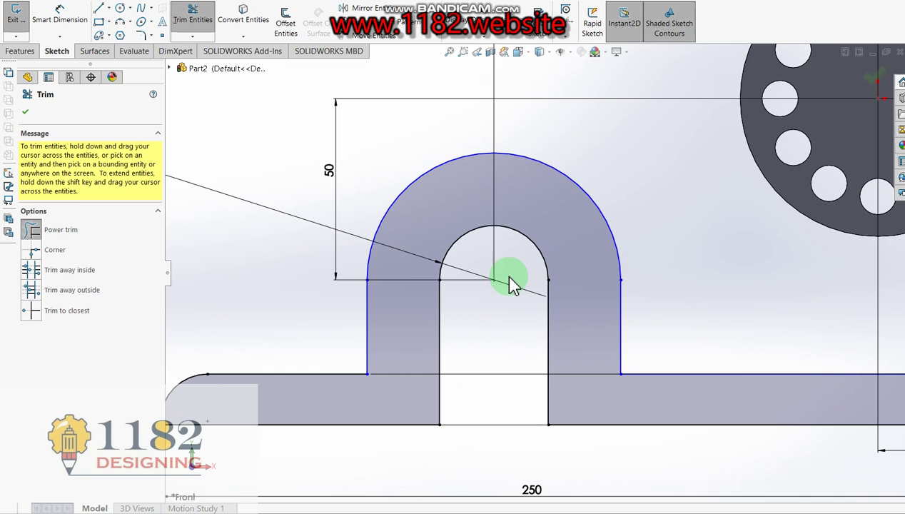
key("Escape")
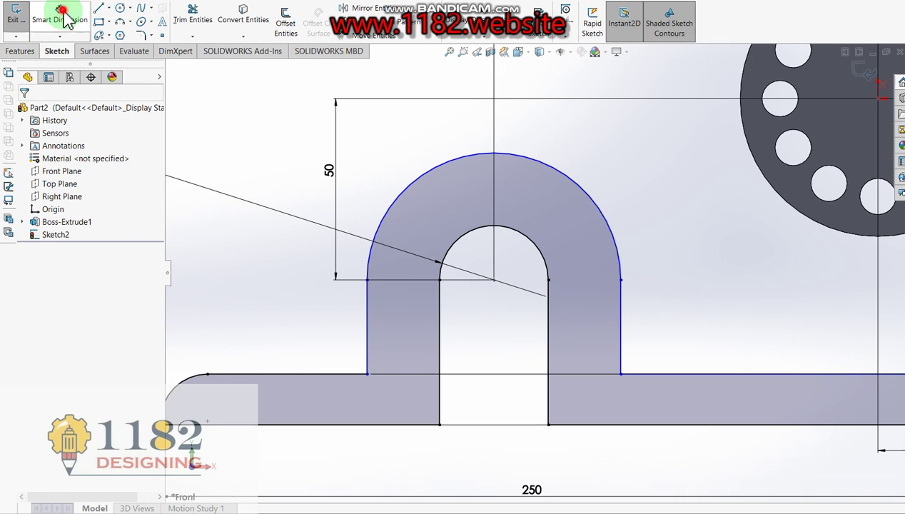
Step: Dimension the arch's outer arc to a 35 mm radius
left_click(64, 14)
left_click(394, 193)
left_click(214, 197)
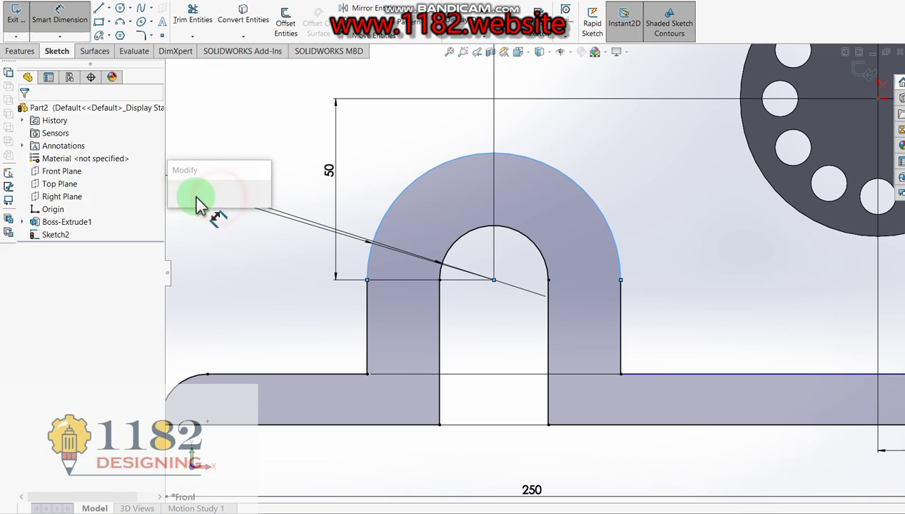
left_click(177, 197)
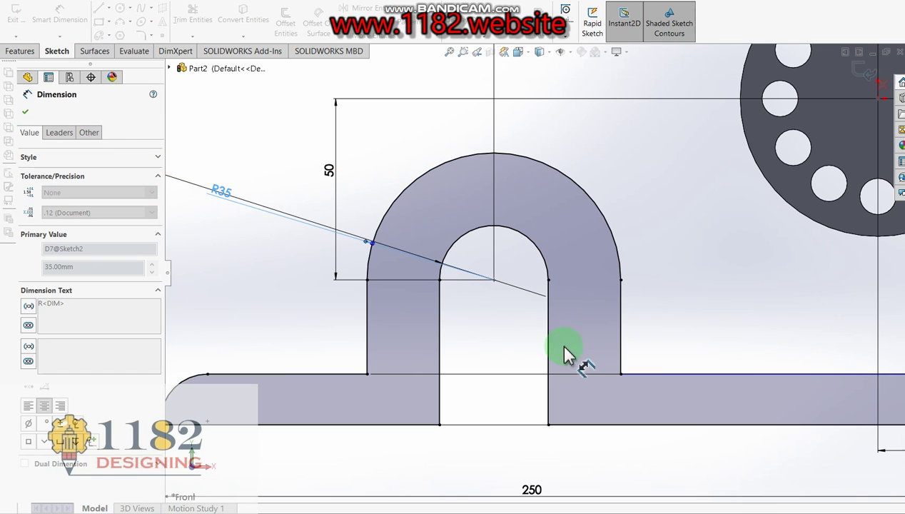
scroll(522, 317, "up", 1)
scroll(555, 317, "up", 1)
scroll(514, 246, "down", 2)
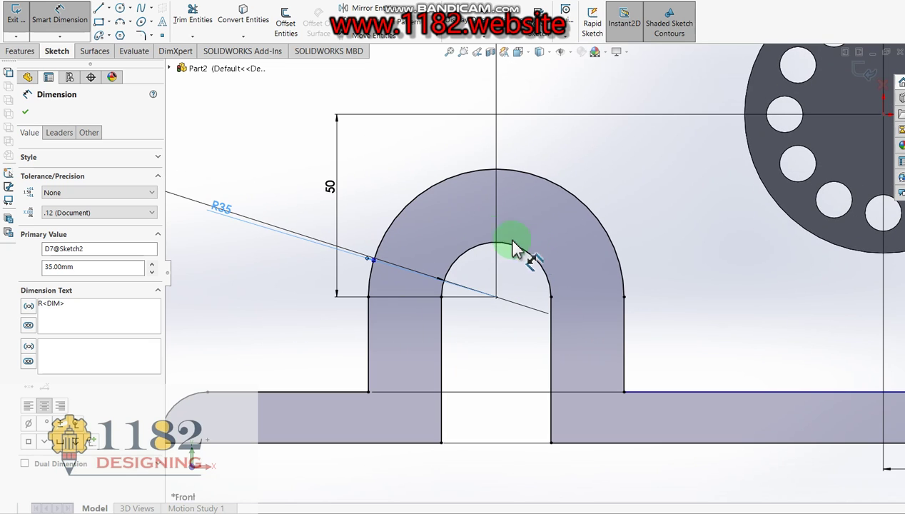
Step: Draw a 3-point arc inside the arch wall and merge its centre with the arch centre
left_click(122, 23)
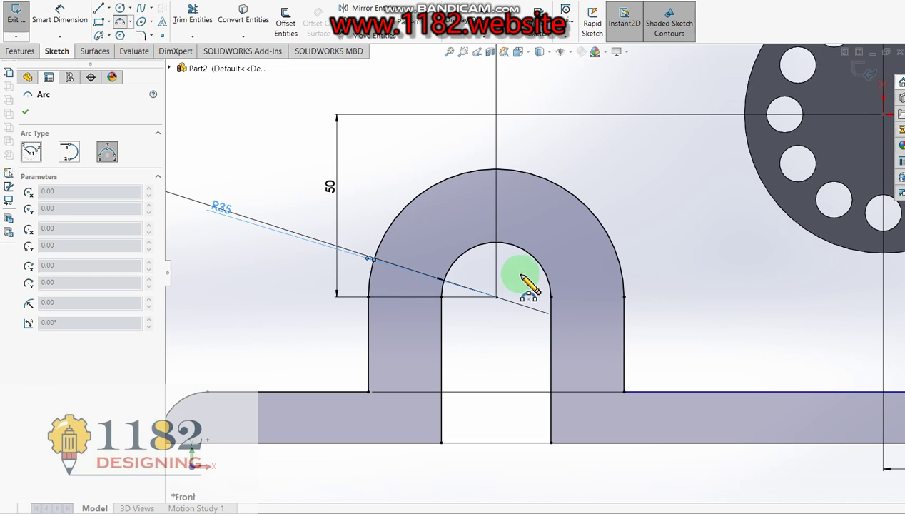
left_click(403, 298)
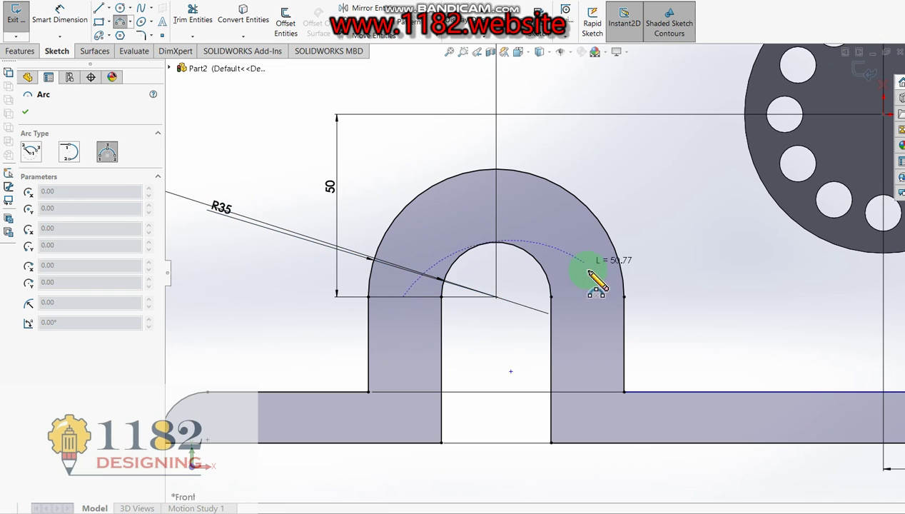
left_click(592, 295)
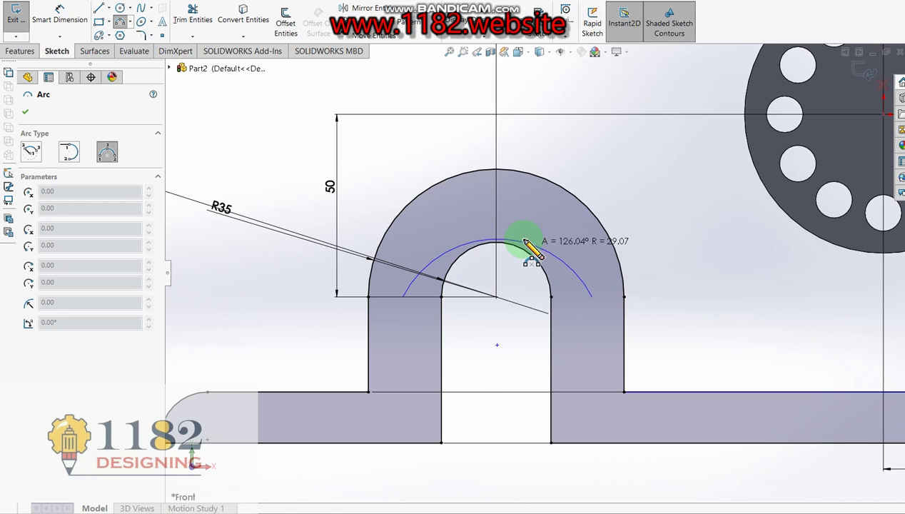
left_click(496, 208)
left_click(497, 302)
key("Escape")
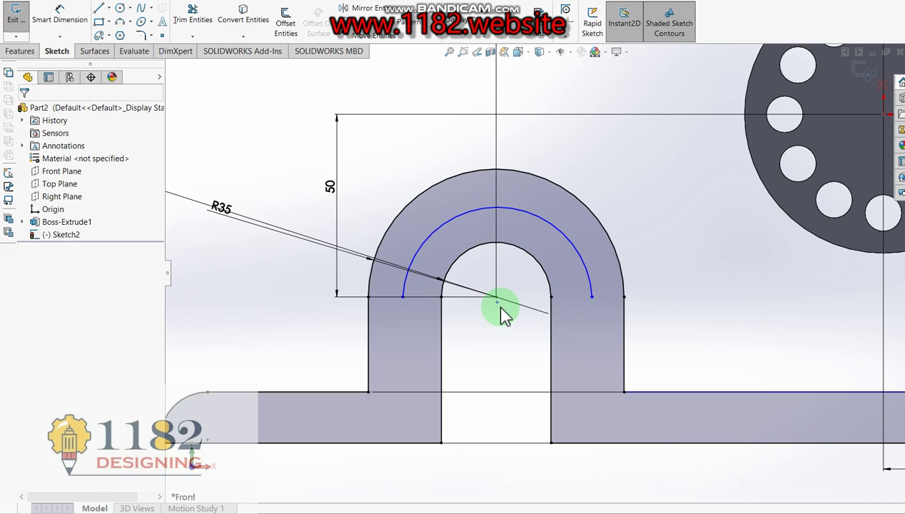
left_click(499, 307)
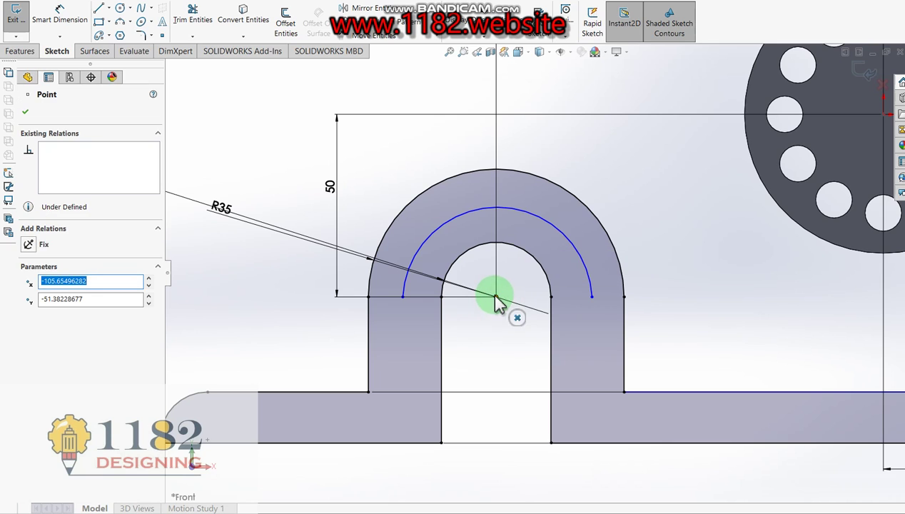
left_click(501, 310, "ctrl")
left_click(29, 346)
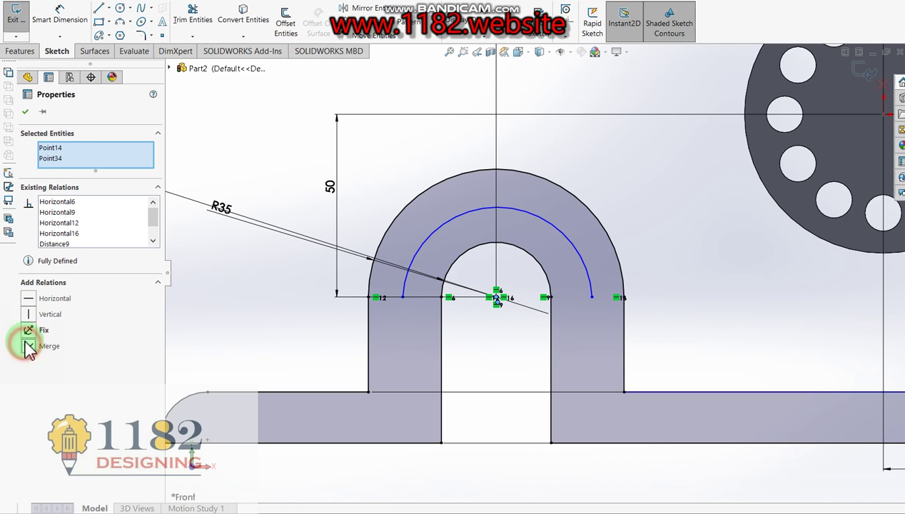
left_click(25, 114)
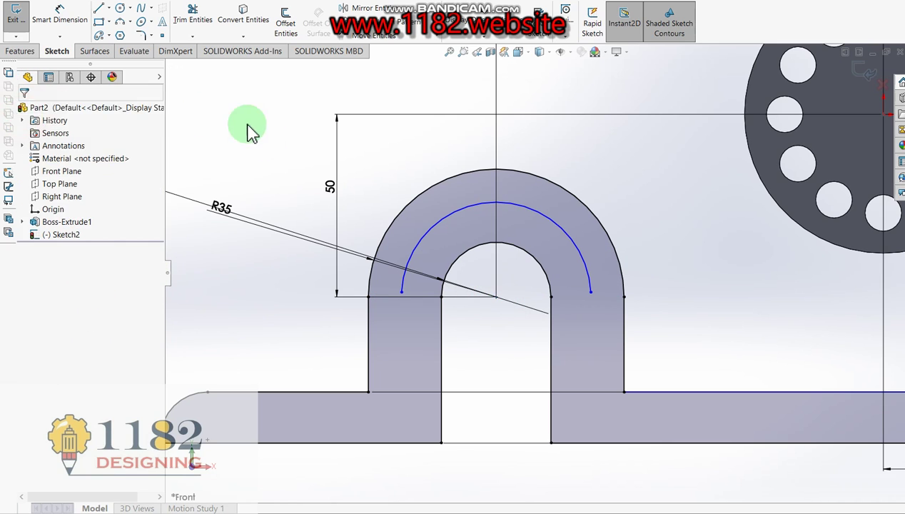
left_click(60, 14)
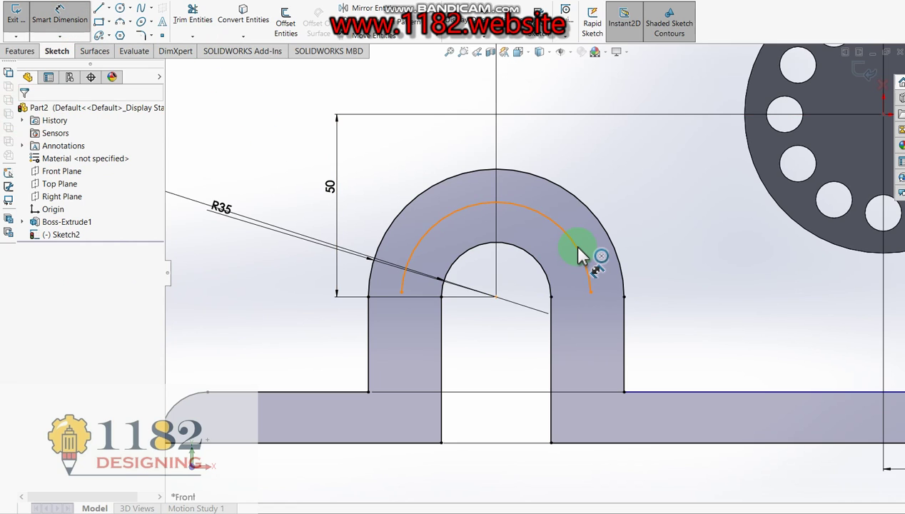
Step: Give the new middle arc a 24 mm radius dimension
left_click(579, 255)
left_click(667, 238)
key("alt+Tab")
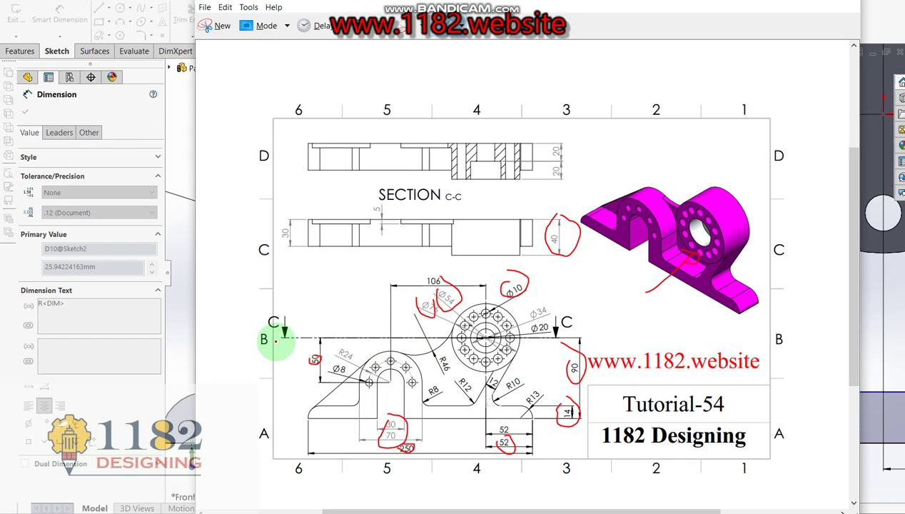
left_click(119, 395)
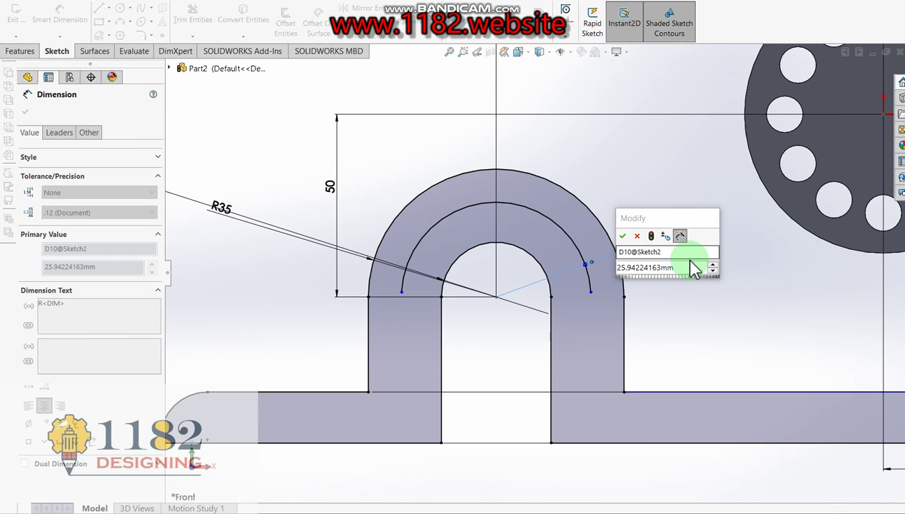
type("24")
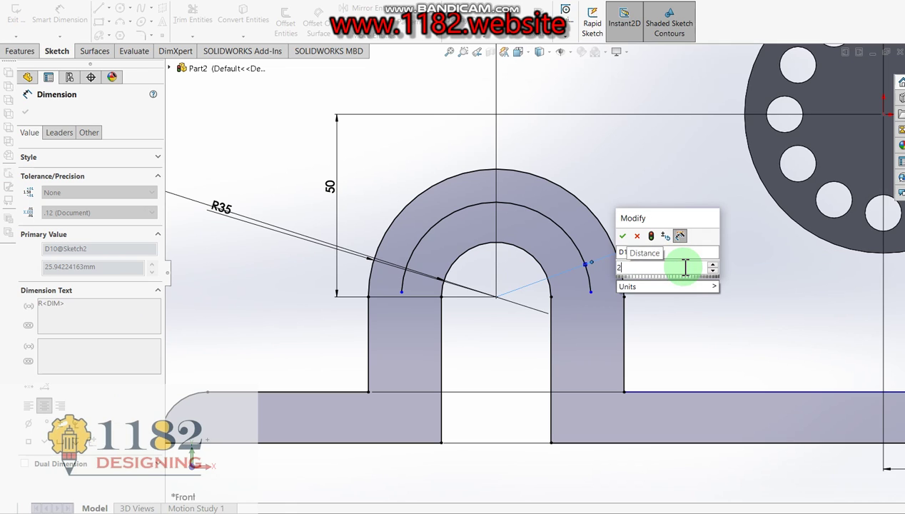
key("Return")
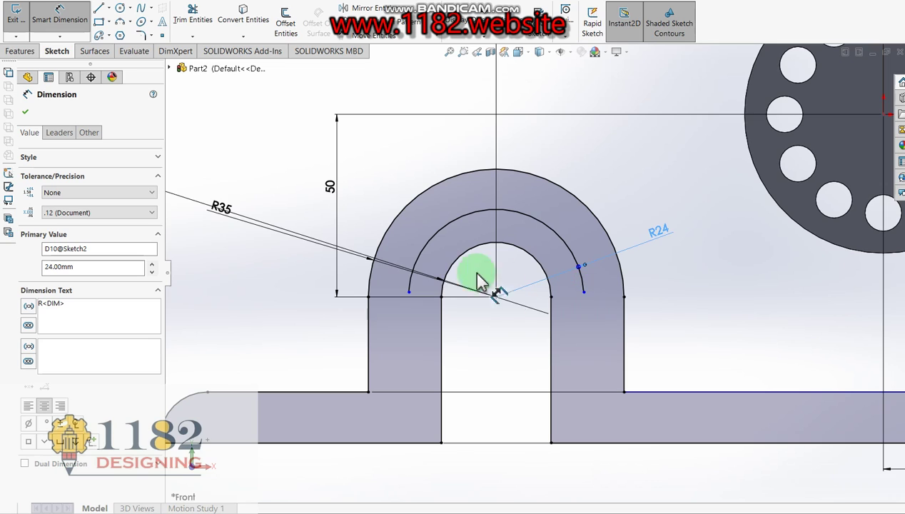
Step: Make both R24 arc endpoints horizontal with the arch centre to fully define it
left_click(409, 293)
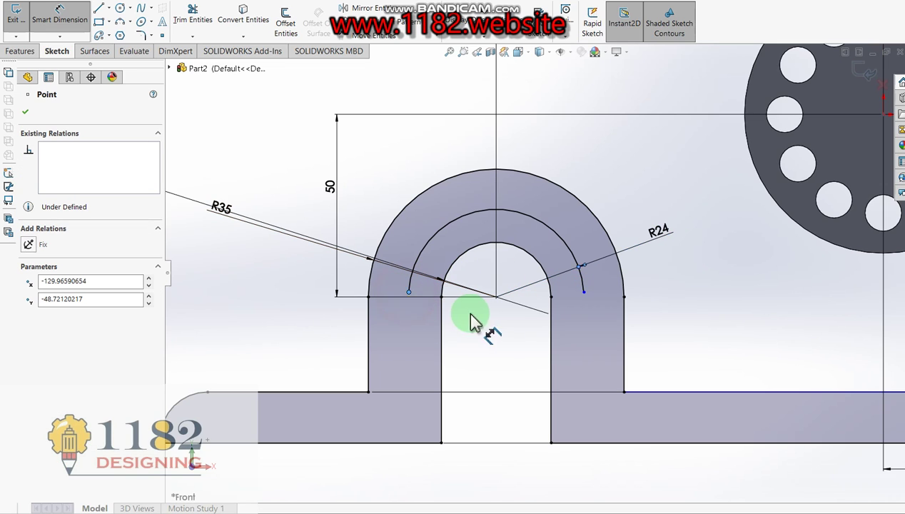
left_click(497, 297)
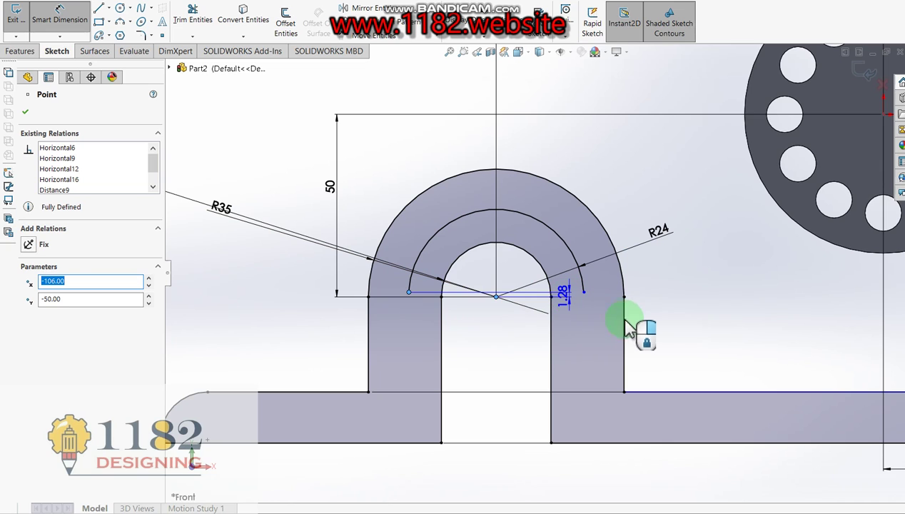
key("Escape")
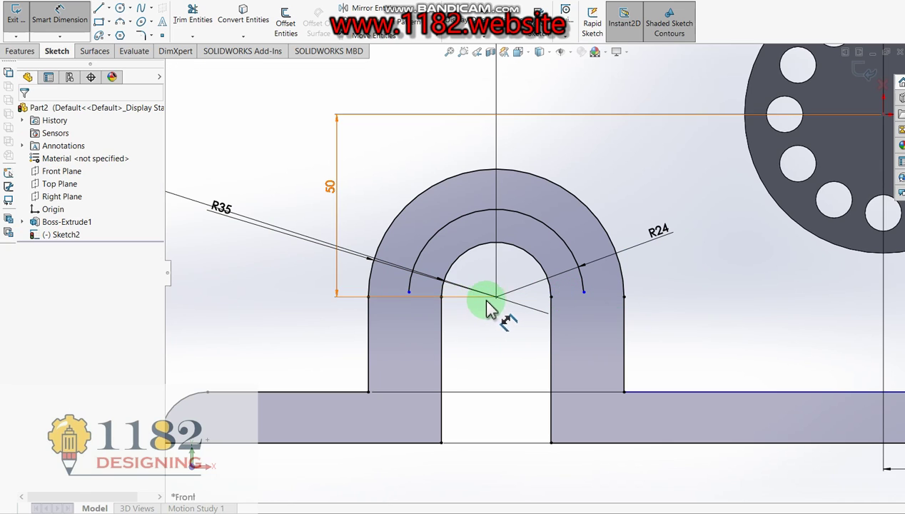
key("Escape")
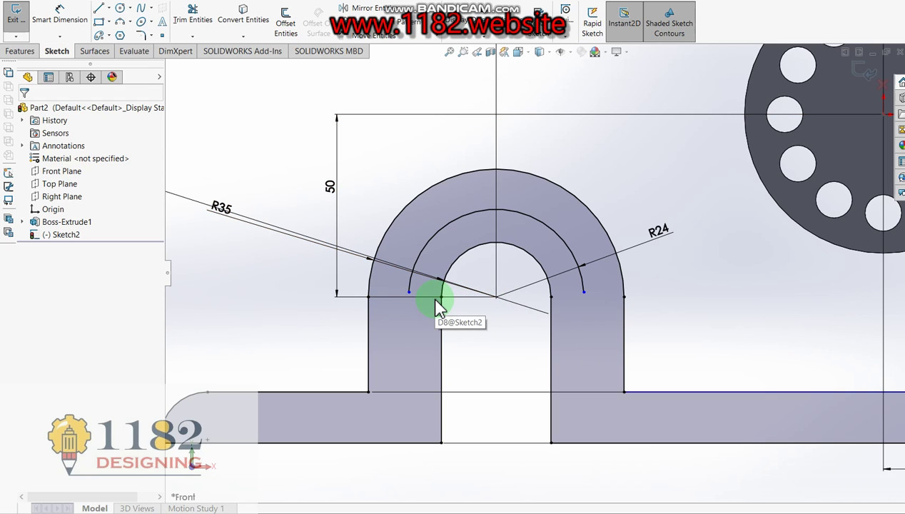
left_click(408, 292)
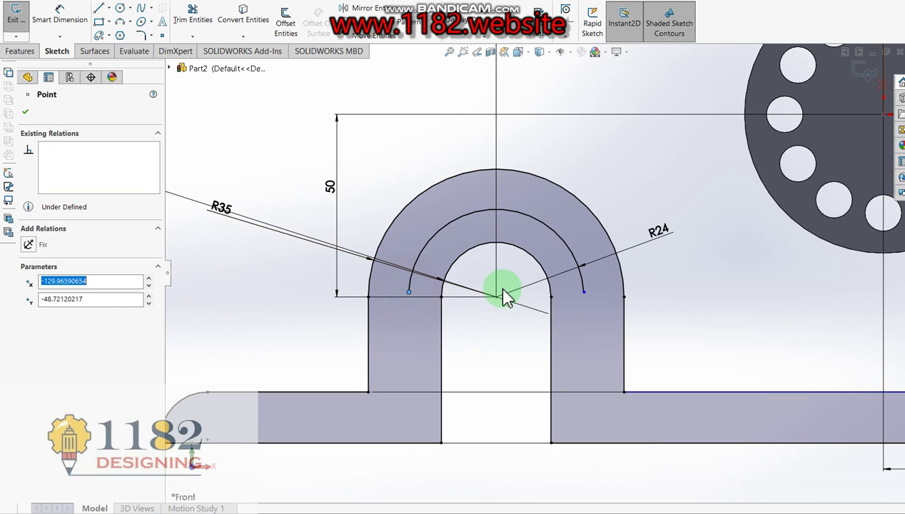
left_click(545, 296, "ctrl")
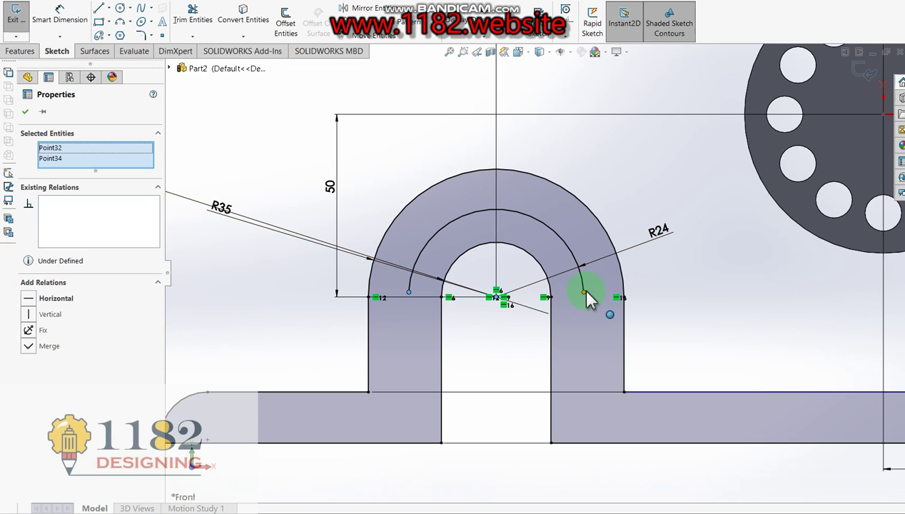
left_click(582, 293, "ctrl")
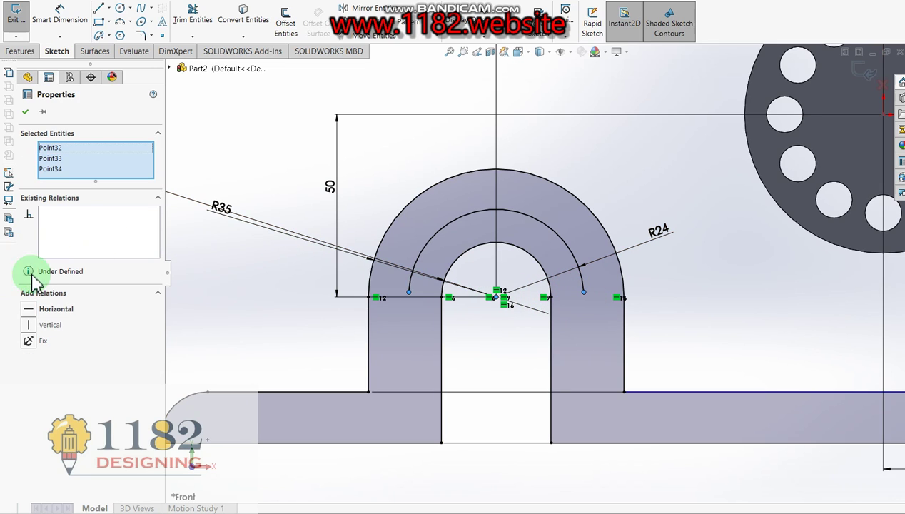
left_click(33, 312)
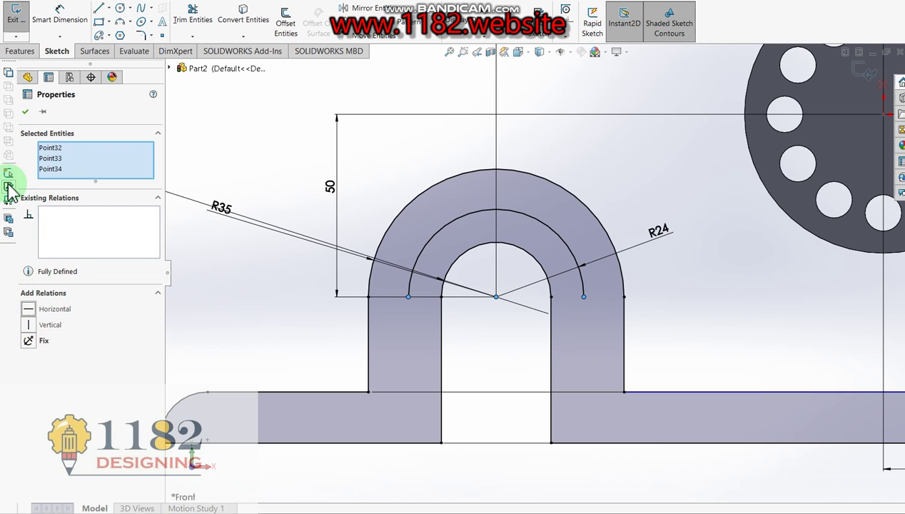
left_click(25, 112)
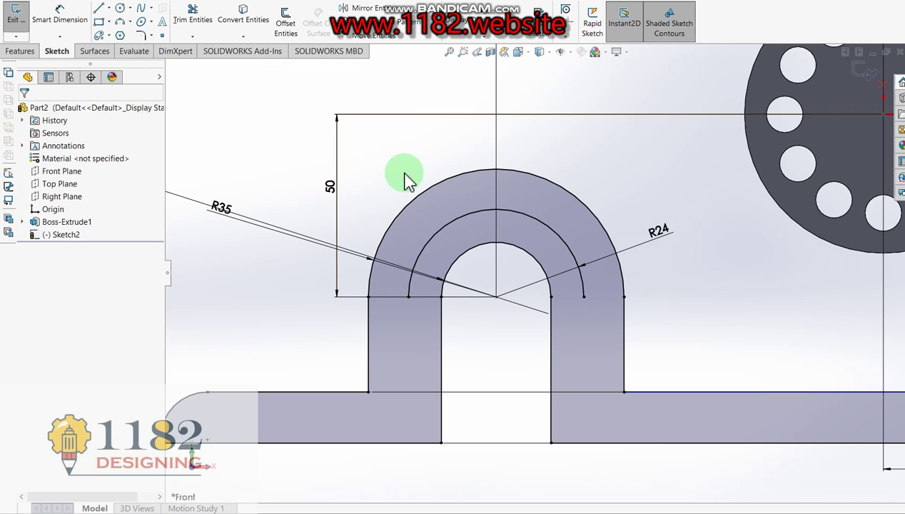
left_click(436, 233)
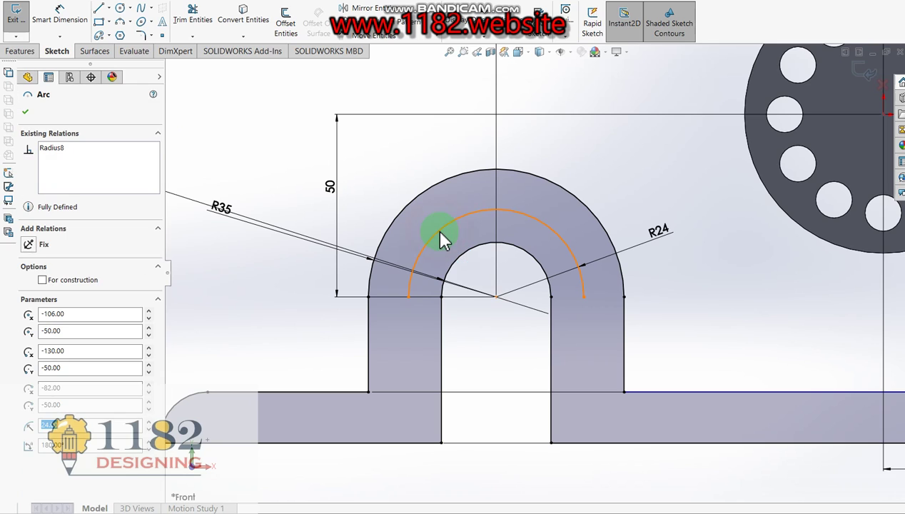
Step: Convert the R24 arc to construction geometry and draw a small circle on its left end
left_click(486, 200)
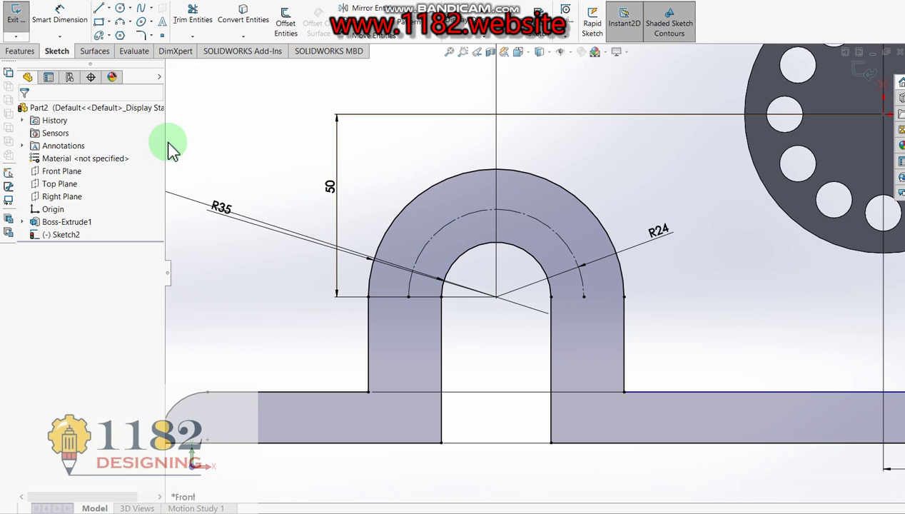
left_click(120, 9)
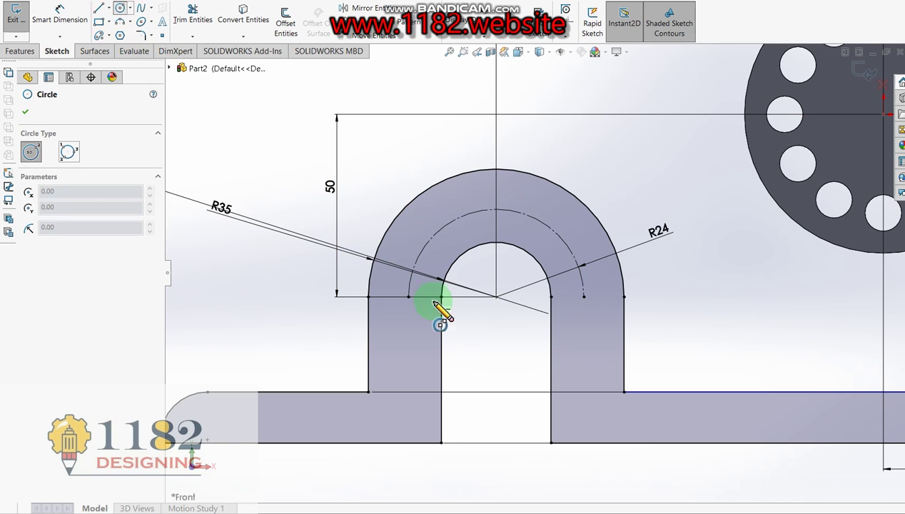
left_click(408, 297)
left_click(409, 312)
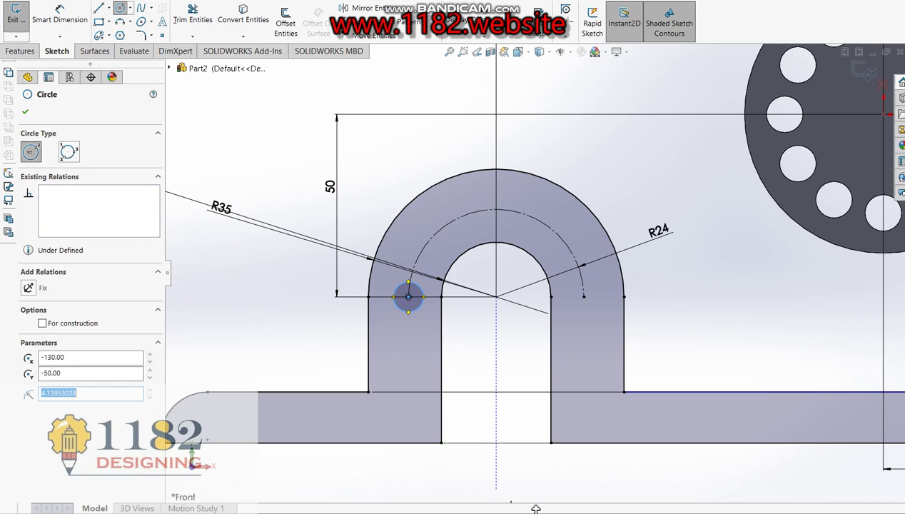
key("alt+Tab")
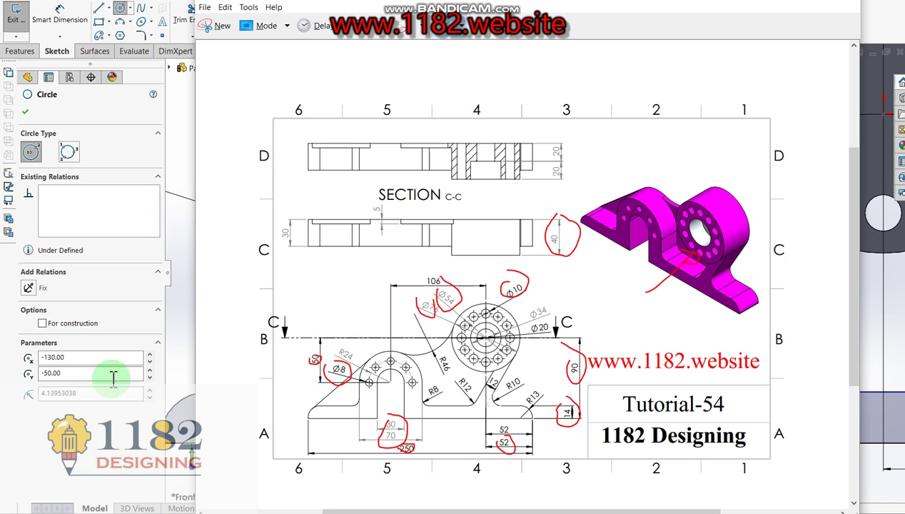
left_click(114, 419)
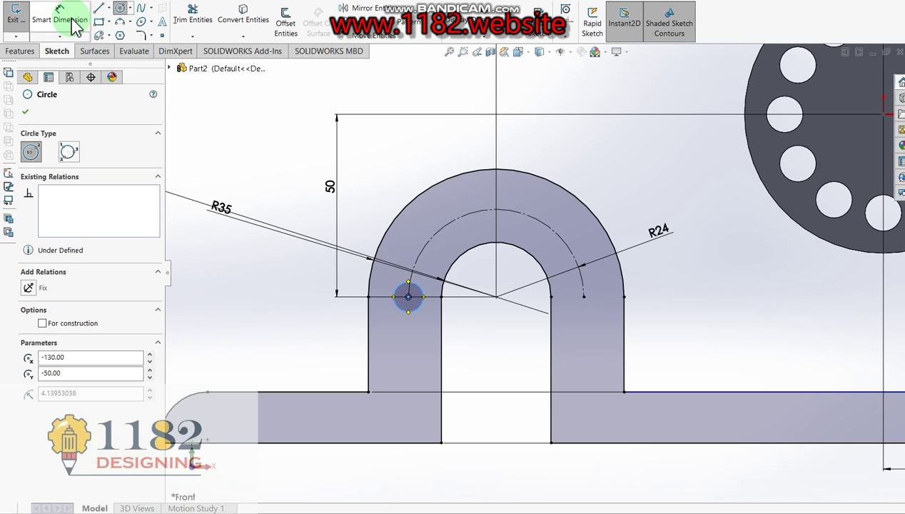
Step: Dimension the small circle to an 8 mm diameter
left_click(59, 16)
left_click(413, 314)
left_click(343, 315)
type("8")
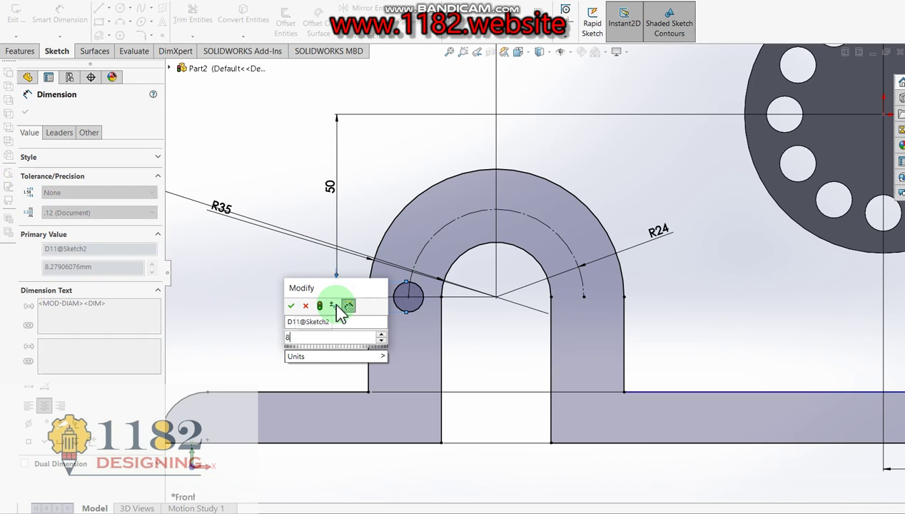
key("Return")
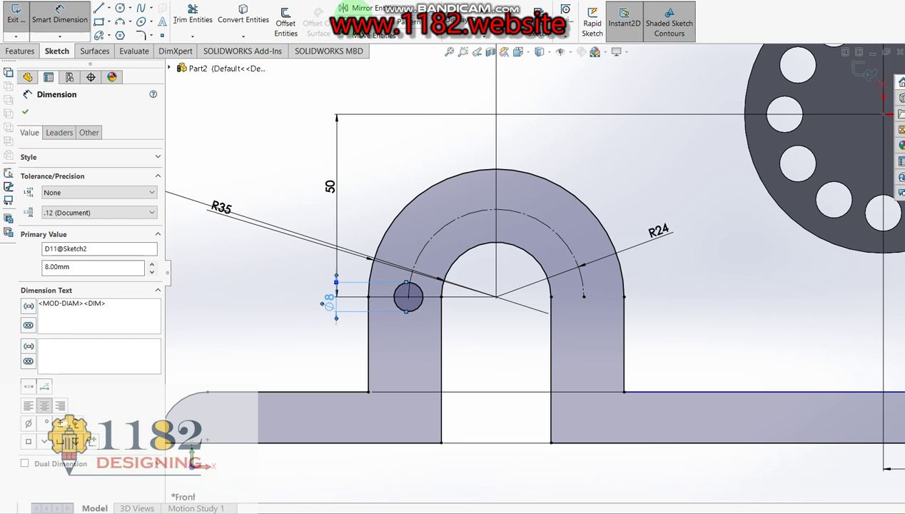
left_click(440, 35)
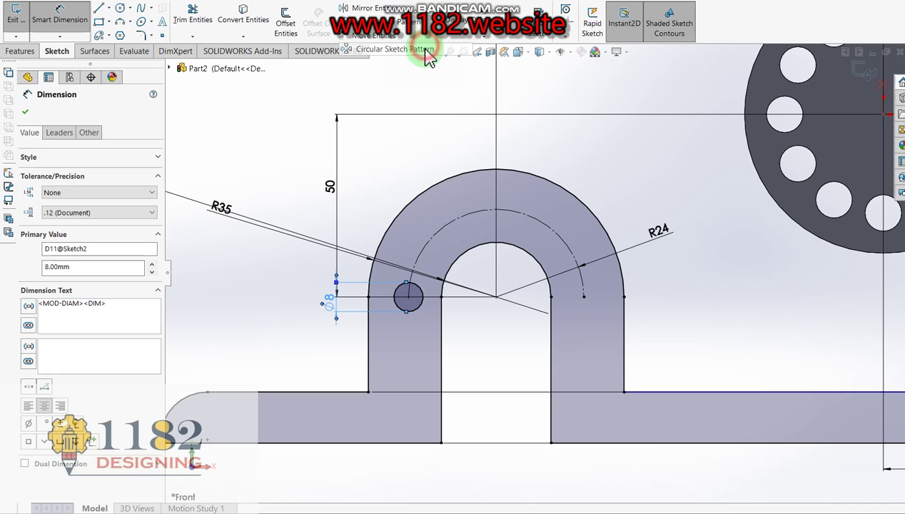
Step: Circular-pattern the Ø8 circle into 5 instances over 180° about the arch centre
left_click(427, 50)
left_click(411, 300)
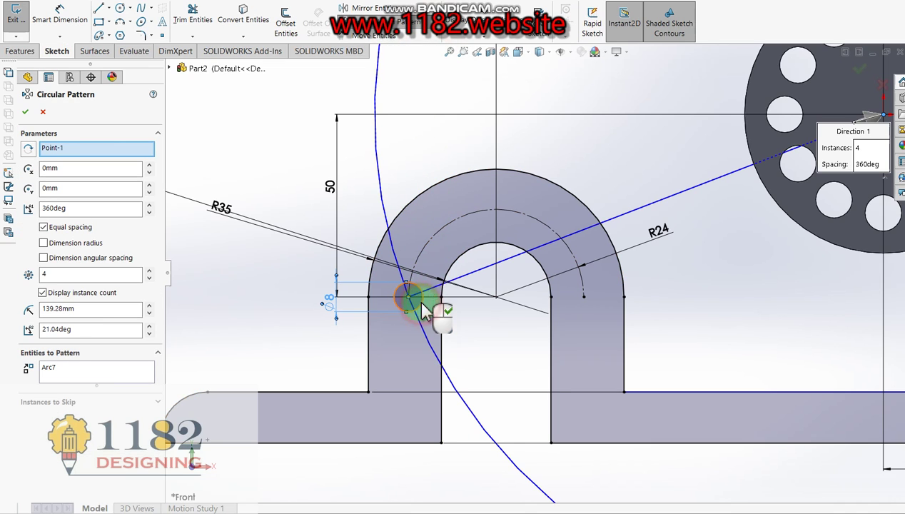
right_click(115, 153)
left_click(141, 170)
left_click(498, 298)
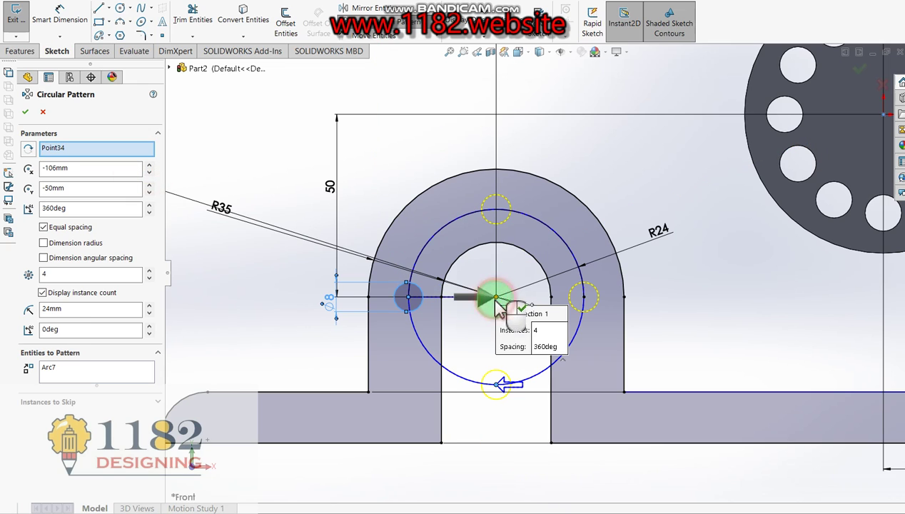
left_click(75, 207)
type("5")
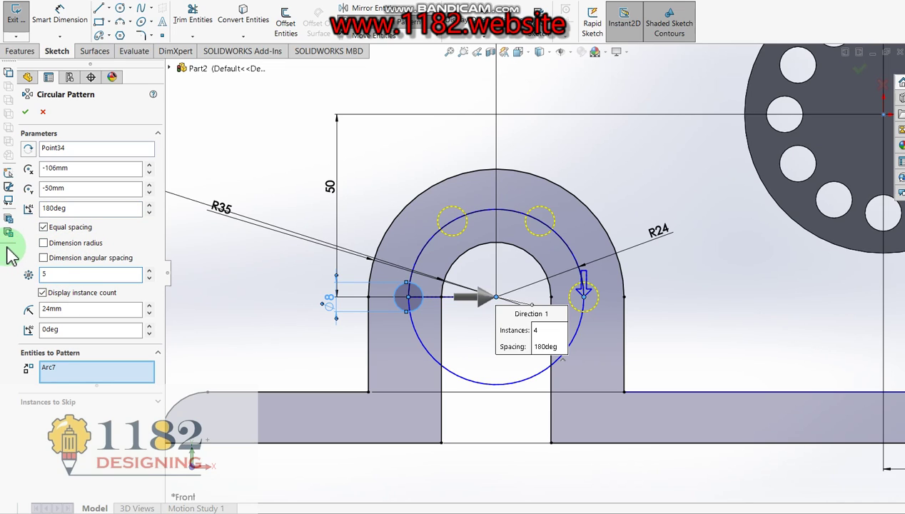
left_click(27, 112)
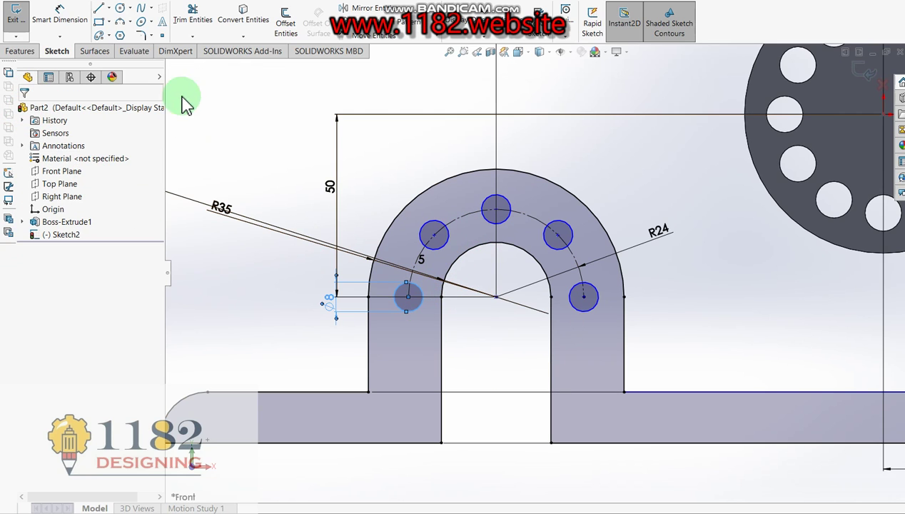
Step: Add R12 sketch fillets at the left and right arch-leg corners on the base plate
left_click(141, 37)
type("12.00mm")
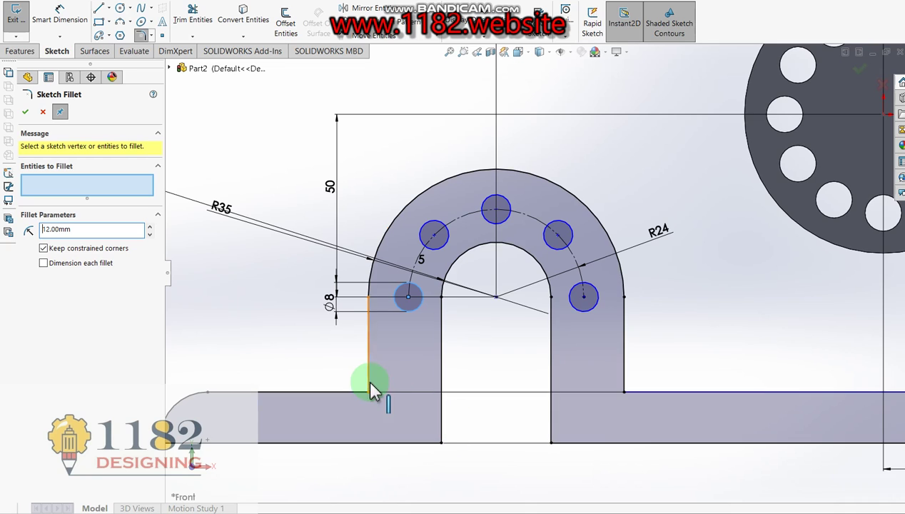
left_click(368, 379)
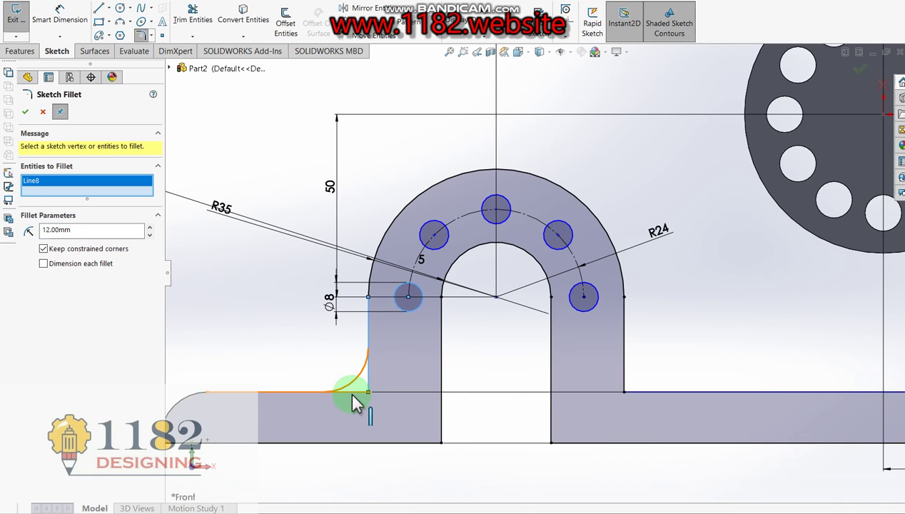
left_click(625, 384)
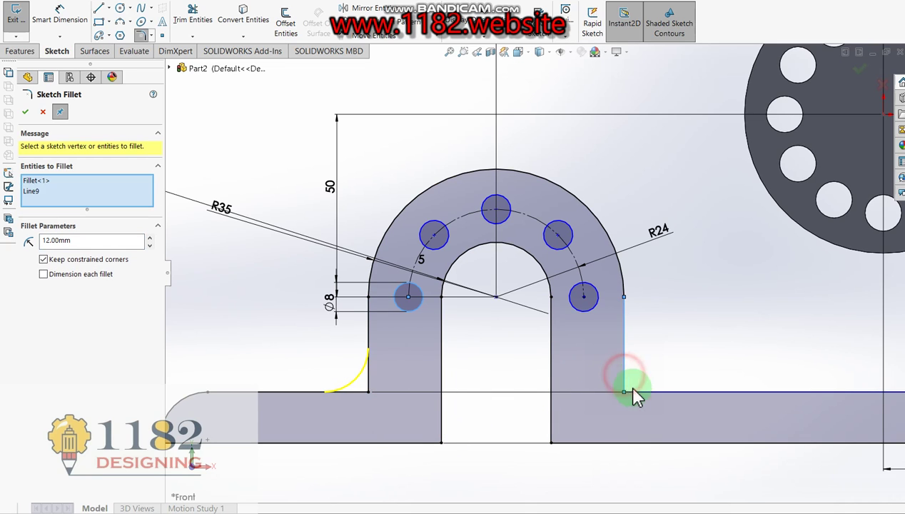
left_click(24, 114)
scroll(714, 328, "up", 3)
scroll(733, 309, "down", 2)
scroll(685, 318, "down", 1)
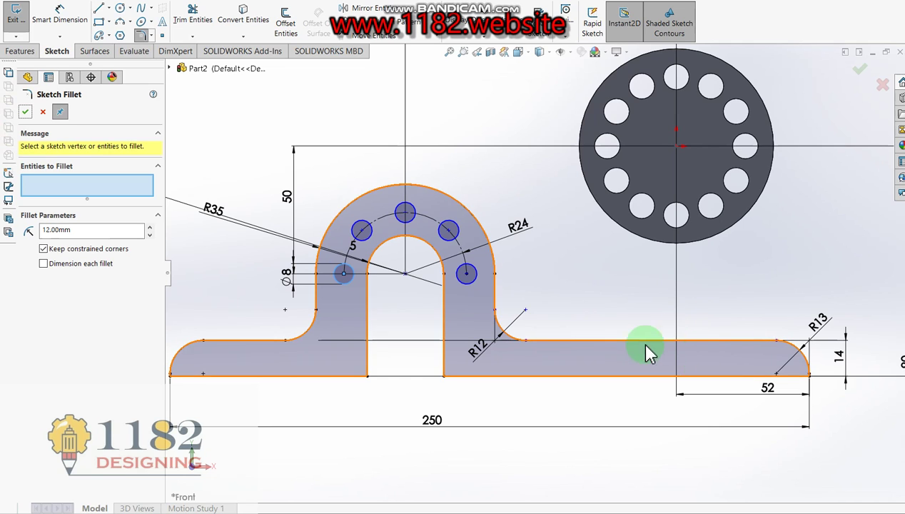
left_click(435, 463)
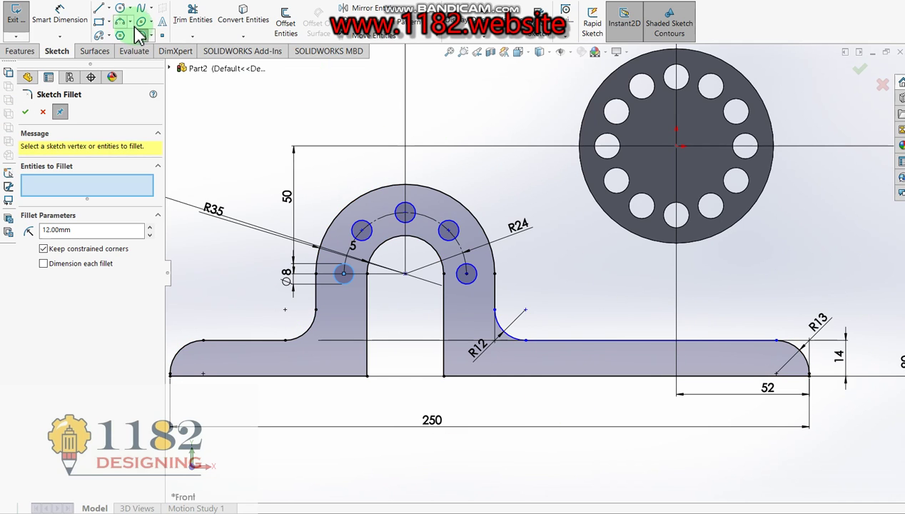
Step: Draw the arm line from the plate's top edge and make it tangent to the hub circle
left_click(104, 13)
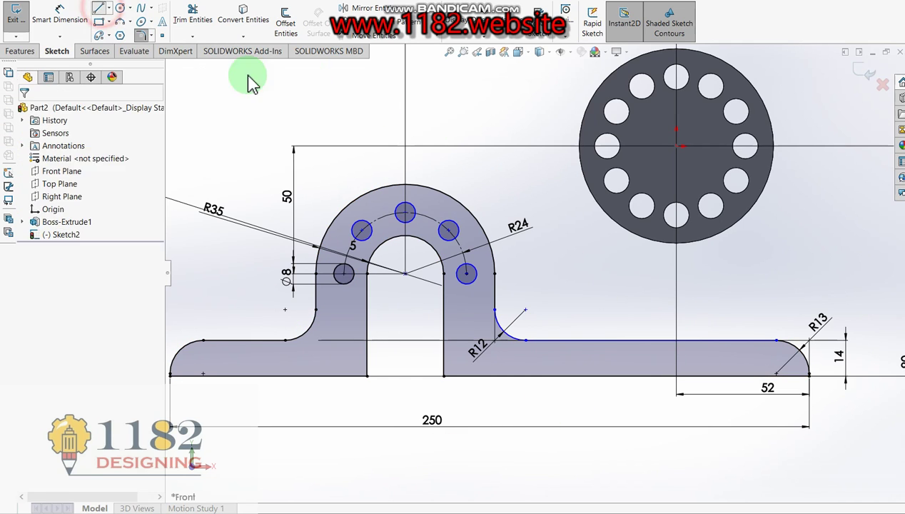
left_click(676, 340)
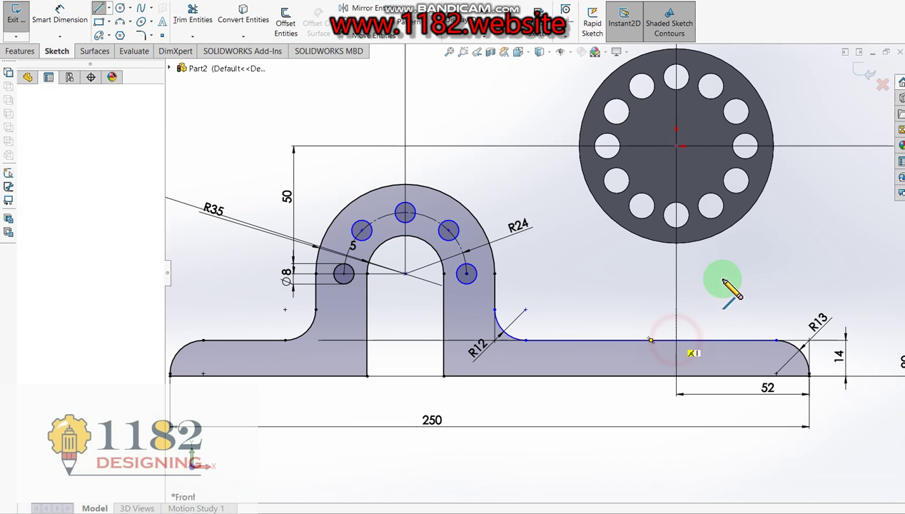
left_click(766, 196)
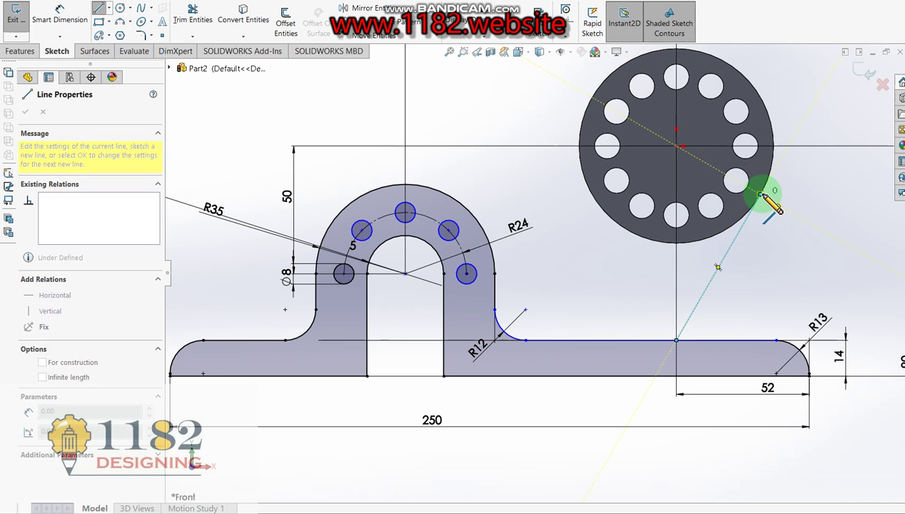
key("Escape")
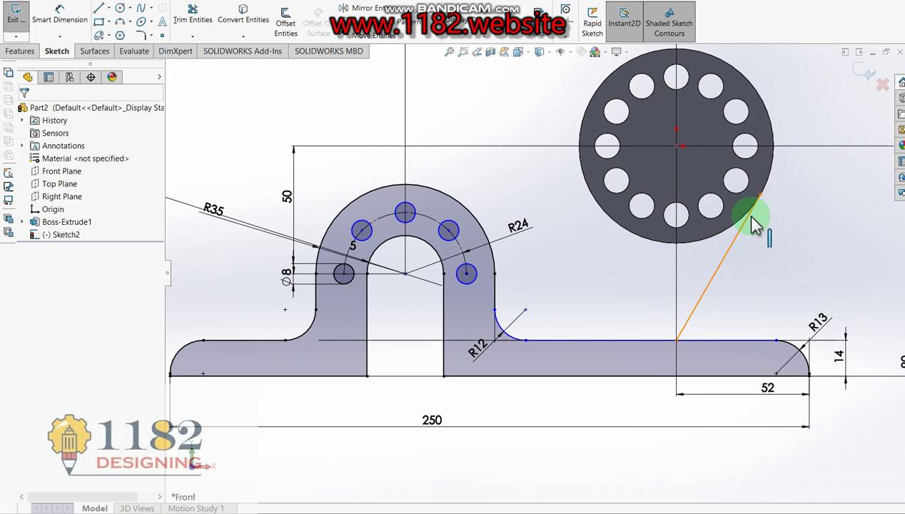
left_click(750, 223)
left_click(748, 212, "ctrl")
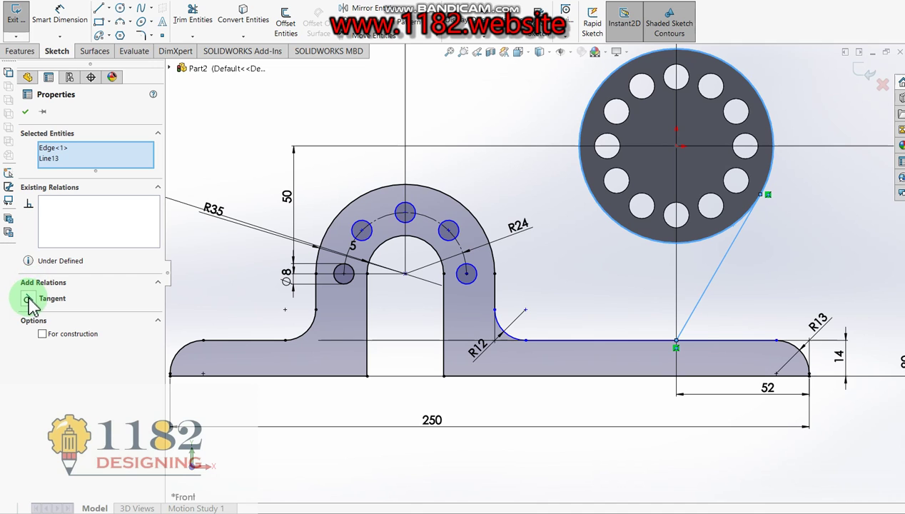
left_click(29, 298)
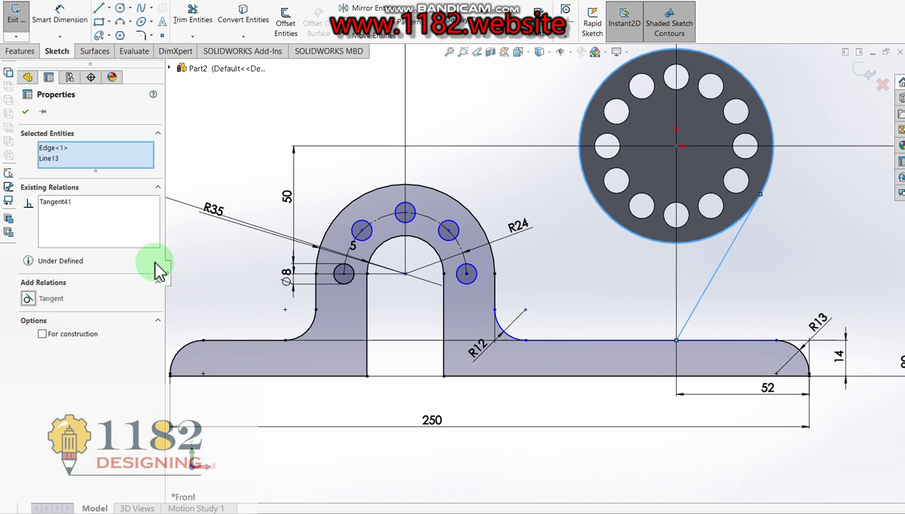
left_click(24, 111)
Step: Convert the hub's outer edge into the sketch
scroll(750, 218, "down", 3)
scroll(764, 202, "down", 3)
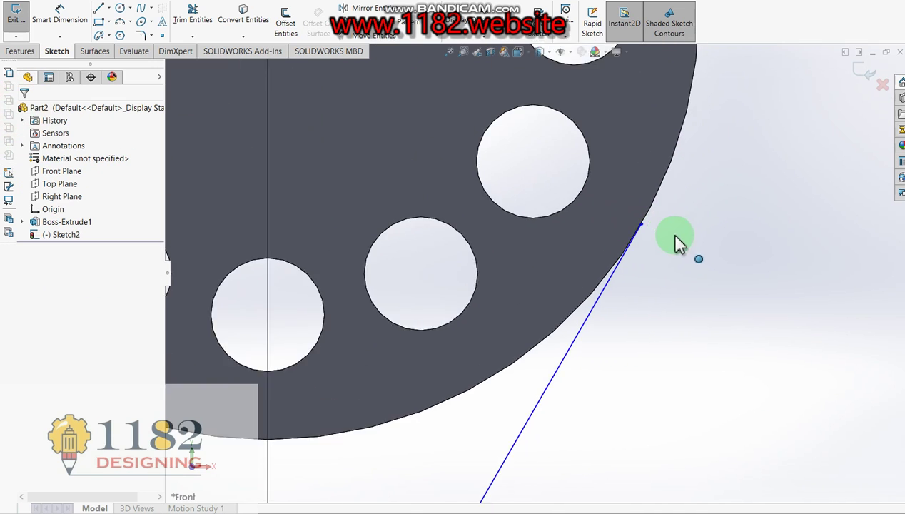
scroll(677, 242, "down", 2)
scroll(574, 239, "up", 3)
scroll(596, 256, "up", 3)
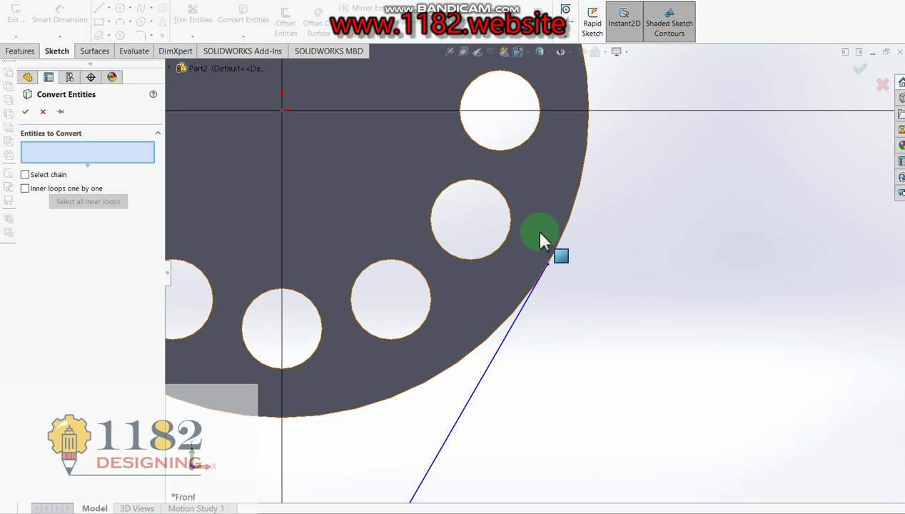
left_click(559, 247)
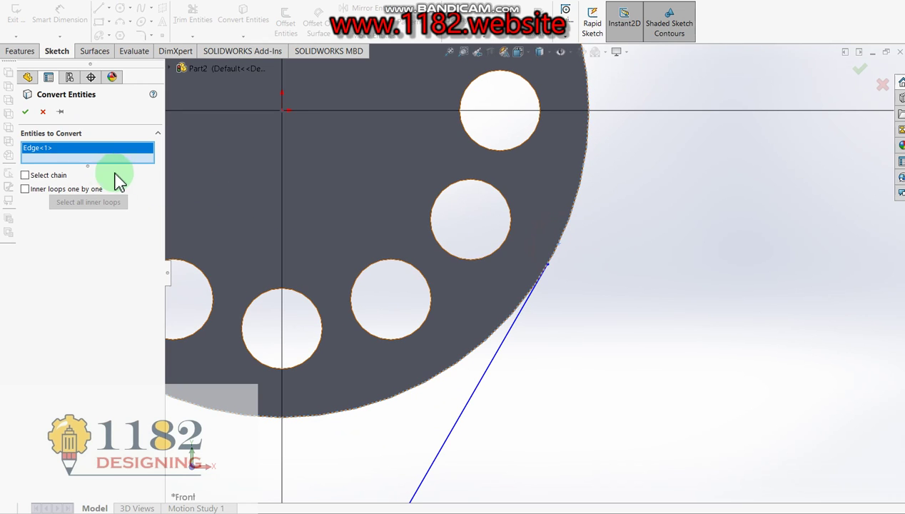
left_click(25, 113)
scroll(324, 308, "up", 3)
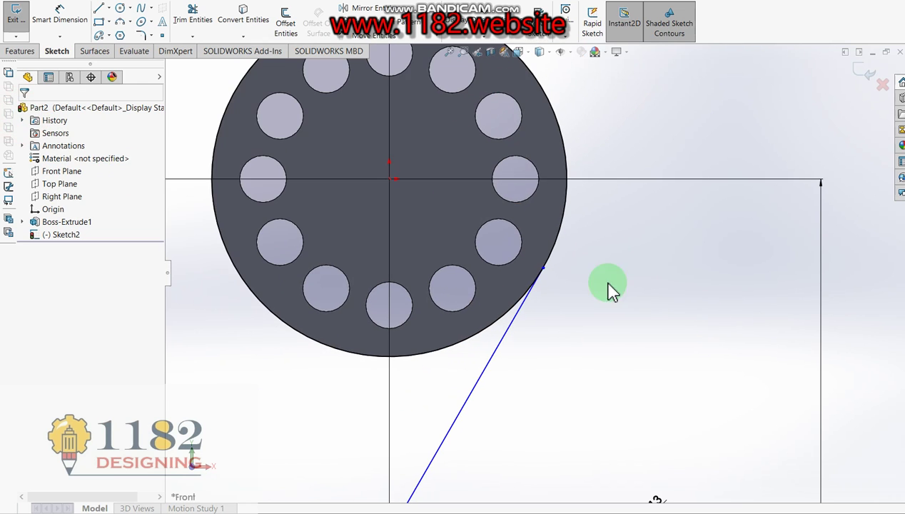
scroll(638, 296, "up", 3)
scroll(510, 270, "up", 2)
scroll(487, 367, "down", 3)
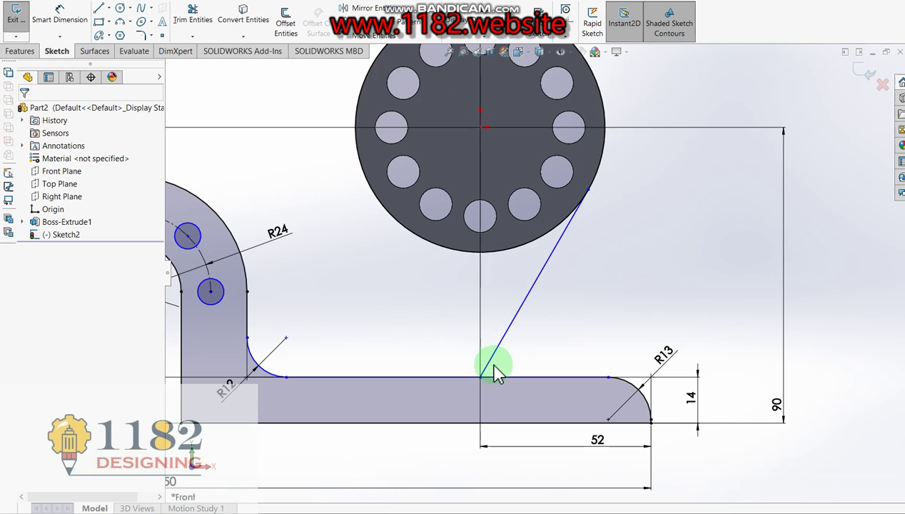
Step: Dimension the arm line's base 52 mm from the base plate's right end
left_click(57, 18)
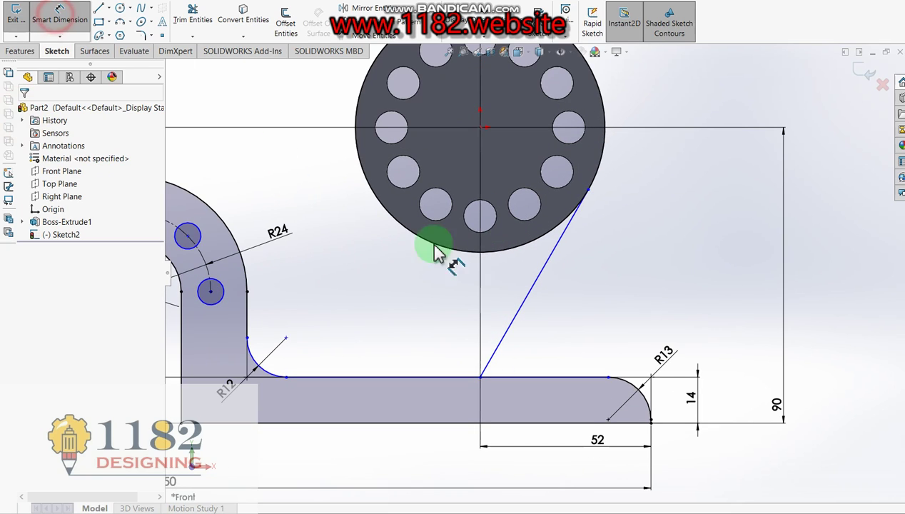
left_click(651, 422)
left_click(481, 377)
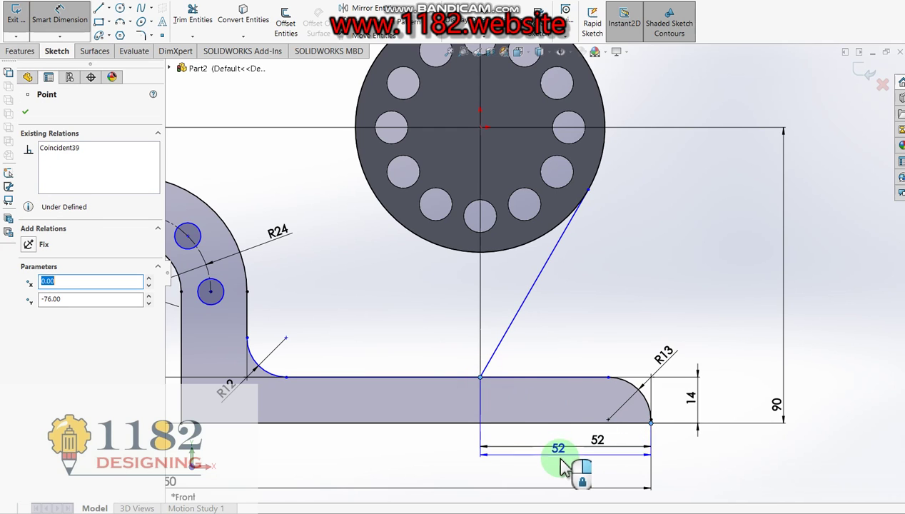
left_click(565, 470)
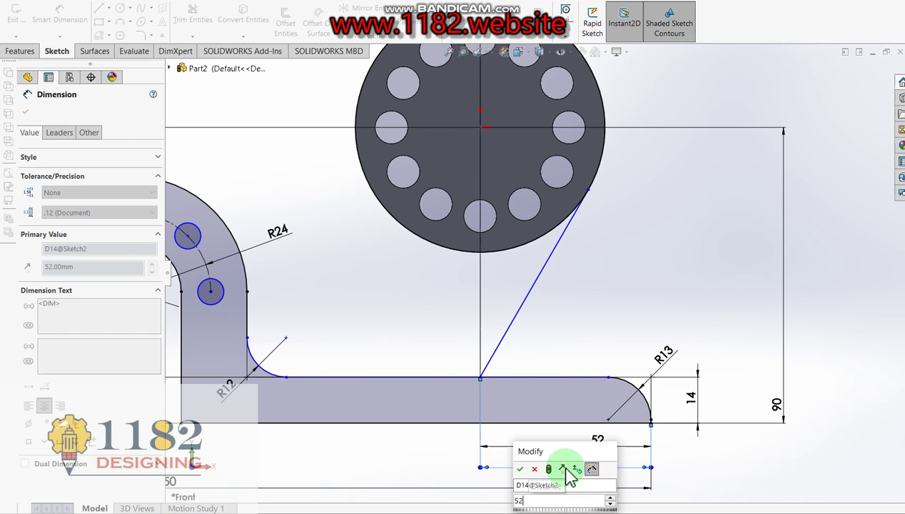
key("Return")
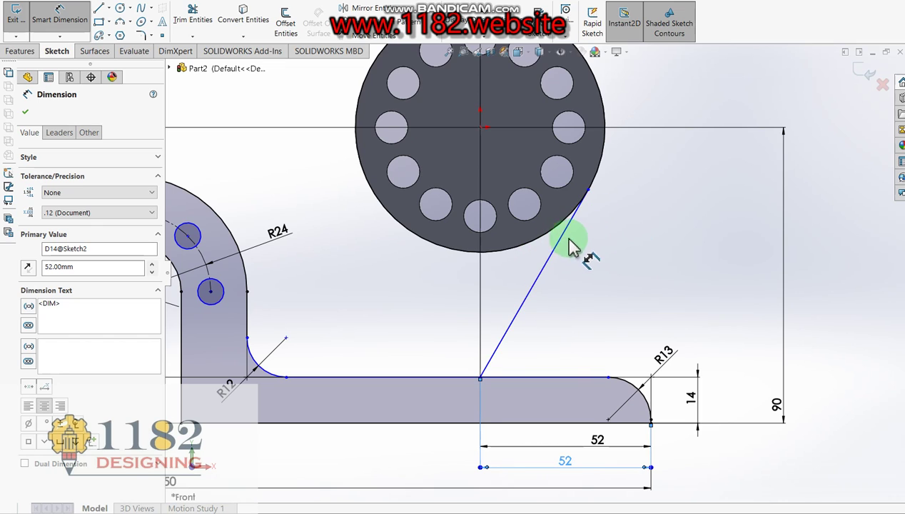
Step: Offset the arm line 12 mm to form the arm's second side
left_click(285, 22)
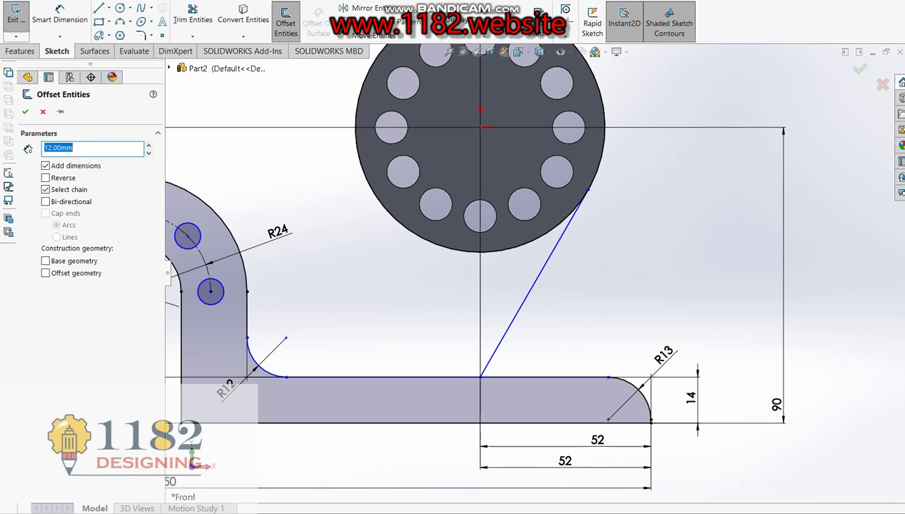
left_click(519, 323)
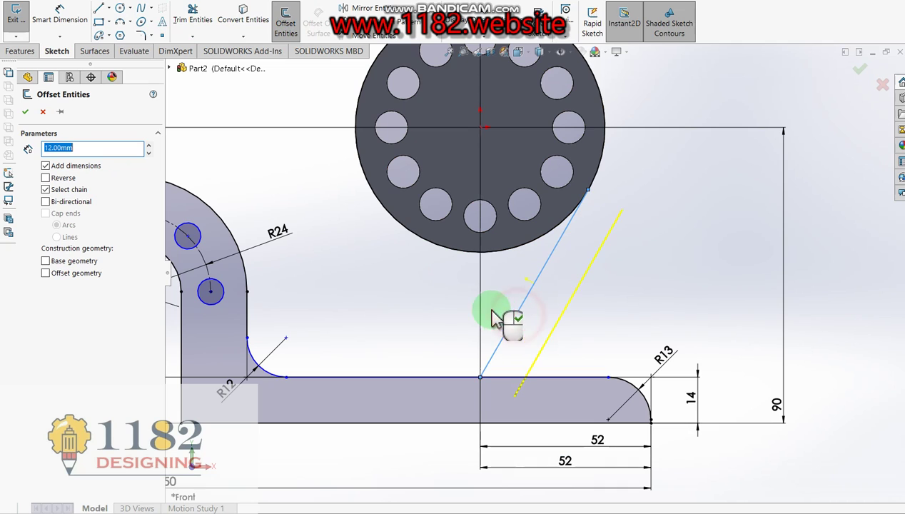
left_click(462, 307)
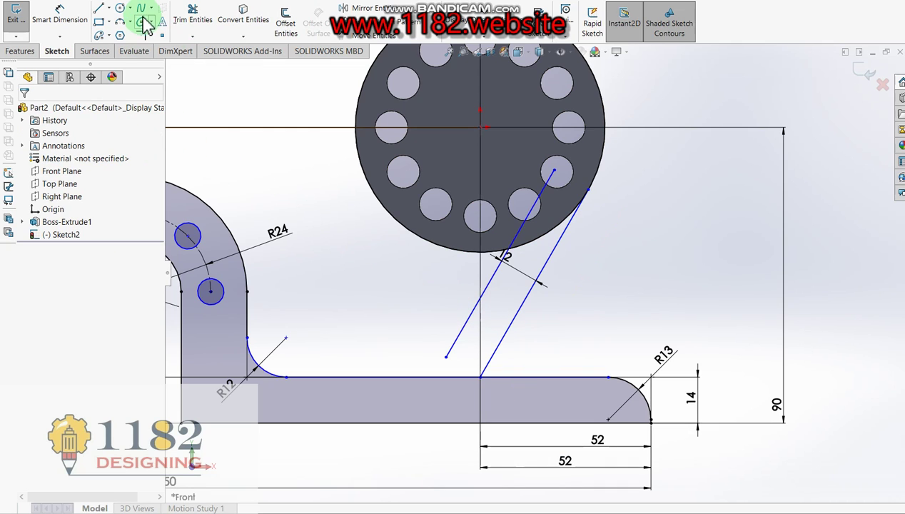
Step: Extend the offset line to the base edge and trim the excess inside the hub and between the arm lines
left_click(193, 36)
left_click(202, 69)
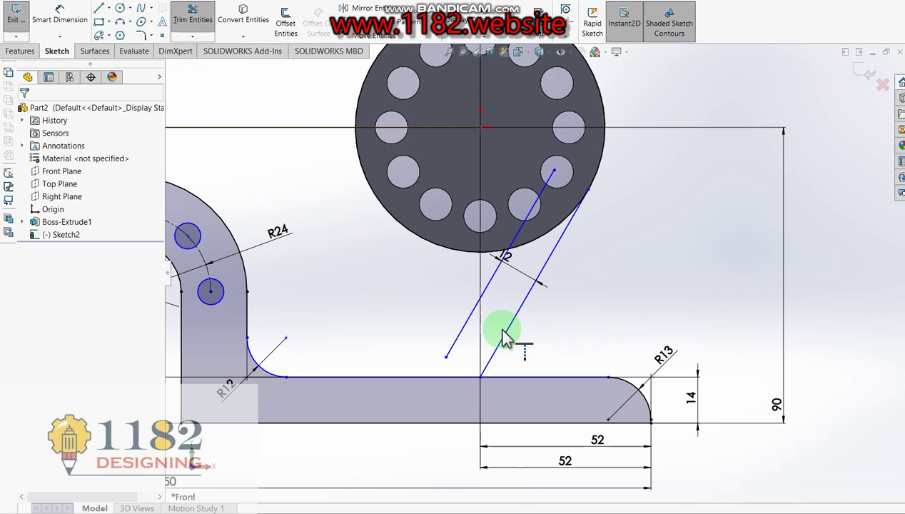
left_click(456, 348)
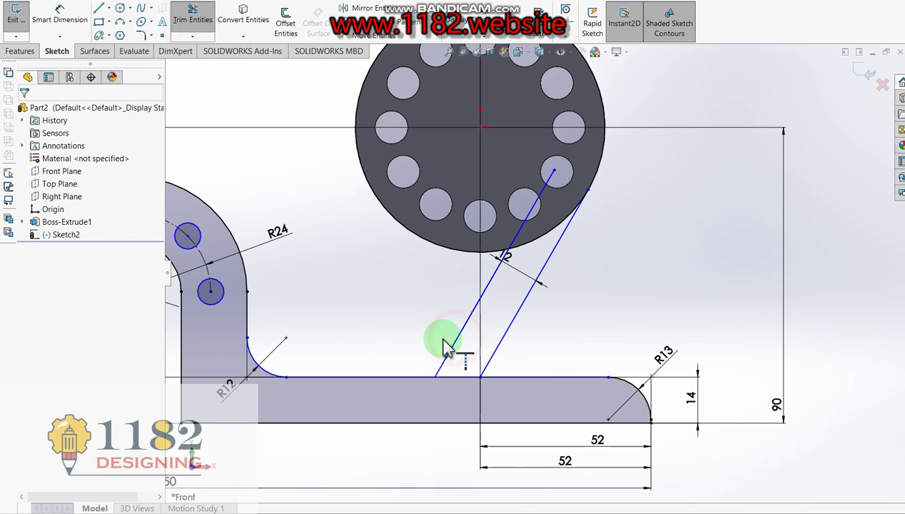
left_click(192, 16)
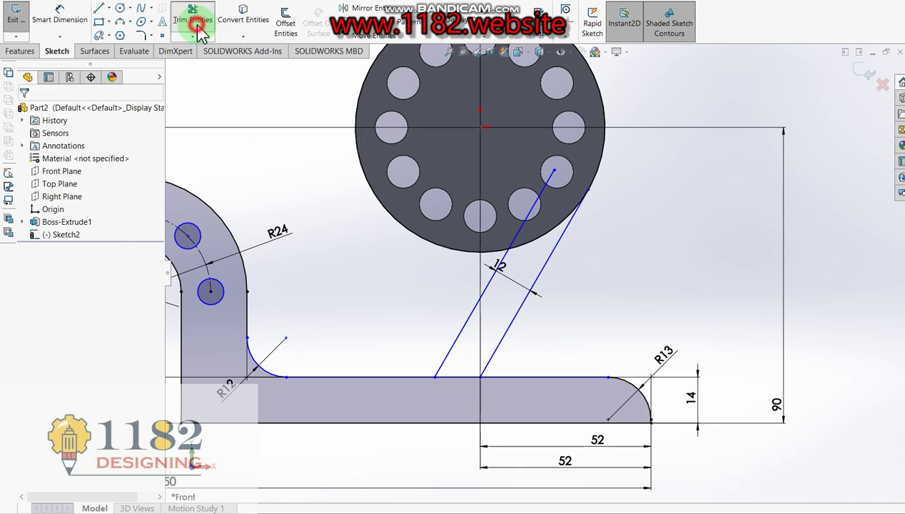
mouse_move(389, 269)
left_mouse_down()
mouse_move(463, 214)
mouse_move(544, 211)
mouse_move(585, 184)
mouse_move(462, 230)
left_mouse_up()
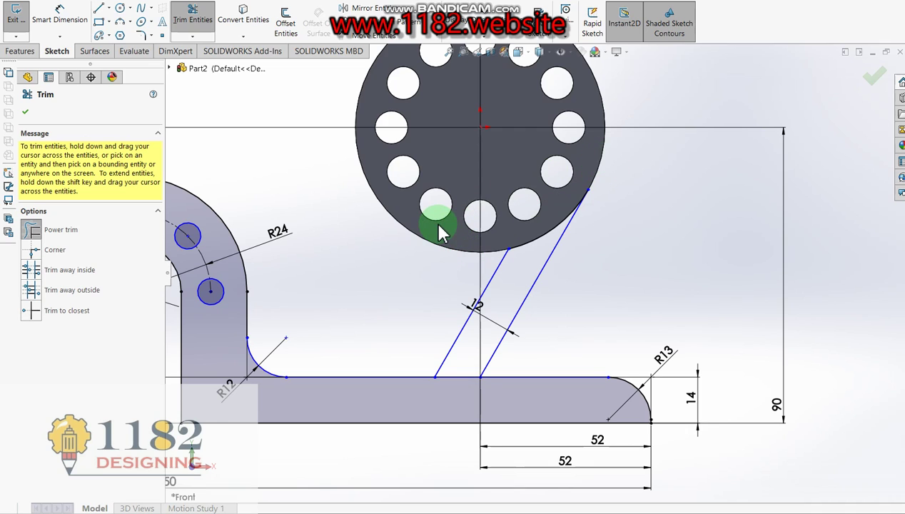
left_click(463, 375)
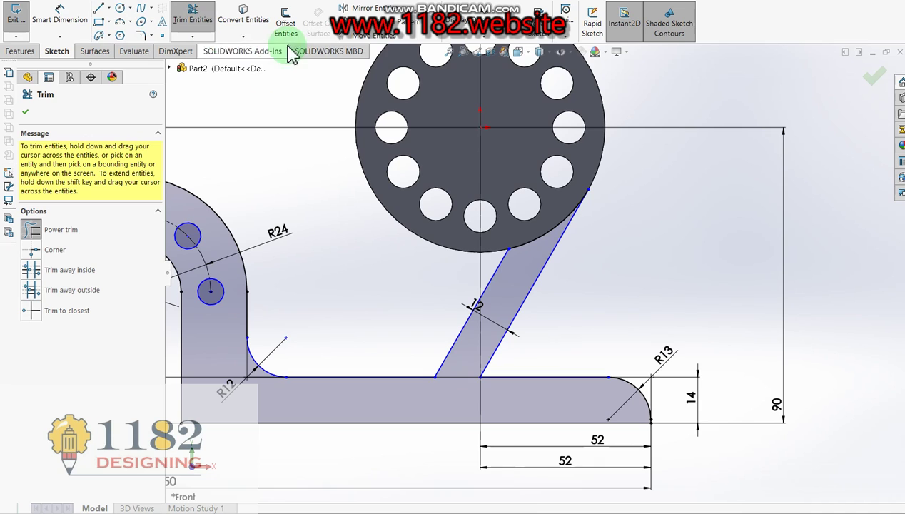
key("alt+Tab")
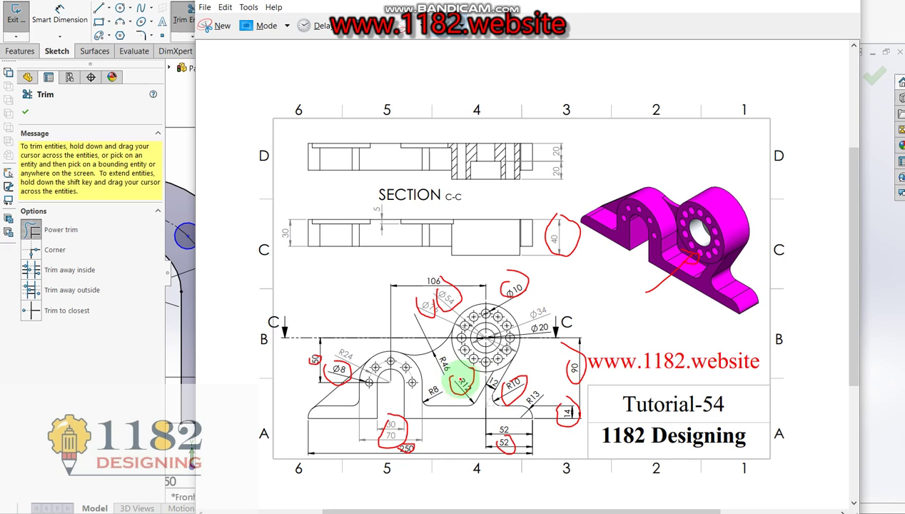
left_click(139, 392)
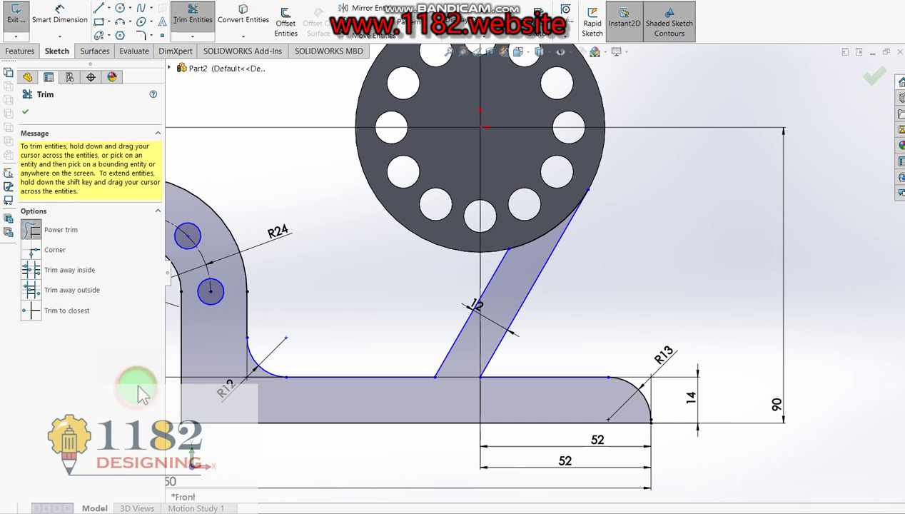
Step: Fillet the arm's left base corner at R12 and its right base corner at R10
left_click(142, 35)
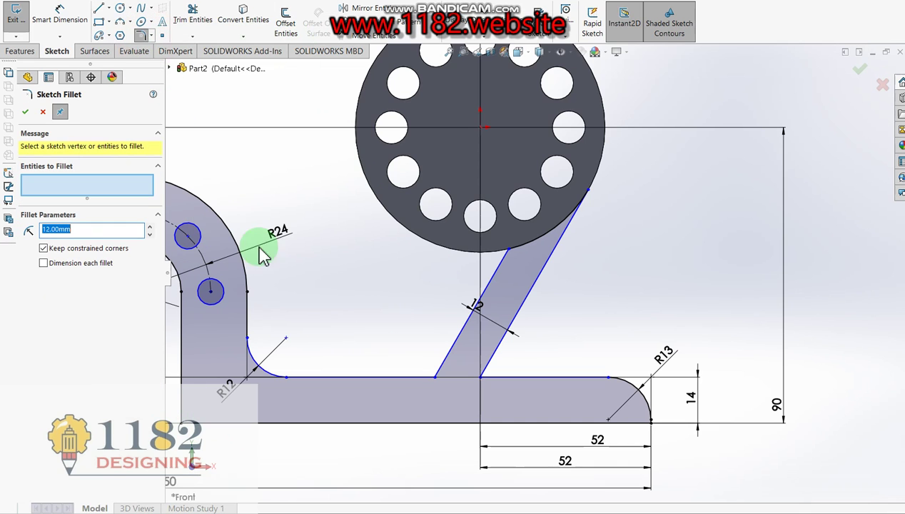
left_click(448, 357)
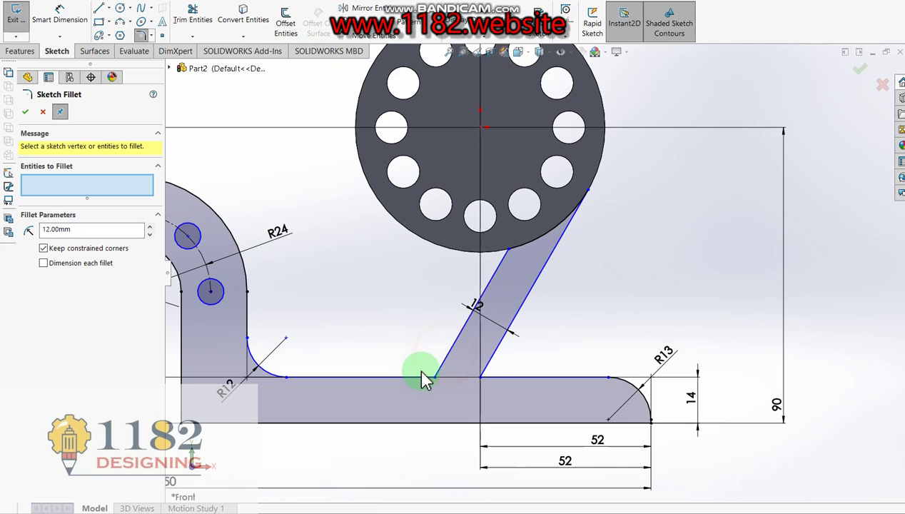
left_click(441, 372)
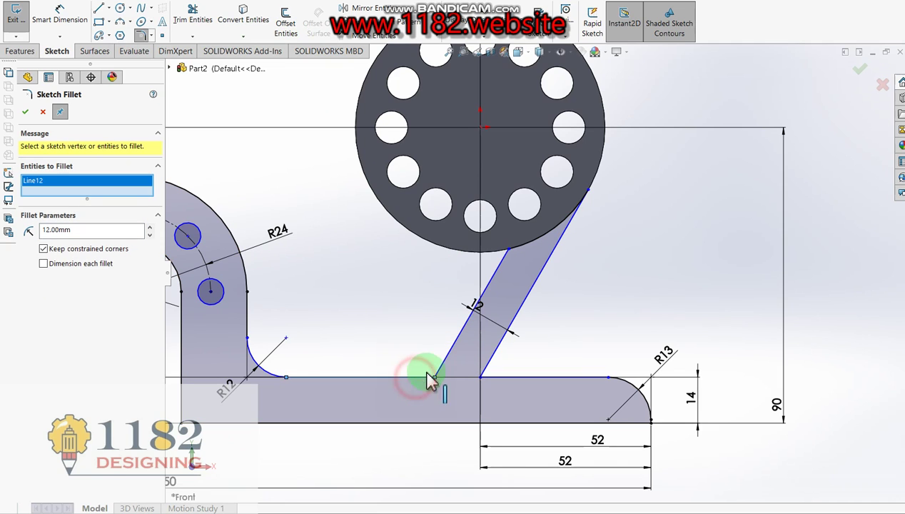
left_click(25, 112)
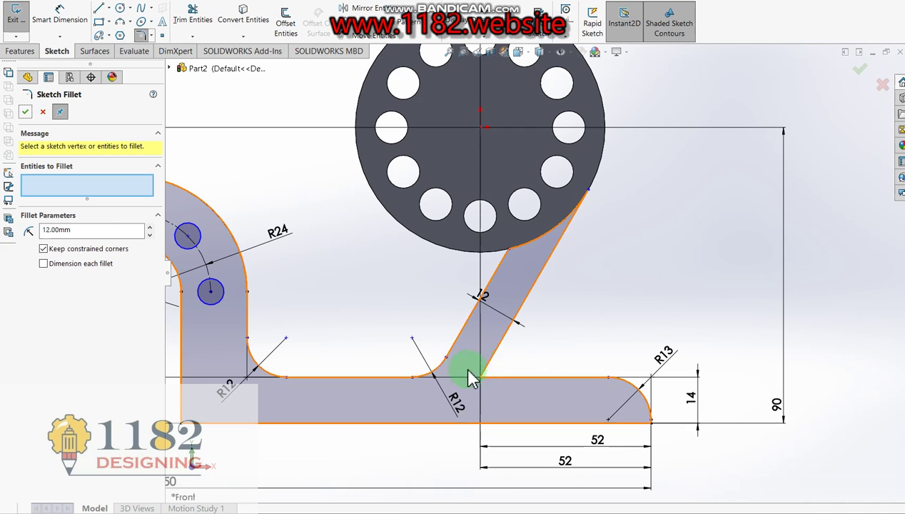
left_click(116, 230)
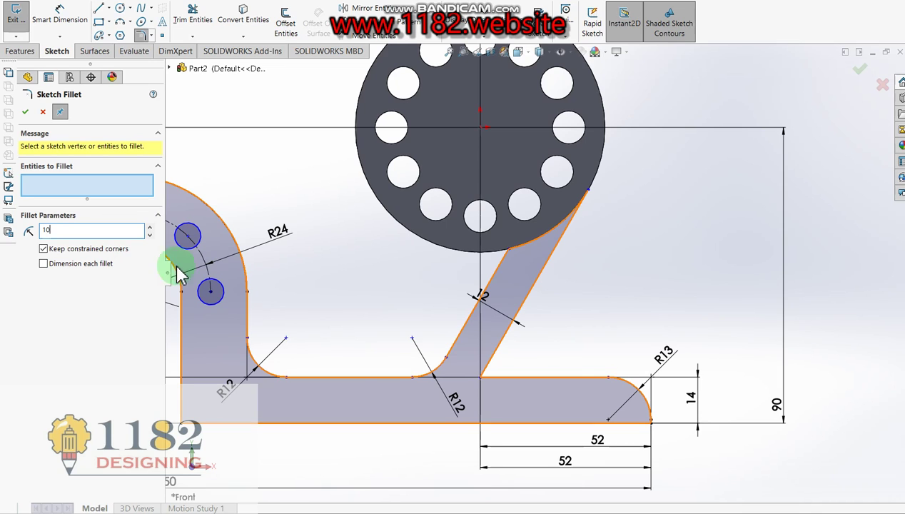
left_click(493, 355)
left_click(506, 385)
left_click(27, 115)
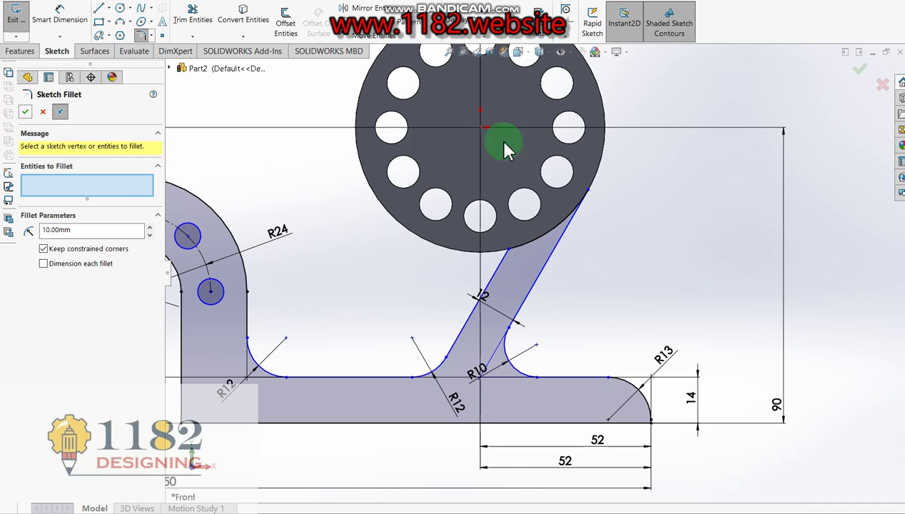
left_click(861, 74)
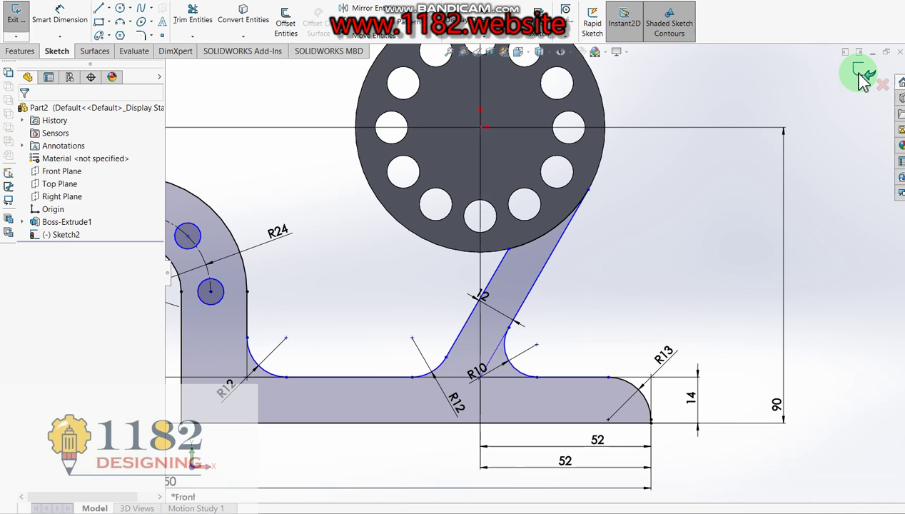
left_click(571, 260)
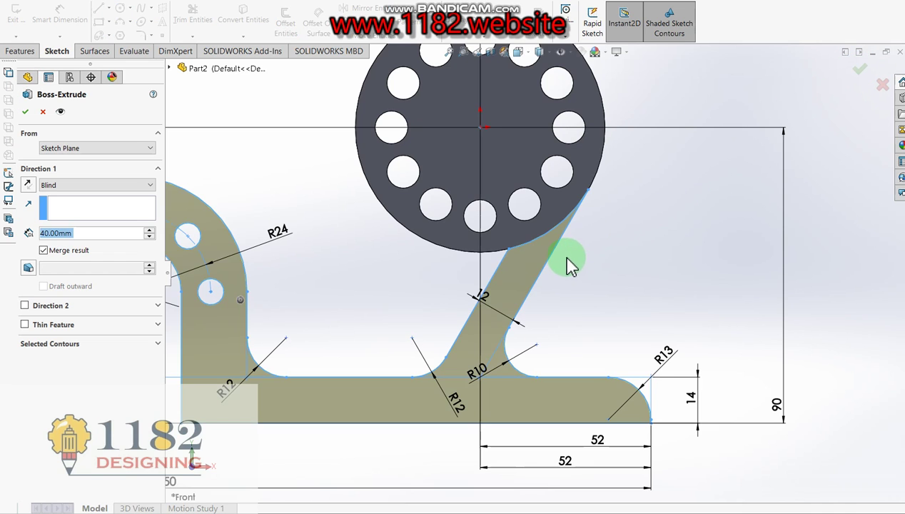
Step: Extrude the arm and hub profile with a 30 mm blind depth
scroll(537, 275, "up", 3)
scroll(529, 279, "up", 3)
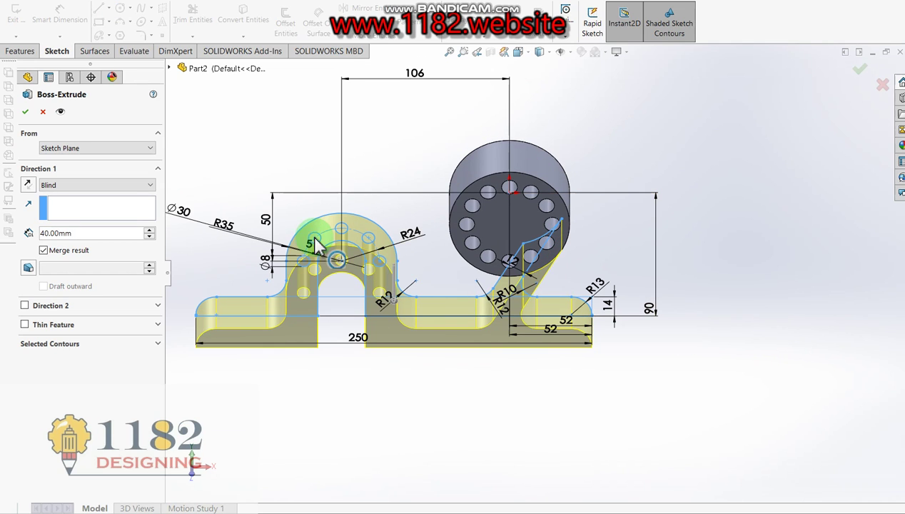
key("alt+Tab")
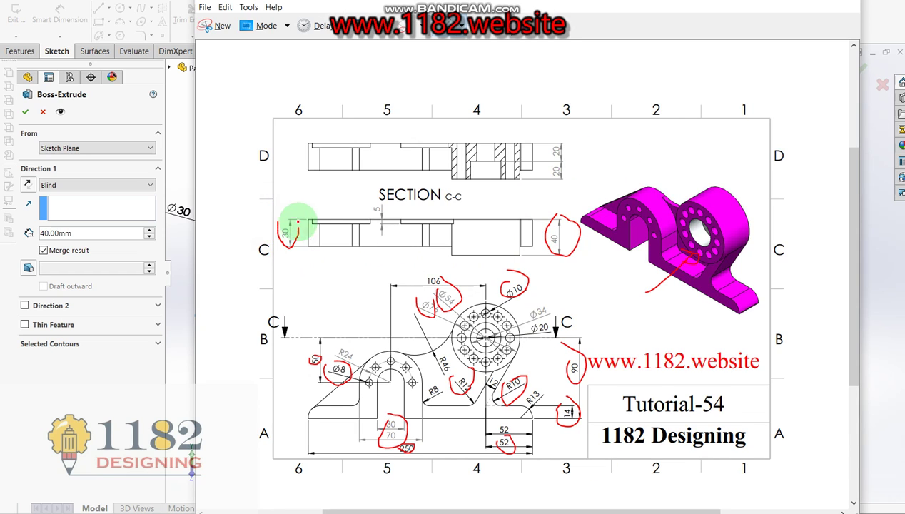
left_click(82, 354)
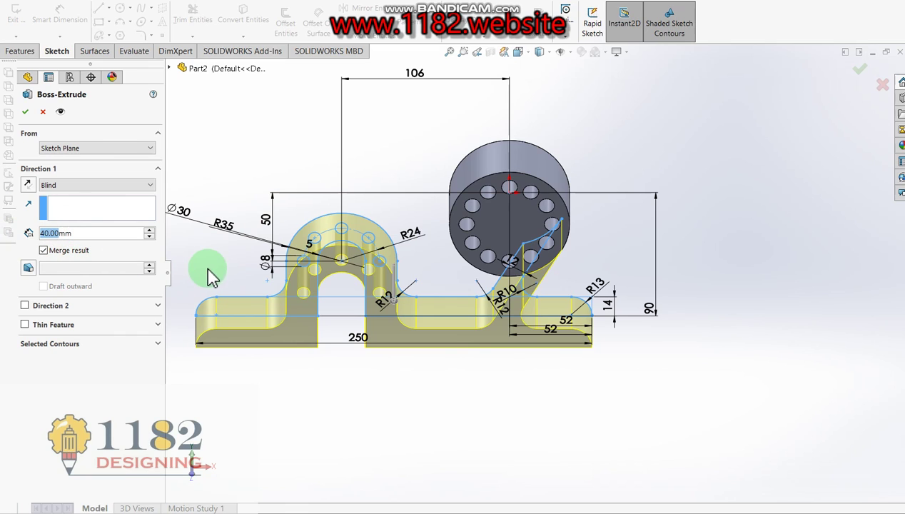
type("=")
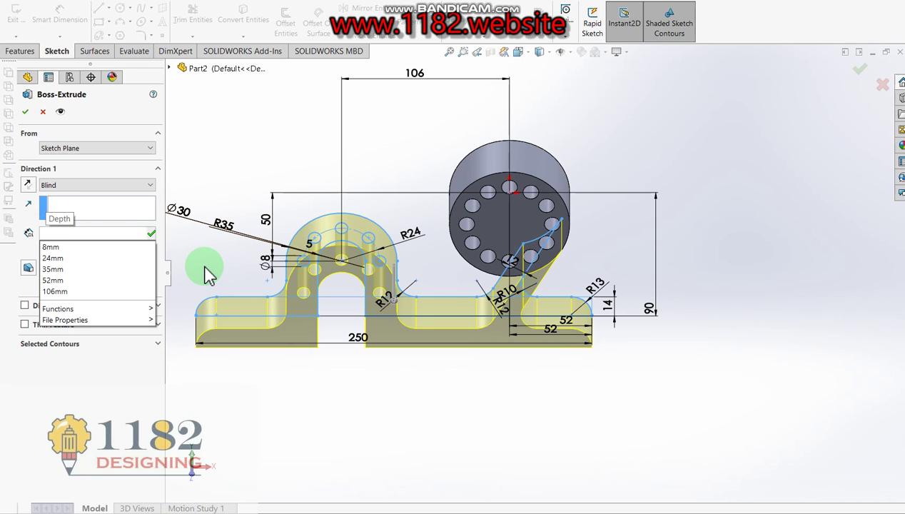
type("30")
key("Return")
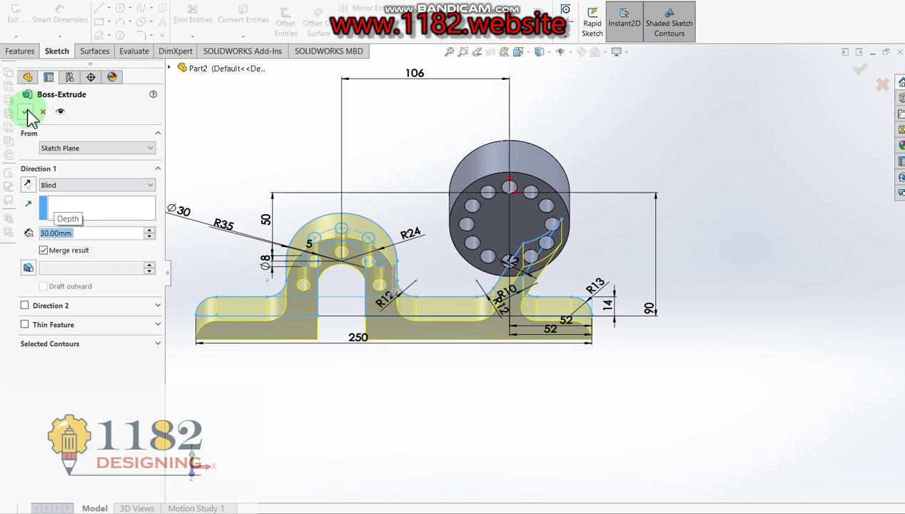
left_click(27, 113)
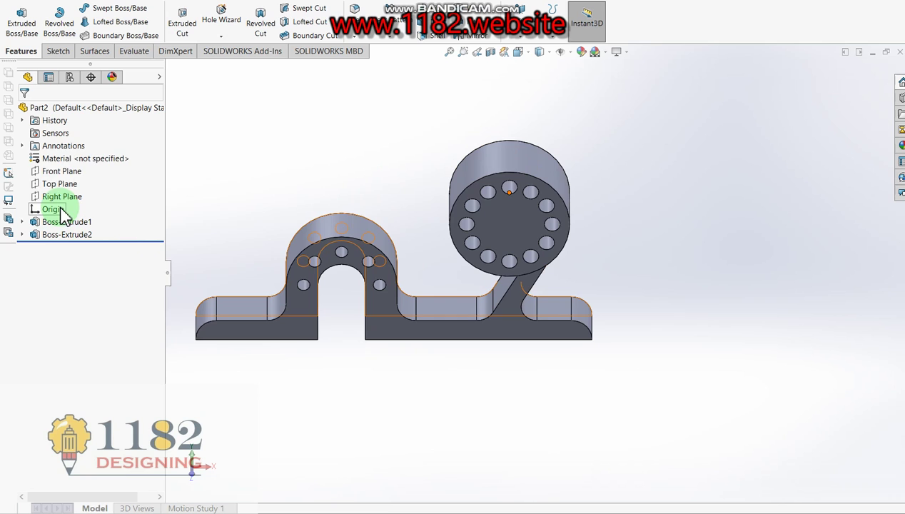
left_click(44, 168)
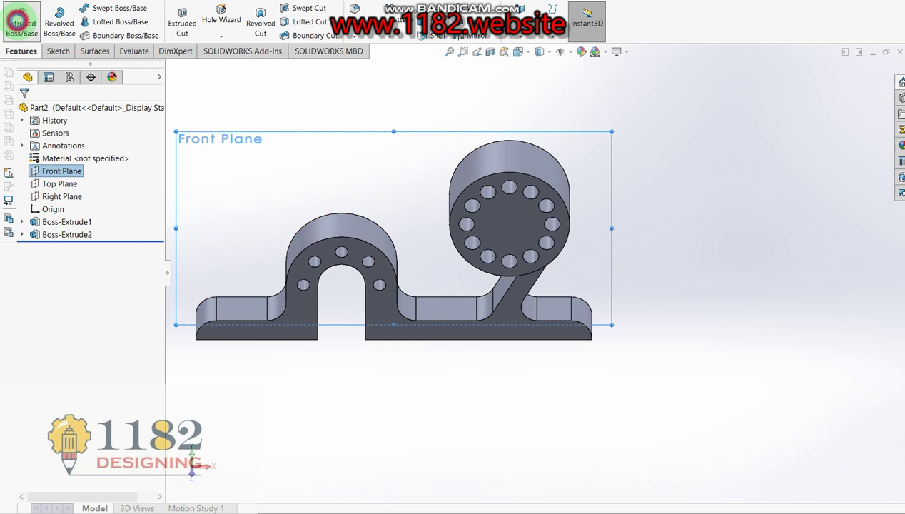
Step: Start a sketch on the Front Plane and draw a slanted line from left of the base to above the arch
left_click(18, 26)
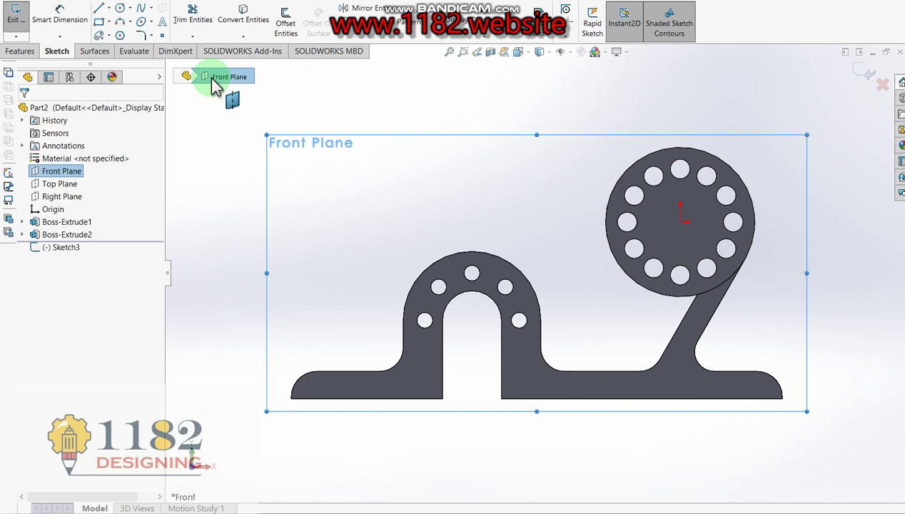
left_click(396, 78)
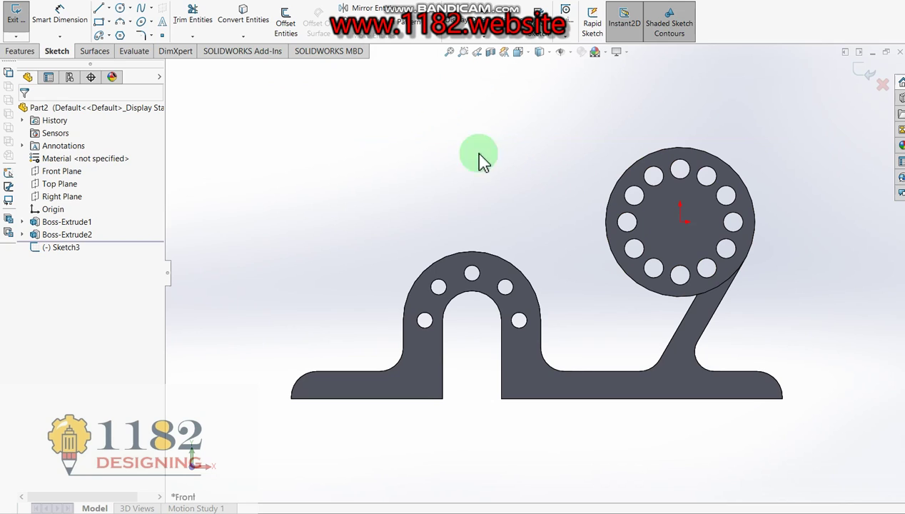
left_click(98, 8)
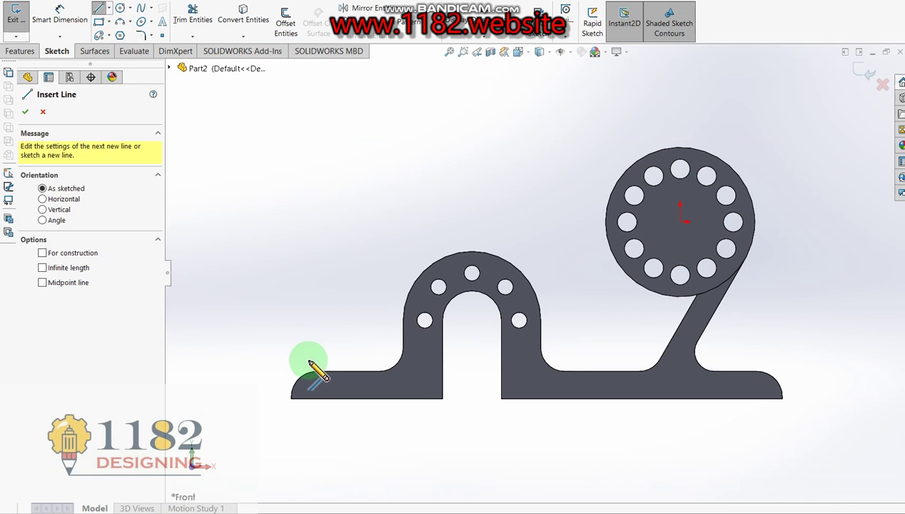
left_click(271, 390)
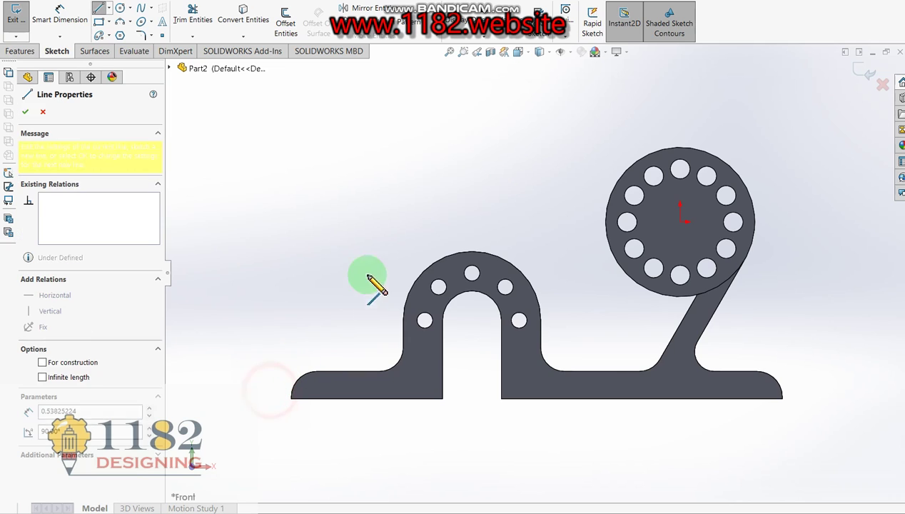
left_click(458, 205)
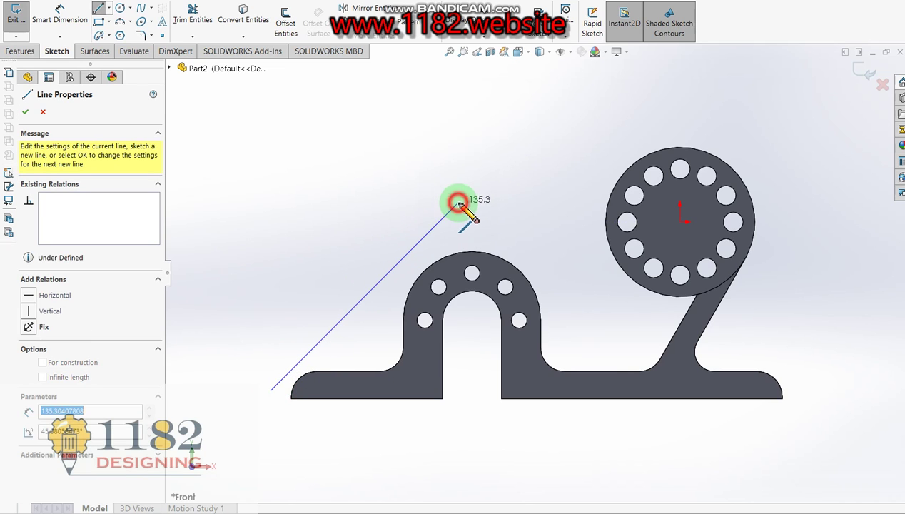
key("Escape")
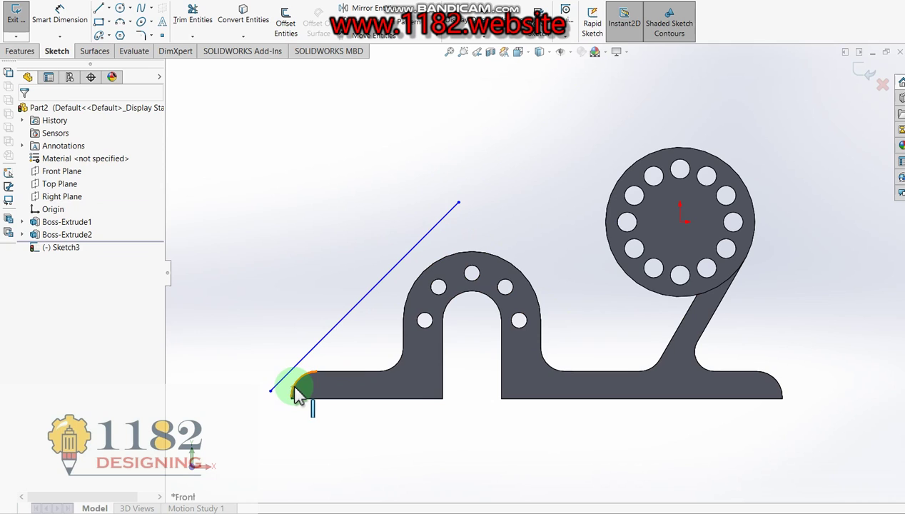
Step: Make the slanted line tangent to the base's lower-left rounded corner and the arch's top arc
left_click(298, 395)
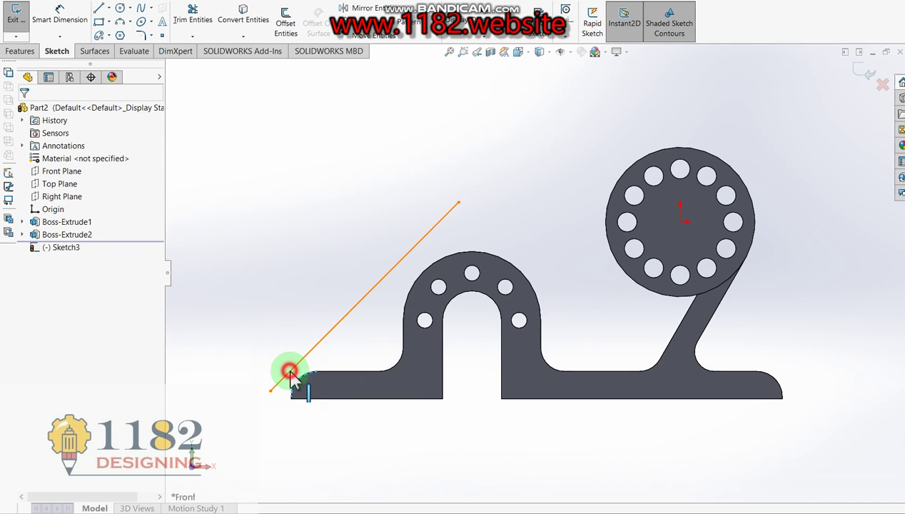
left_click(289, 372, "ctrl")
left_click(28, 299)
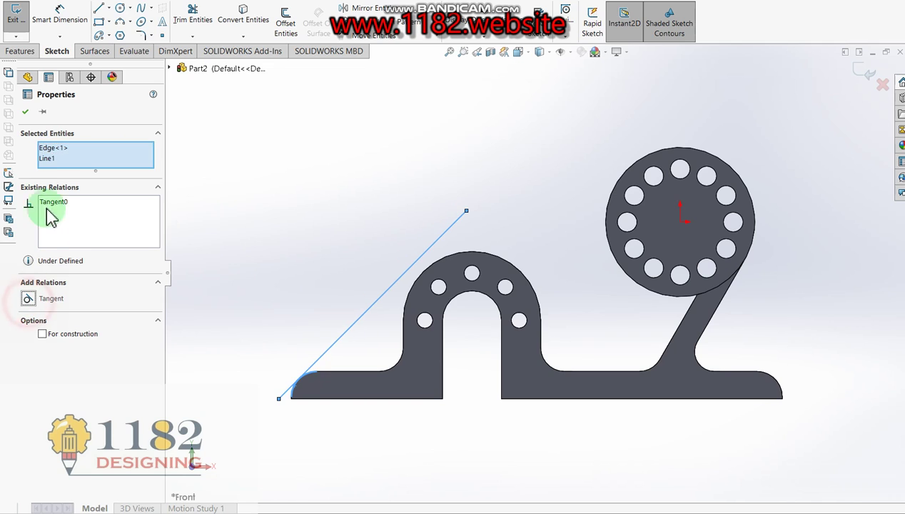
left_click(24, 111)
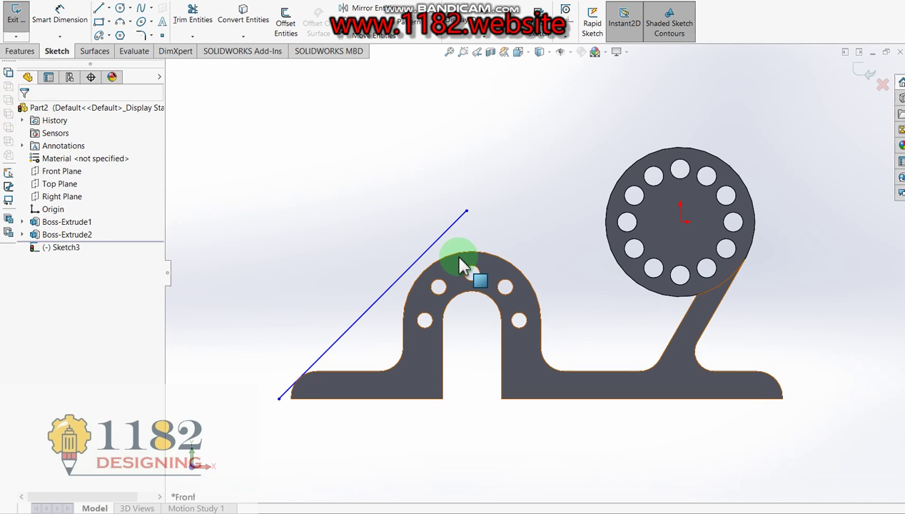
left_click(441, 252)
left_click(437, 243, "ctrl")
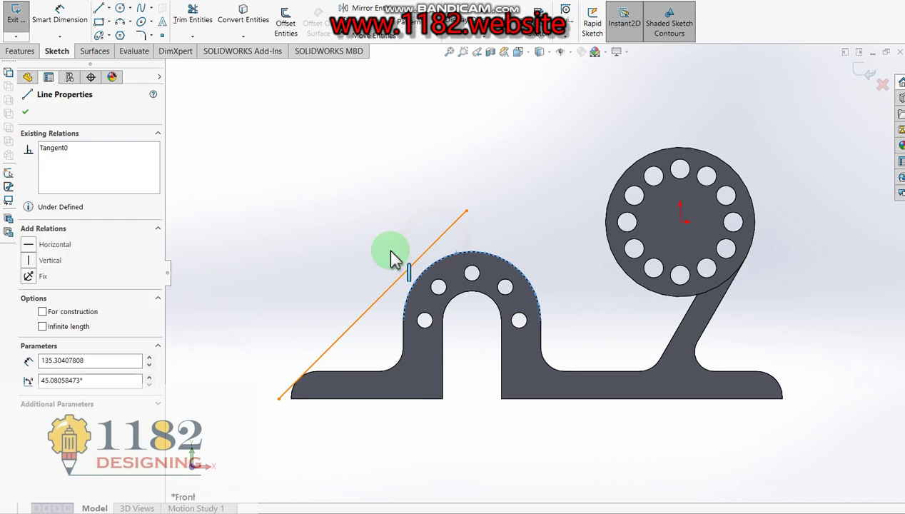
left_click(51, 300)
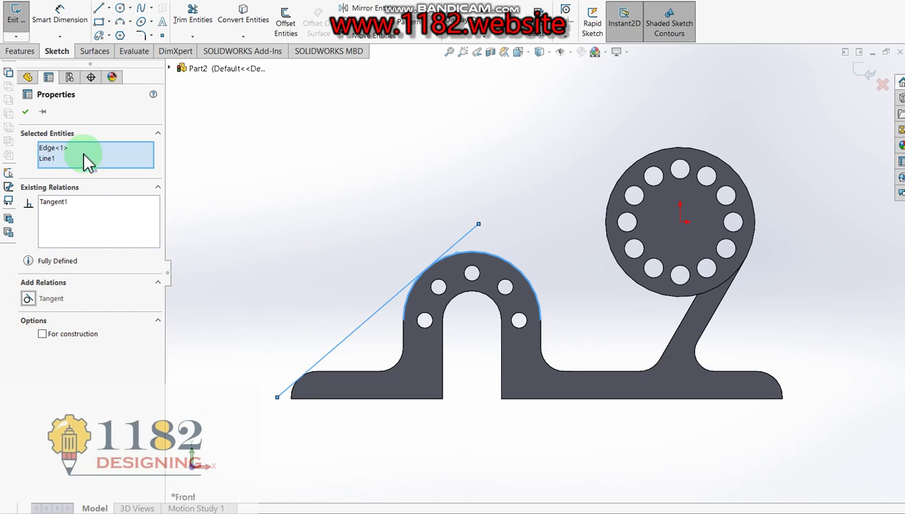
left_click(24, 113)
left_click(191, 16)
Step: Undo a stray trim and convert the part's front face outline into the sketch
left_click_drag(283, 378, 289, 405)
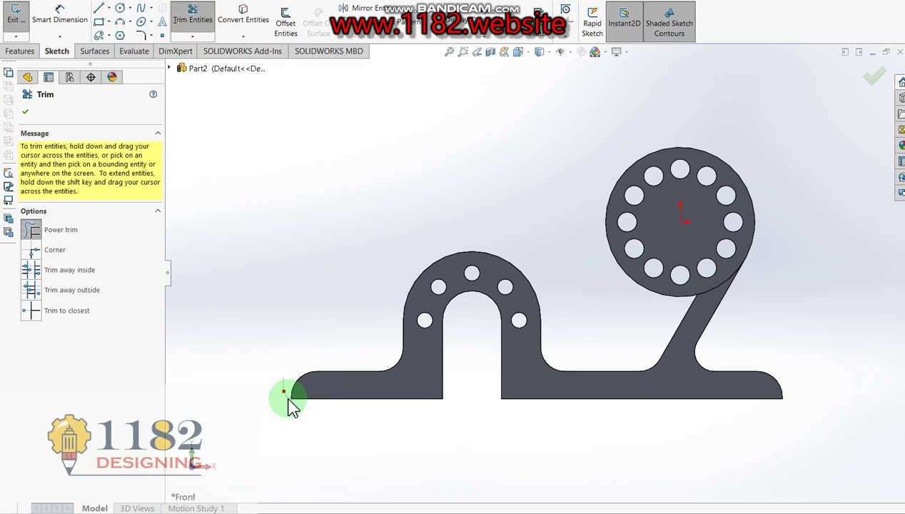
key("ctrl+z")
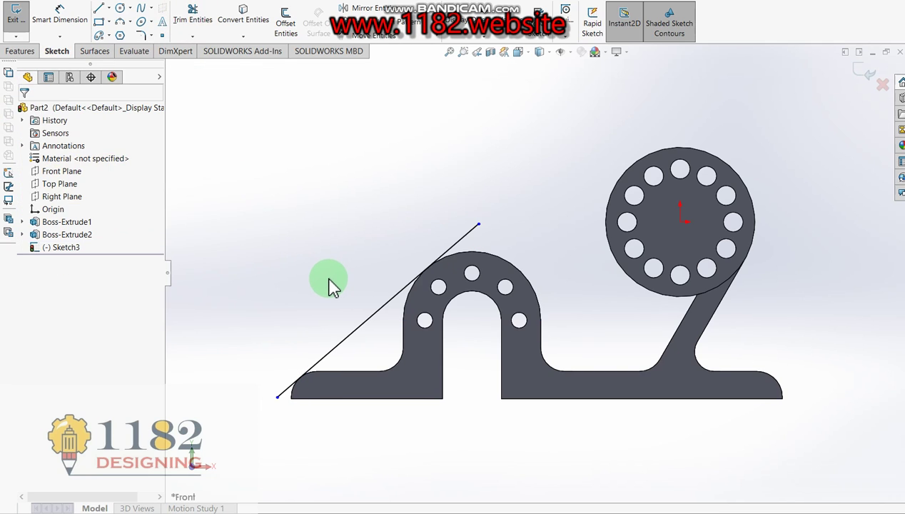
left_click(242, 19)
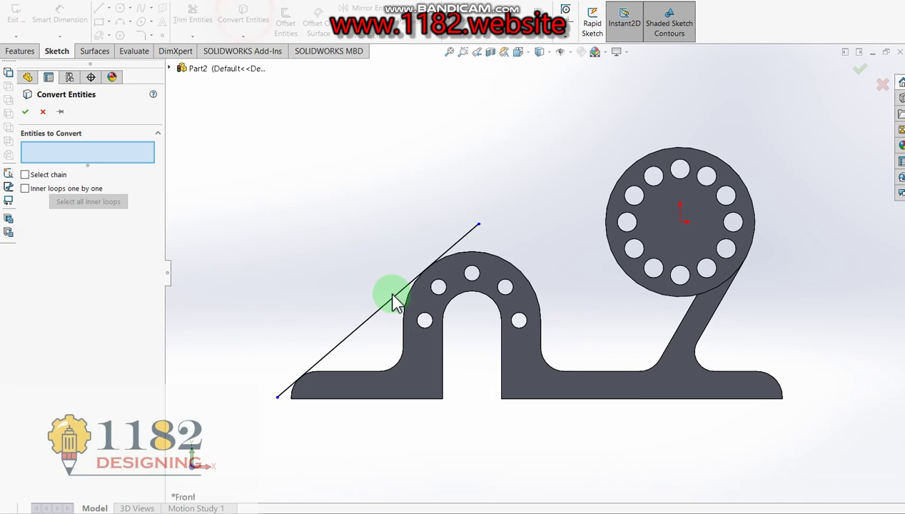
left_click(403, 381)
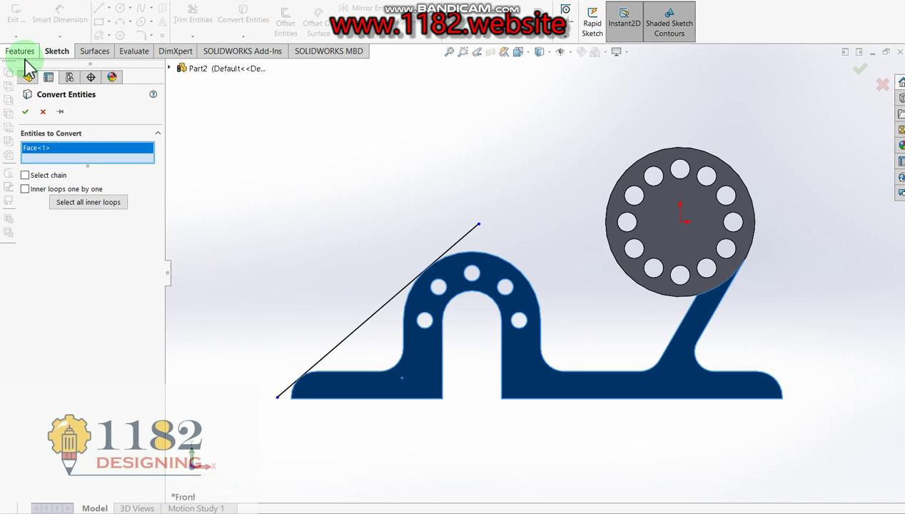
left_click(26, 112)
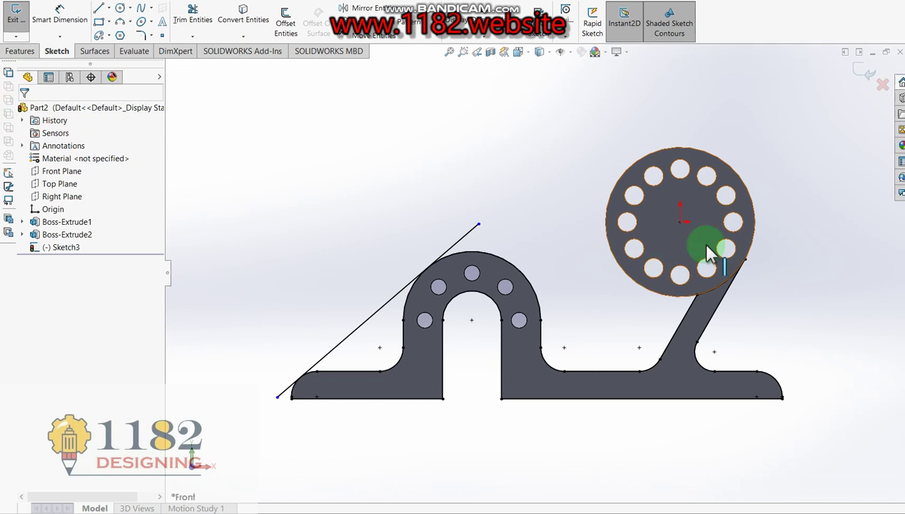
Step: Trim the slanted line's overhangs below the base and beyond the arch
left_click(191, 15)
mouse_move(277, 361)
left_mouse_down()
mouse_move(282, 390)
mouse_move(298, 398)
mouse_move(458, 402)
mouse_move(457, 343)
mouse_move(491, 298)
mouse_move(501, 374)
mouse_move(519, 411)
mouse_move(763, 416)
mouse_move(769, 366)
mouse_move(717, 383)
mouse_move(698, 332)
left_mouse_up()
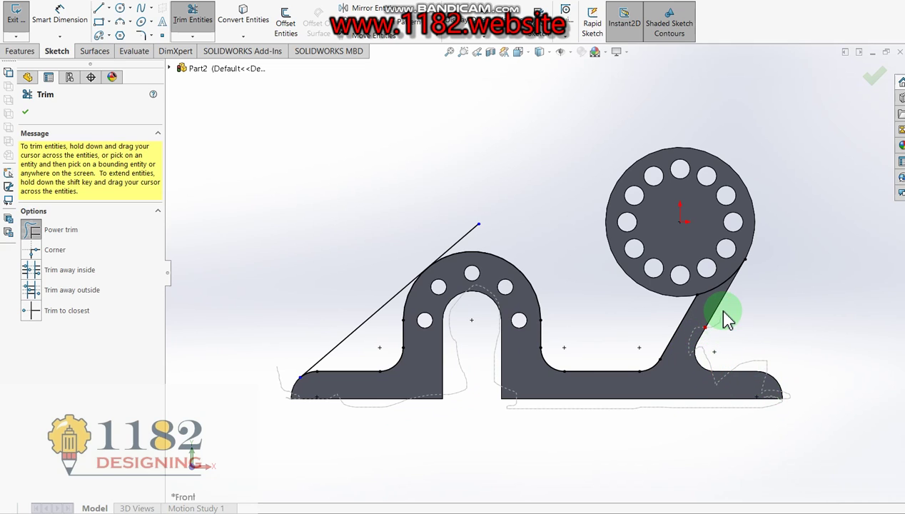
left_click_drag(726, 286, 730, 289)
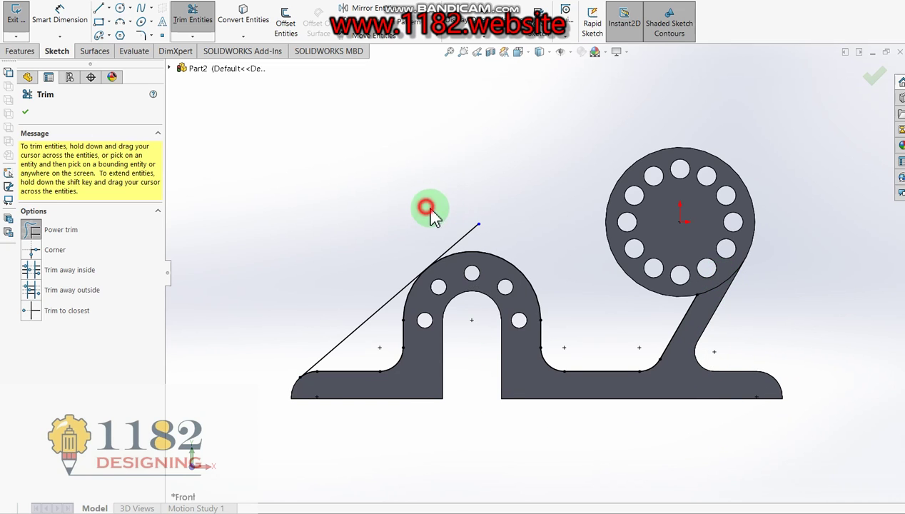
left_click_drag(427, 208, 462, 241)
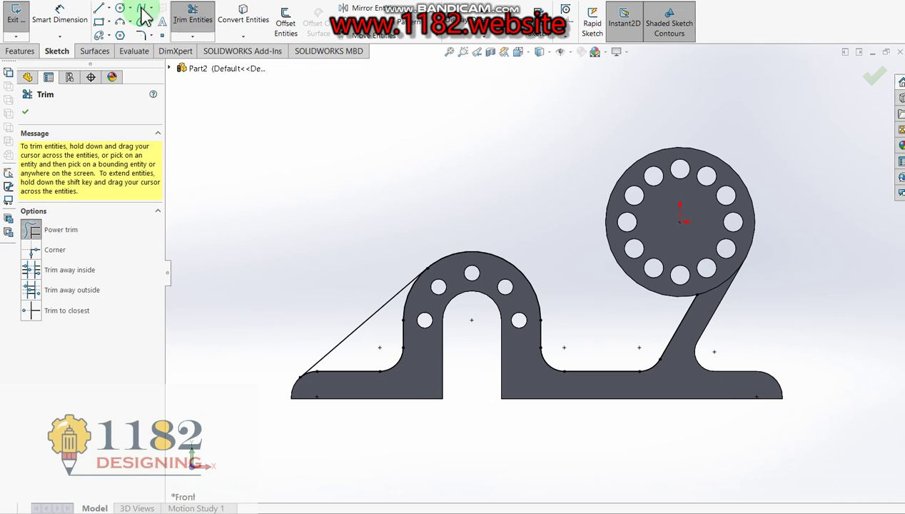
Step: Draw a three-point arc from the arch top to the hub circle
left_click(121, 22)
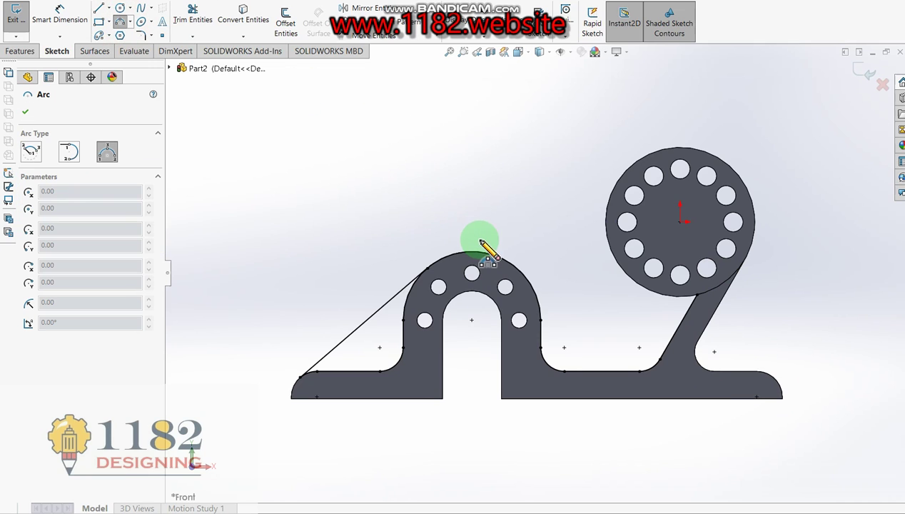
mouse_move(483, 254)
left_mouse_down()
mouse_move(648, 165)
mouse_move(582, 232)
left_mouse_up()
left_click(582, 232)
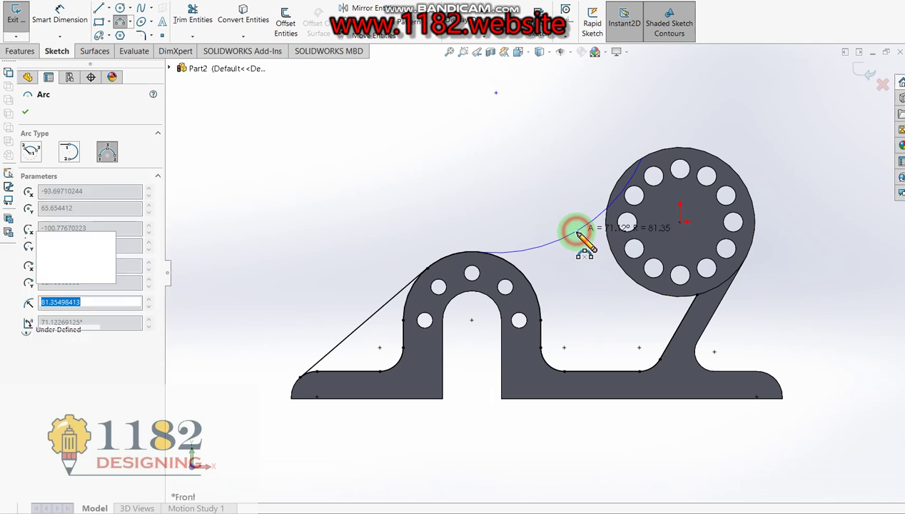
key("Escape")
Step: Make the connecting arc tangent to both the arch's top arc and the hub circle
left_click(501, 261)
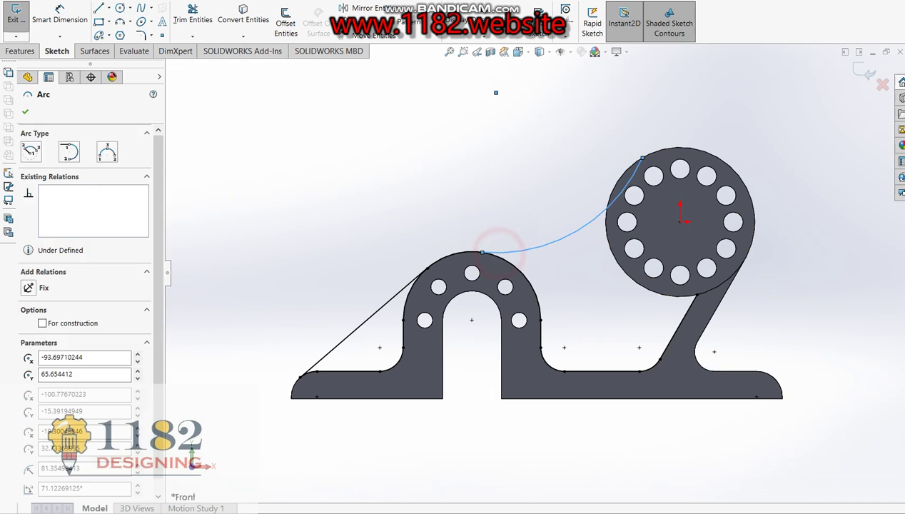
left_click(503, 260, "ctrl")
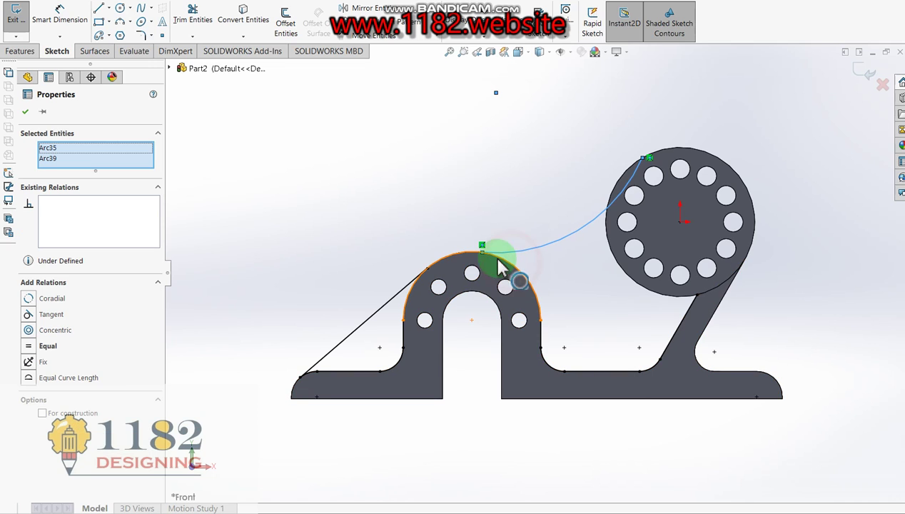
left_click(27, 316)
left_click(25, 112)
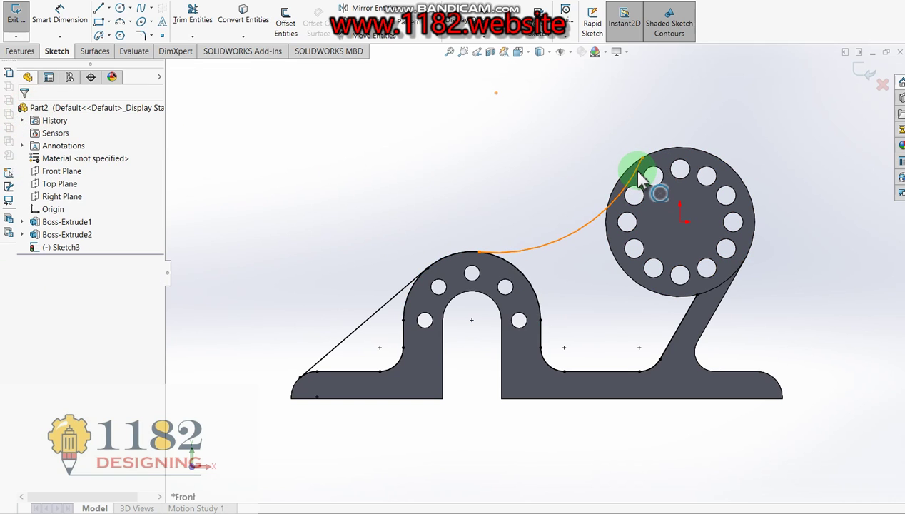
left_click(666, 152)
left_click(666, 152, "ctrl")
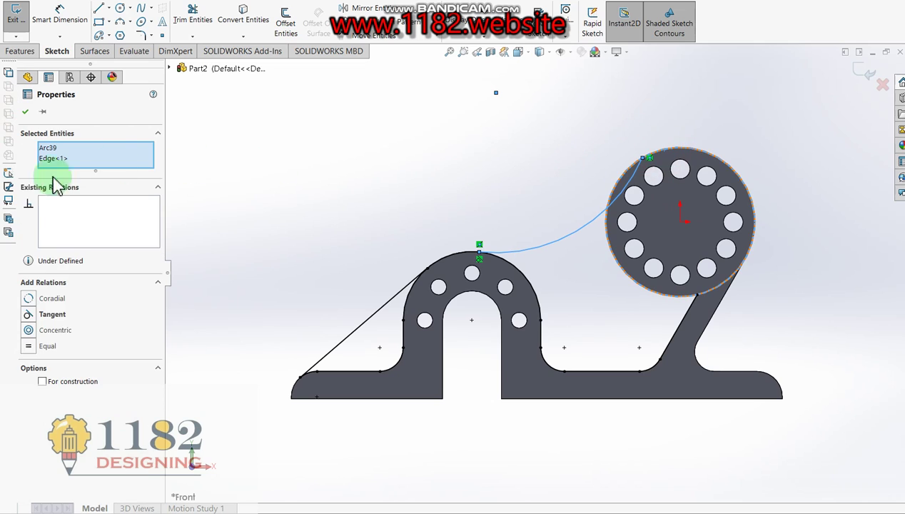
left_click(27, 315)
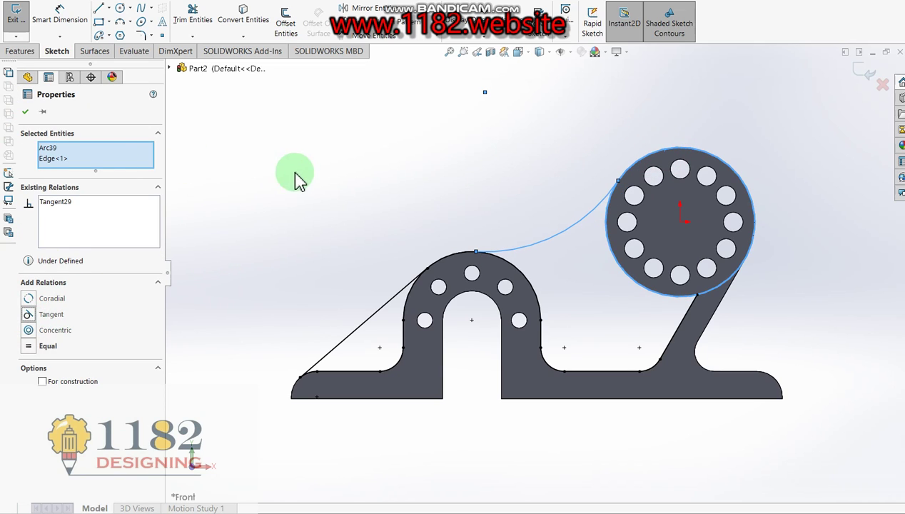
left_click(25, 112)
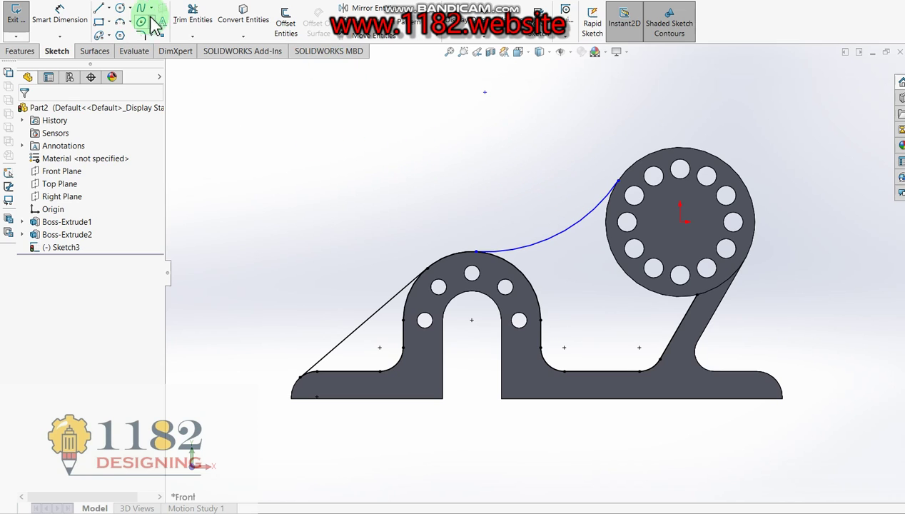
Step: Convert the hub's outer circle edge into sketch geometry
left_click(243, 15)
left_click(682, 150)
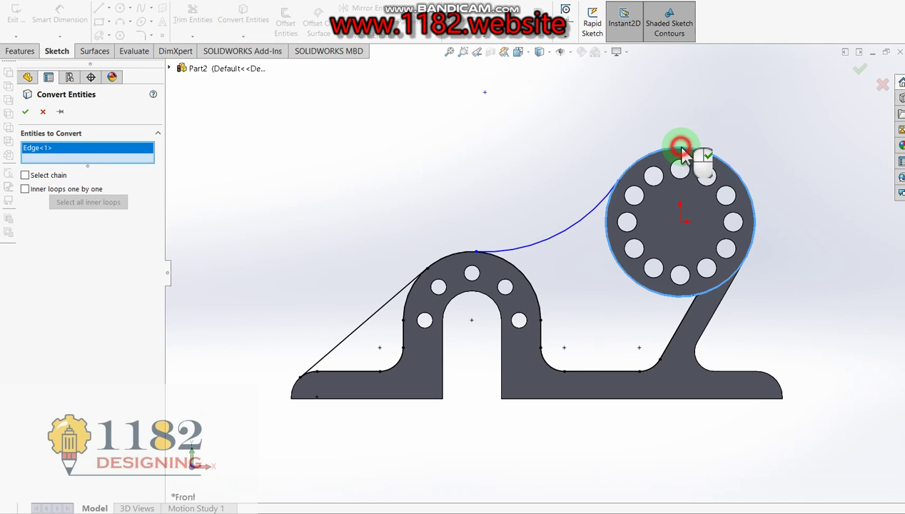
left_click(24, 114)
Step: Trim part of the converted hub circle outline
left_click(194, 14)
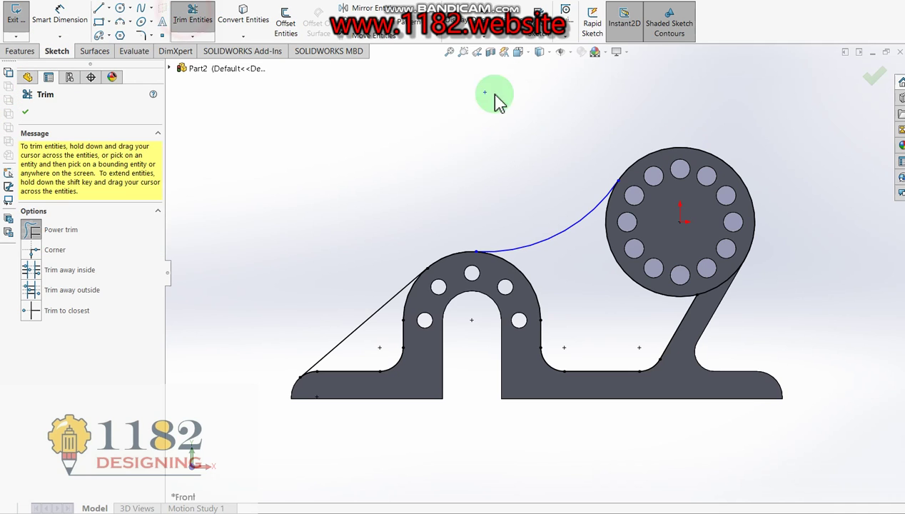
left_click_drag(674, 123, 732, 224)
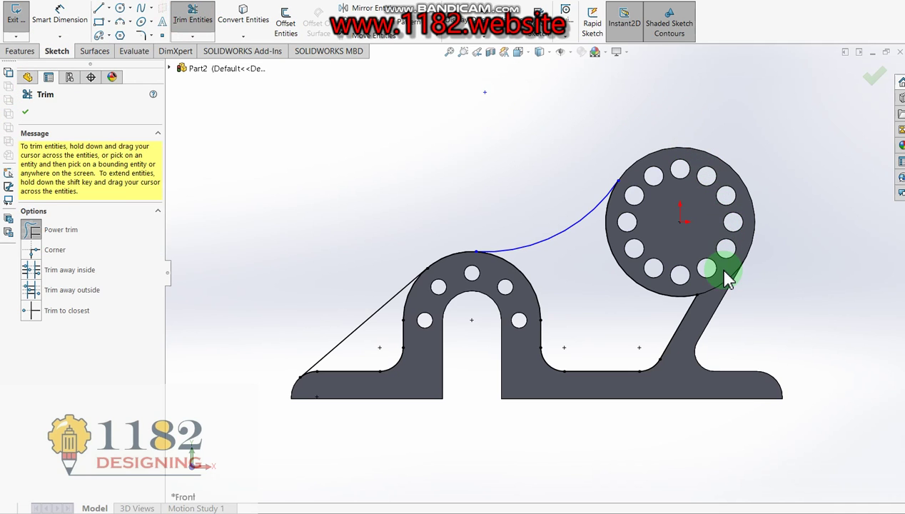
left_click_drag(723, 265, 742, 311)
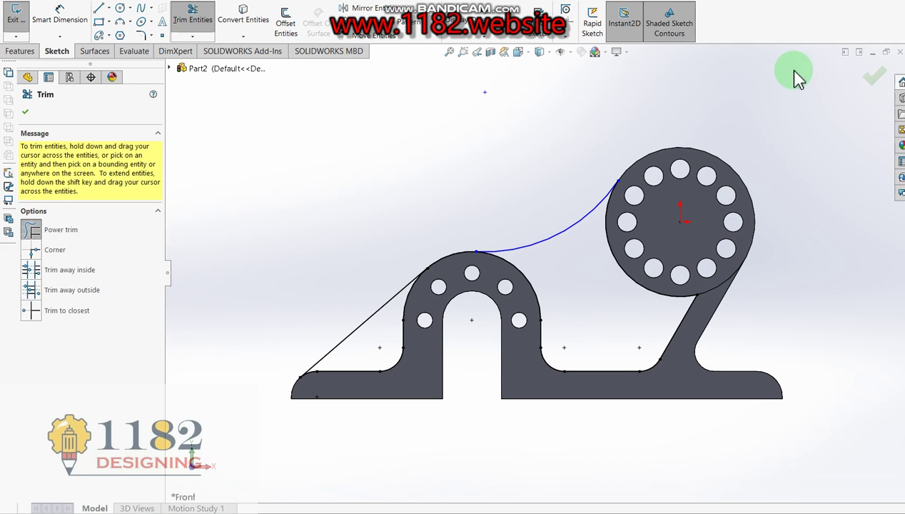
left_click(43, 18)
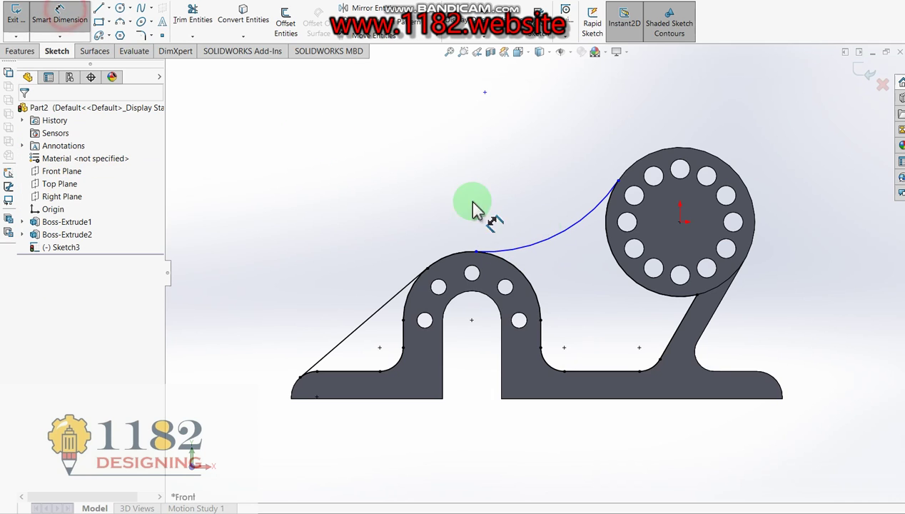
Step: Give the arc joining the arch to the hub a radius of R46
left_click(539, 246)
left_click(571, 285)
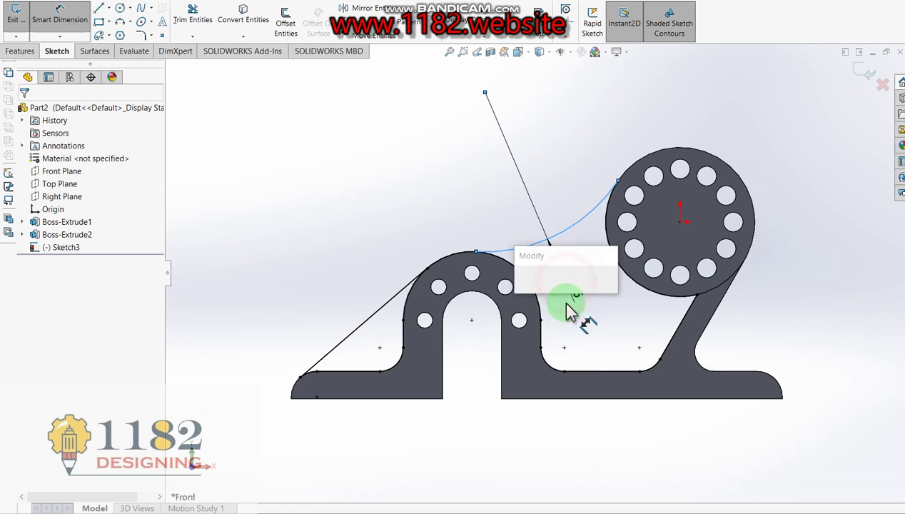
key("alt+Tab")
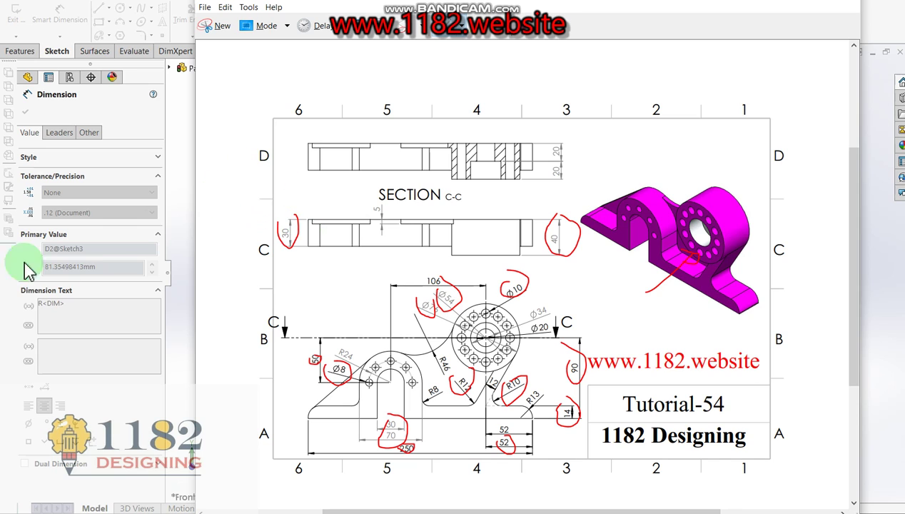
left_click(118, 419)
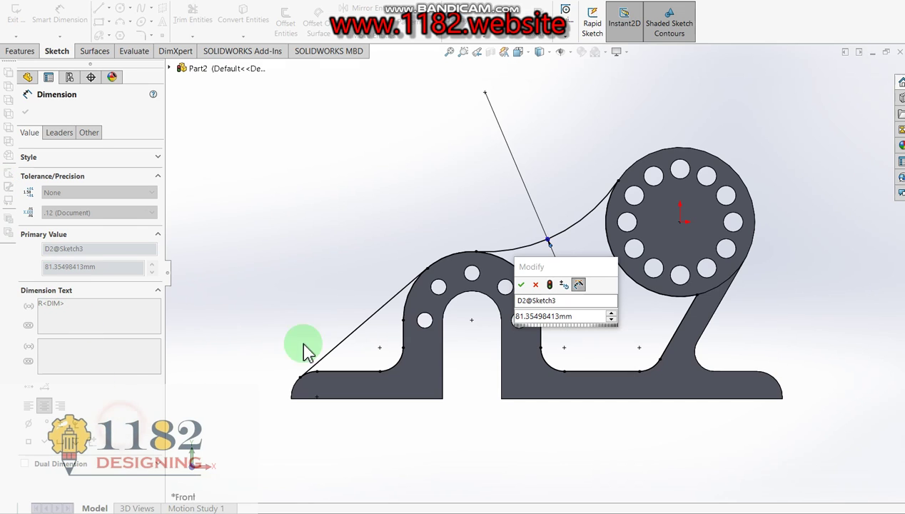
left_click(582, 317)
type("46")
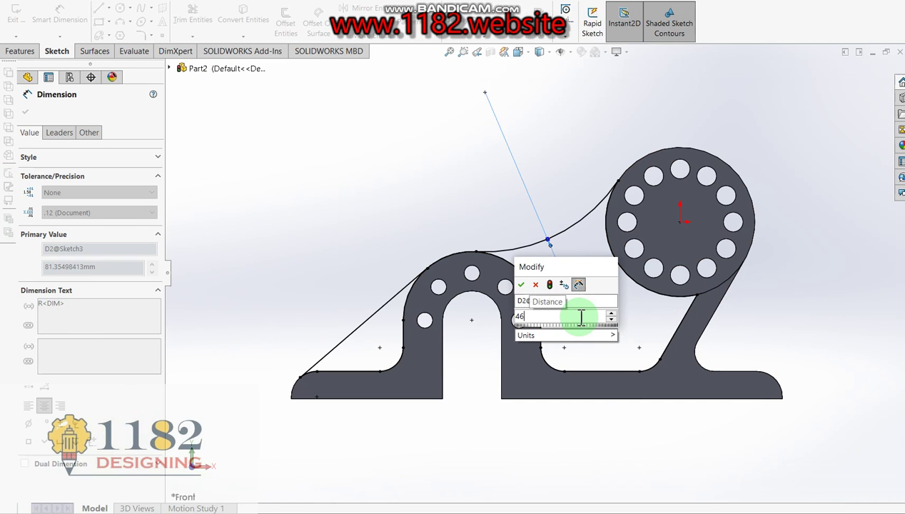
key("Return")
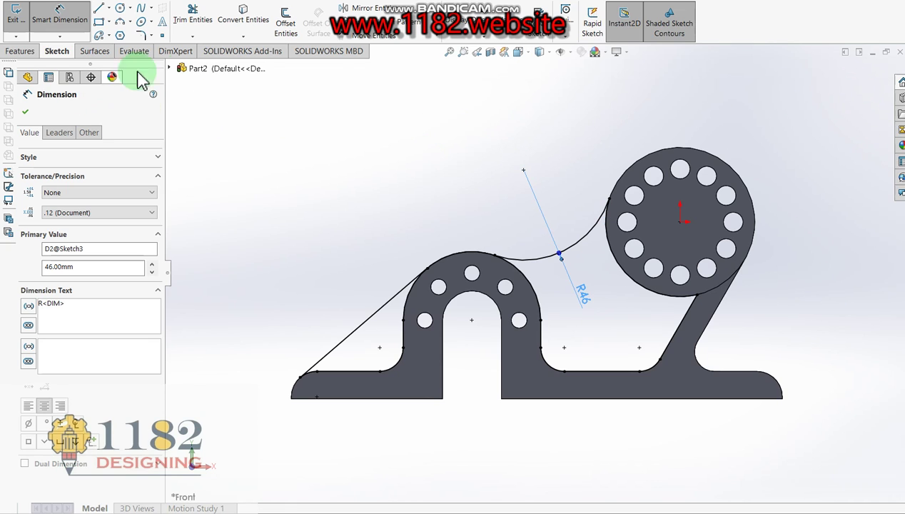
left_click(207, 130)
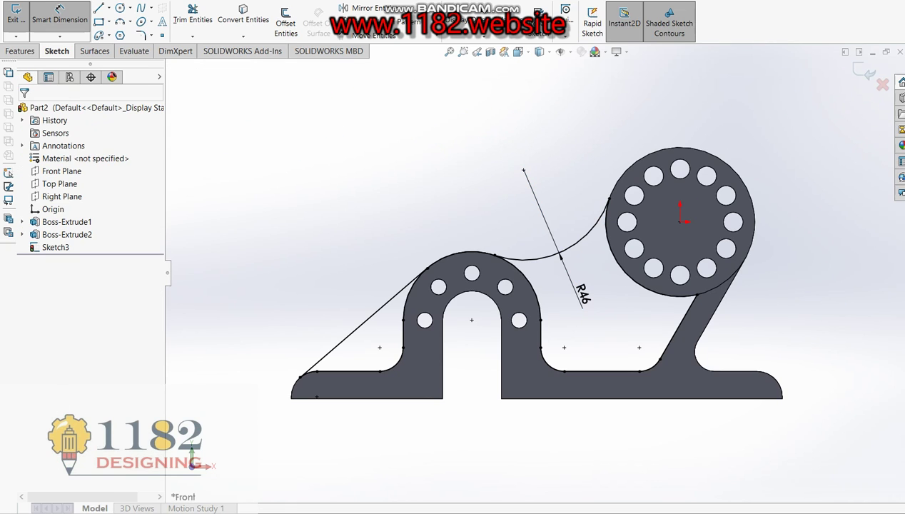
left_click(861, 76)
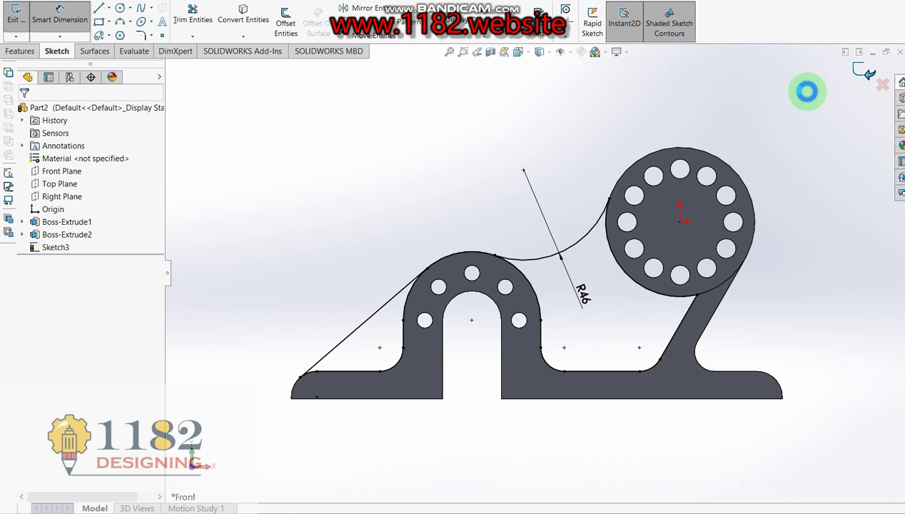
Step: Extrude the middle arm and left triangular regions Blind 5 mm as Boss-Extrude3
left_click(580, 301)
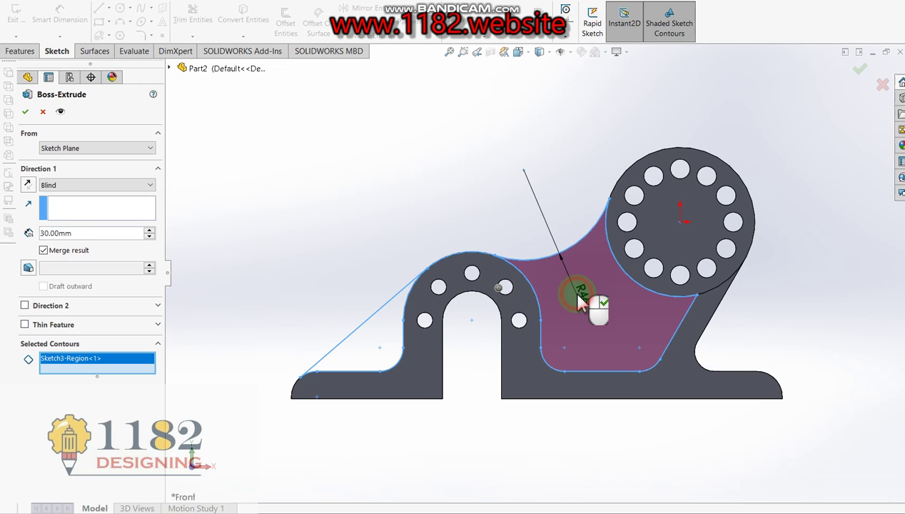
left_click(361, 355)
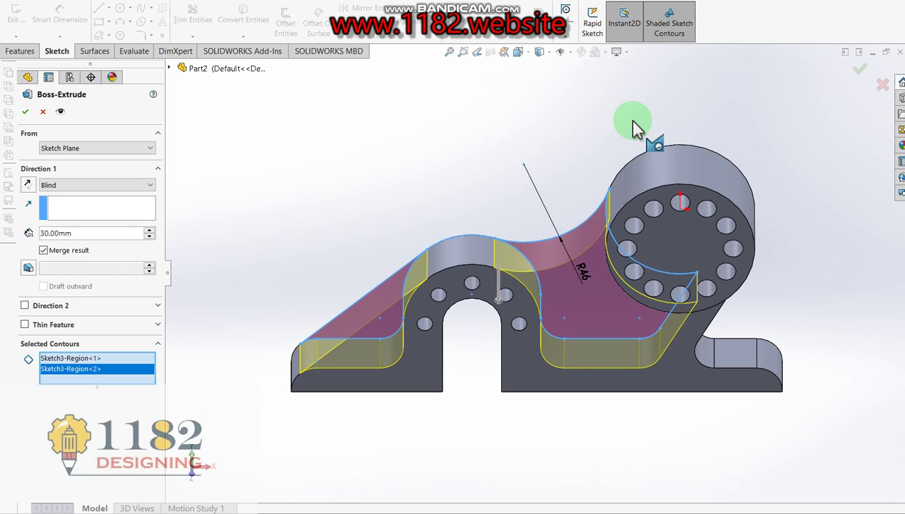
left_click(101, 185)
left_click(245, 200)
double_click(111, 229)
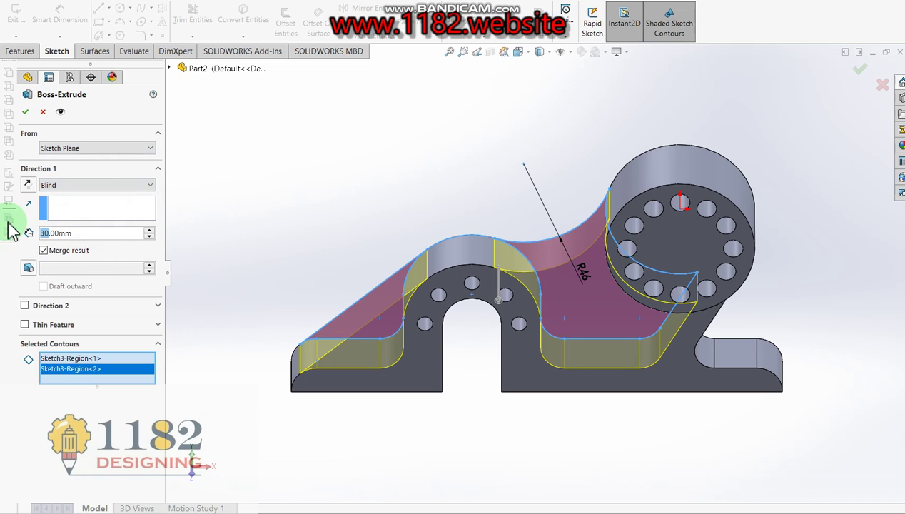
left_click_drag(81, 234, 24, 232)
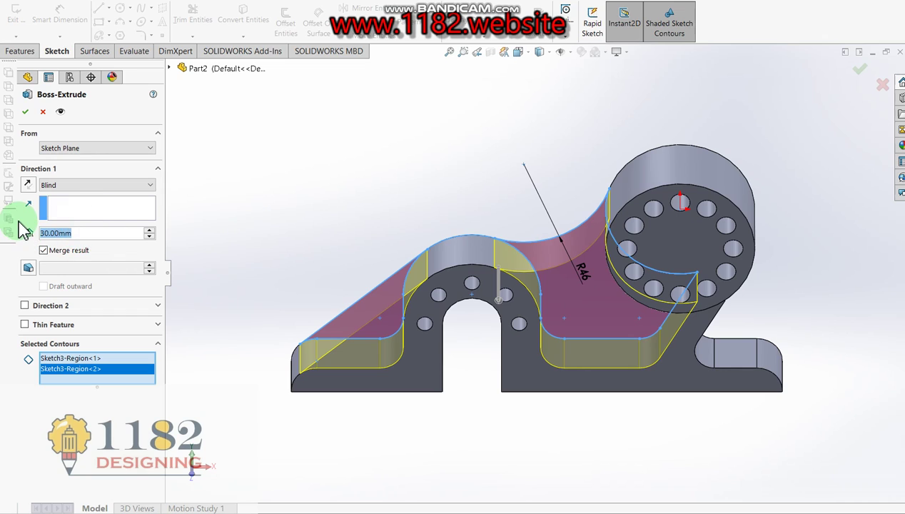
type("5")
key("Return")
left_click(25, 112)
left_click(429, 165)
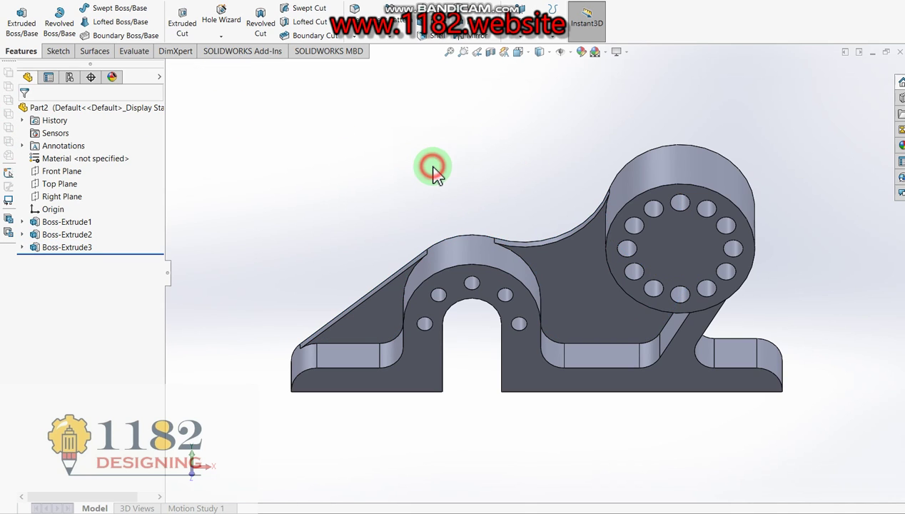
Step: Start a cut sketch on the hub's front face with a circle at the hub origin
left_click(687, 255)
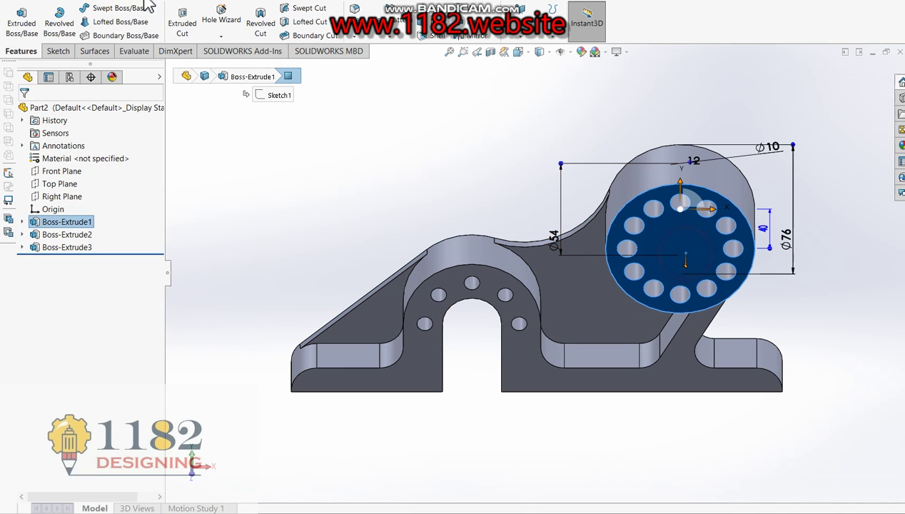
left_click(183, 21)
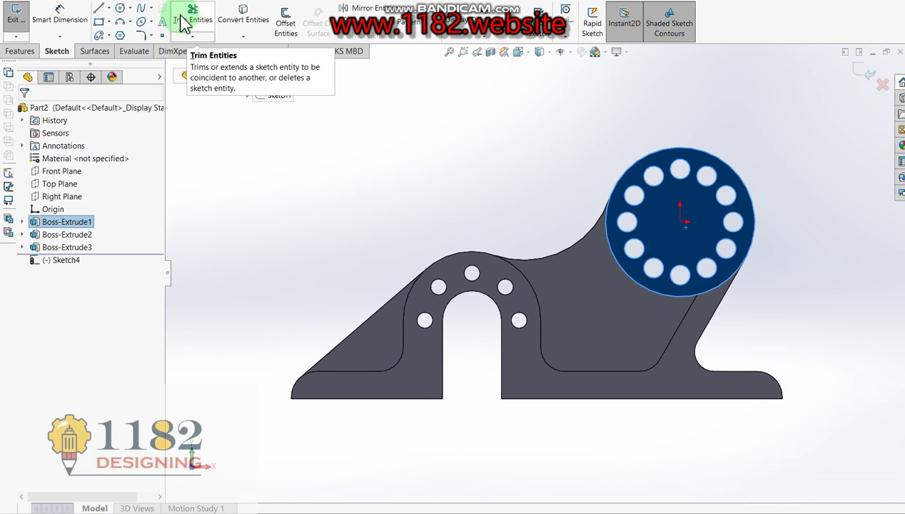
left_click(479, 136)
left_click(120, 10)
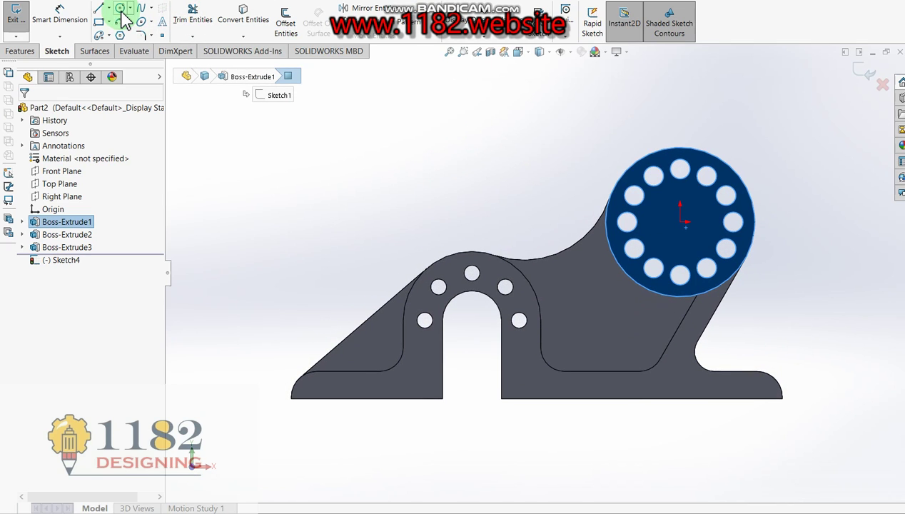
left_click(681, 223)
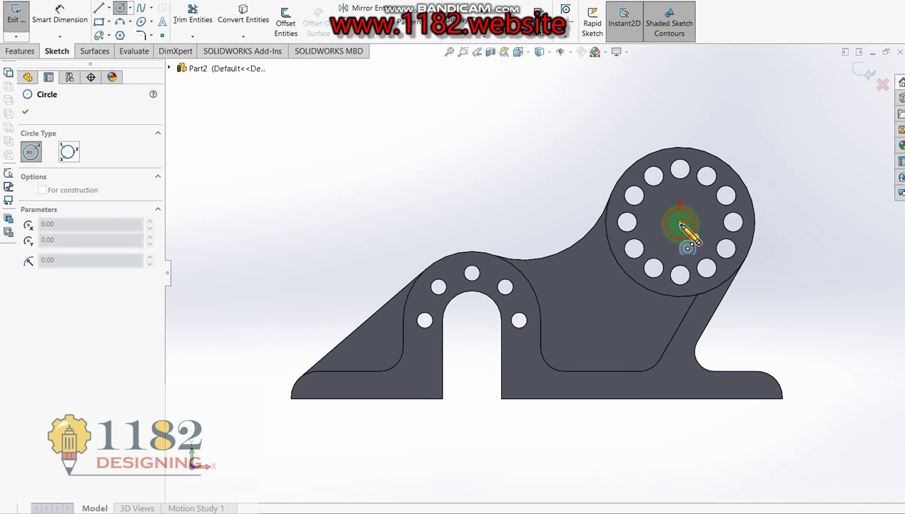
left_click(699, 240)
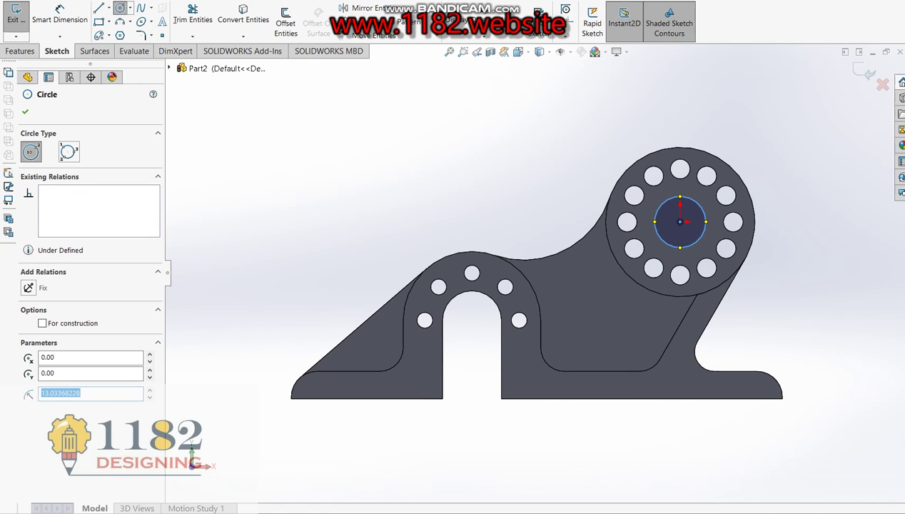
Step: Dimension the hub-centre circle to a Ø20 diameter
key("alt+Tab")
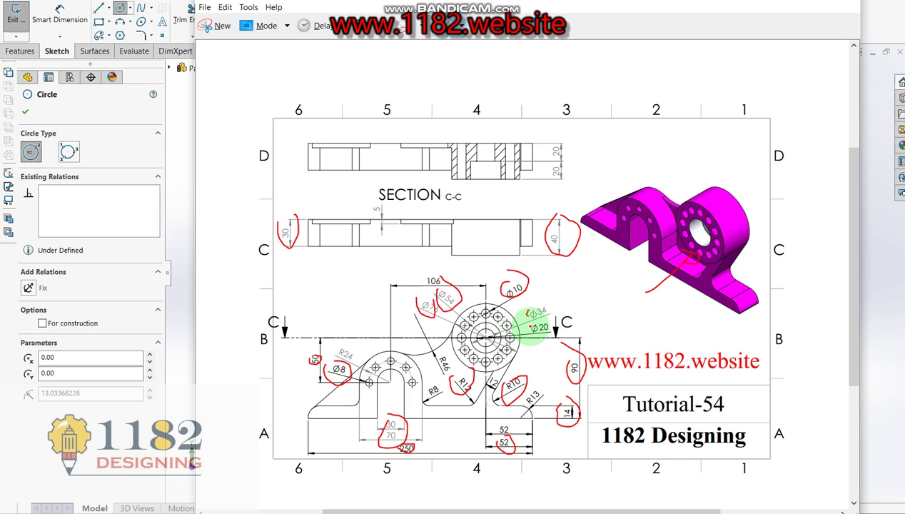
left_click(145, 113)
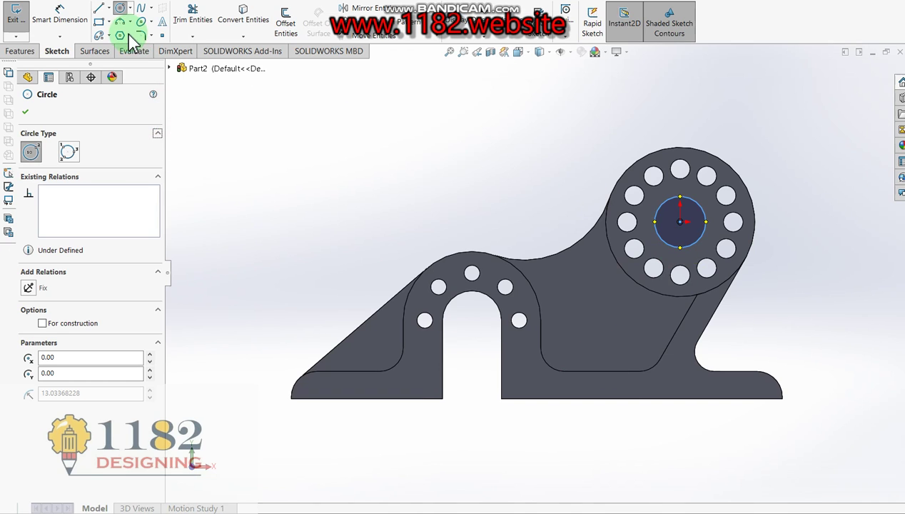
left_click(59, 15)
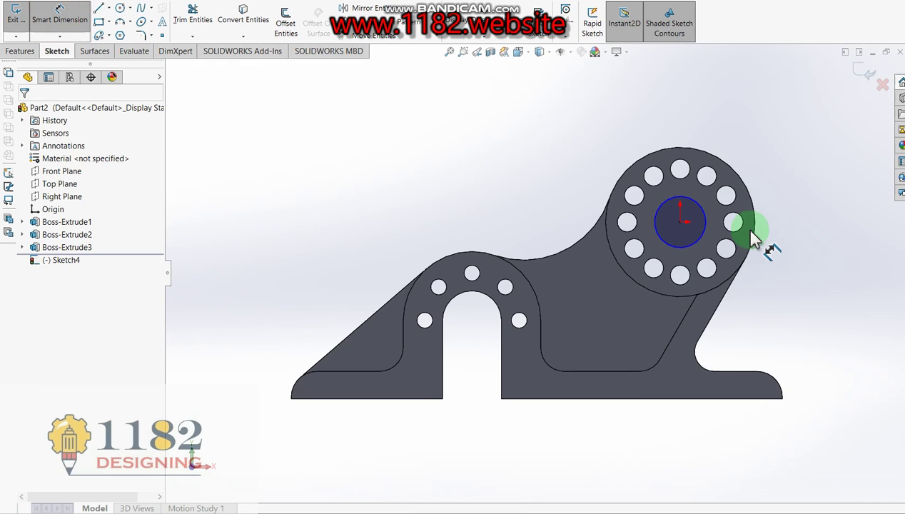
left_click(691, 241)
left_click(792, 240)
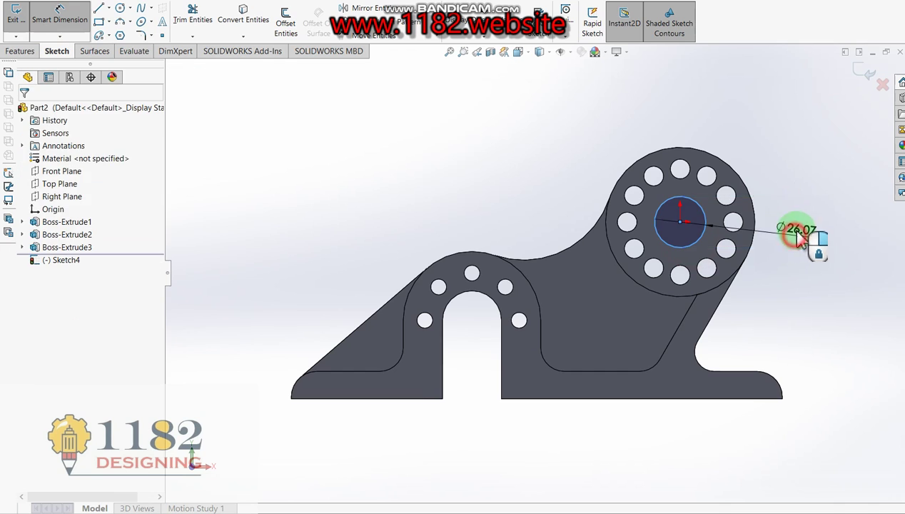
type("20")
key("Return")
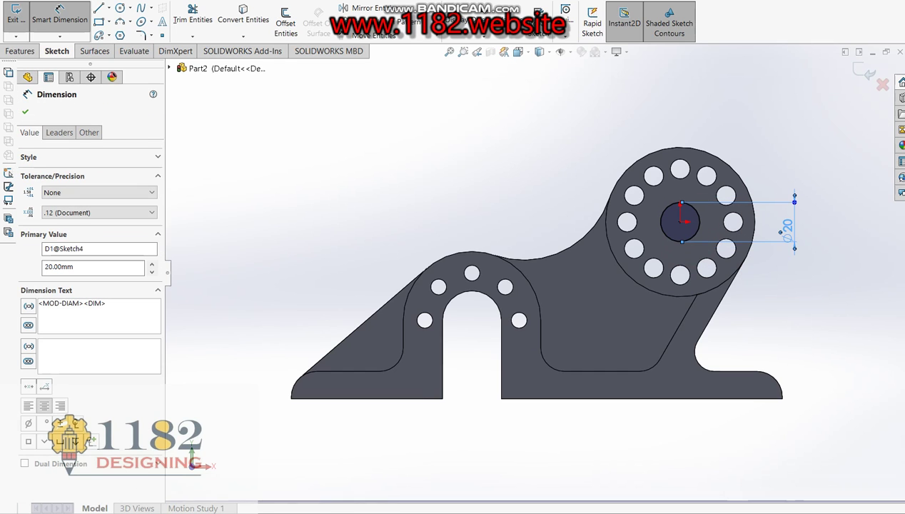
left_click(860, 72)
key("c")
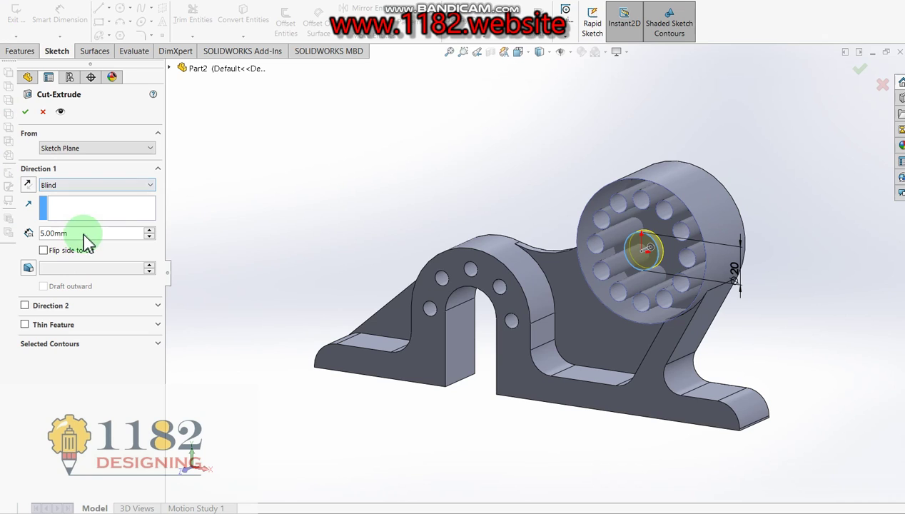
Step: Set the cut depth and create Cut-Extrude1, boring the Ø20 hole through the hub
left_click_drag(85, 234, 7, 218)
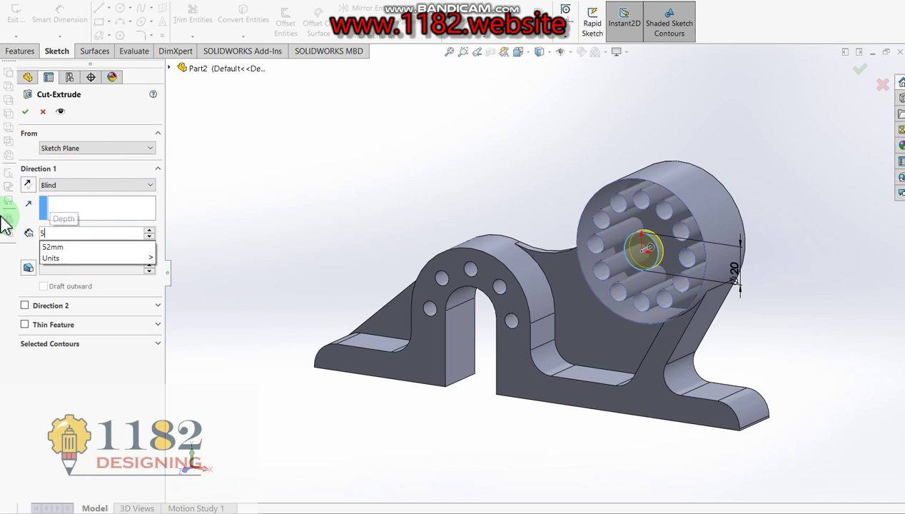
left_click(78, 233)
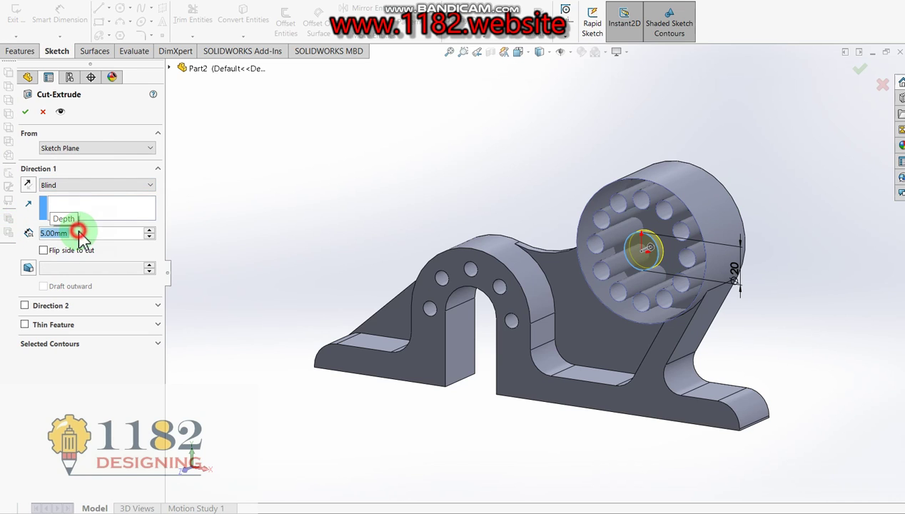
type("m")
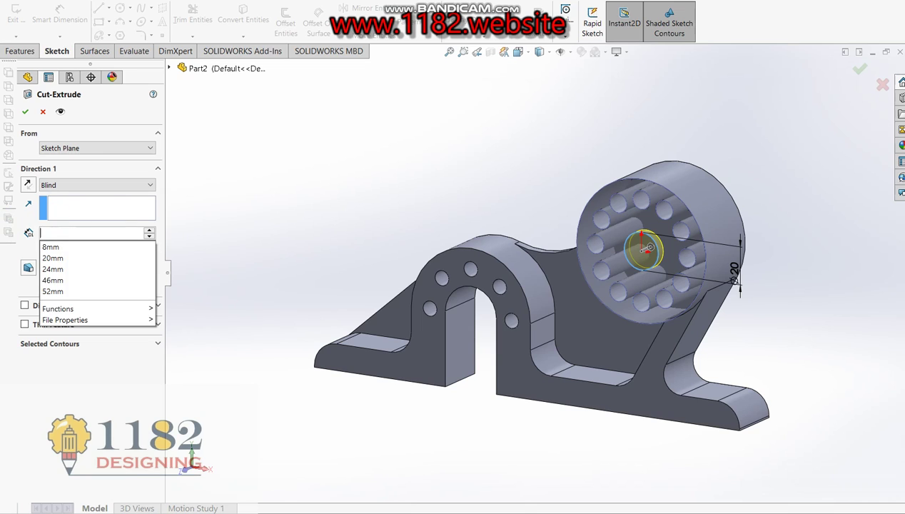
left_click(48, 234)
type("50")
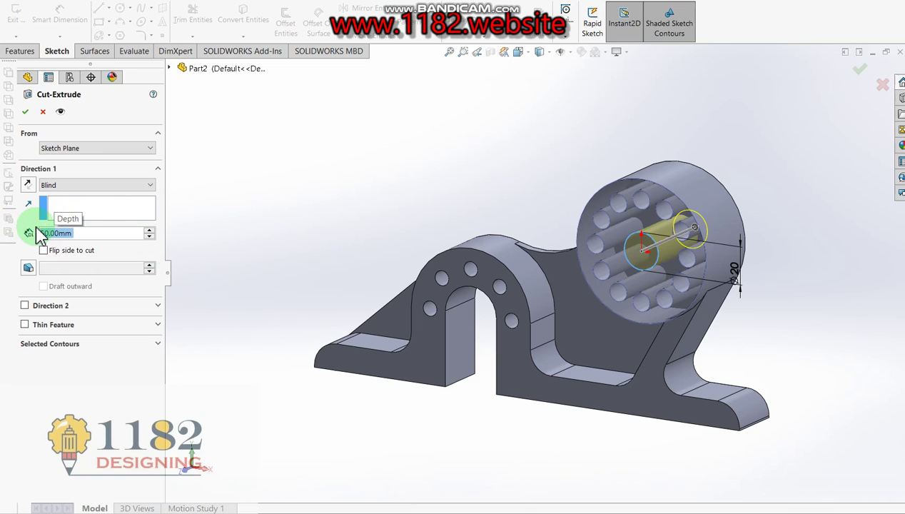
left_click(25, 115)
left_click(479, 152)
left_click(189, 28)
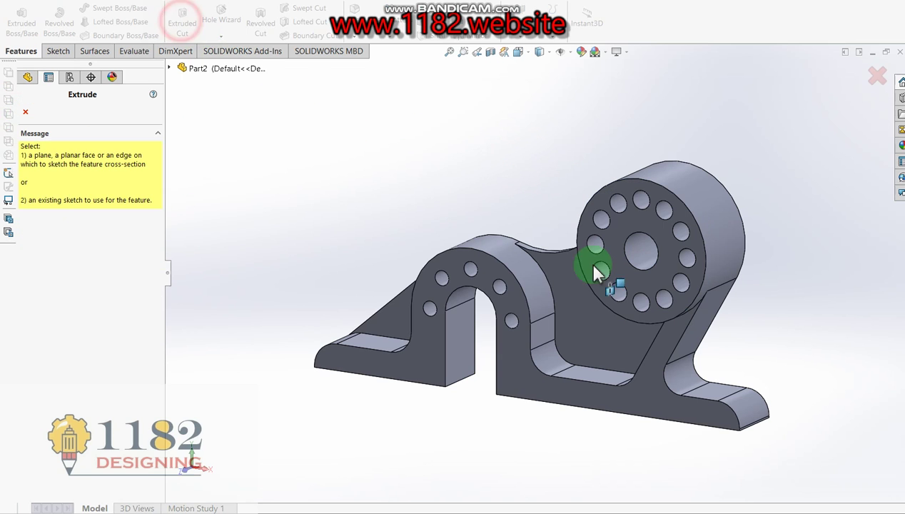
Step: Sketch a Ø34 circle centred on the hub's front face around the bore
left_click(631, 245)
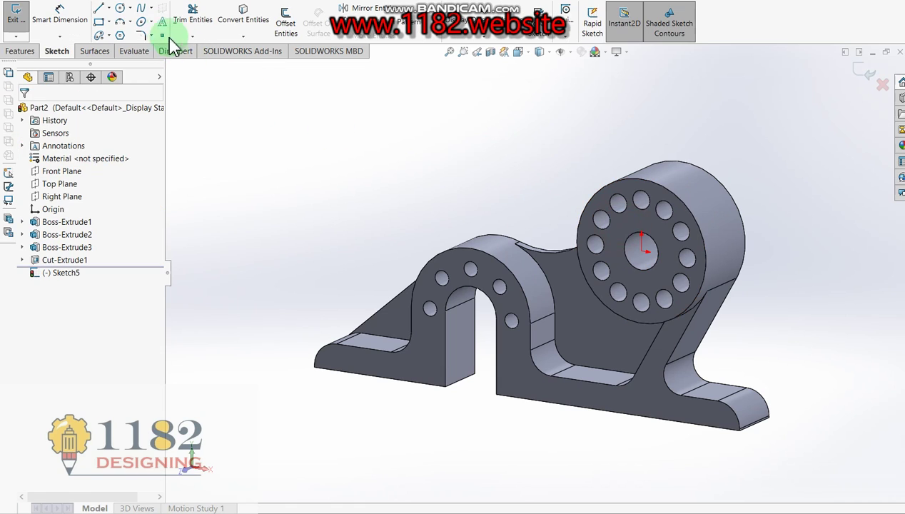
left_click(120, 8)
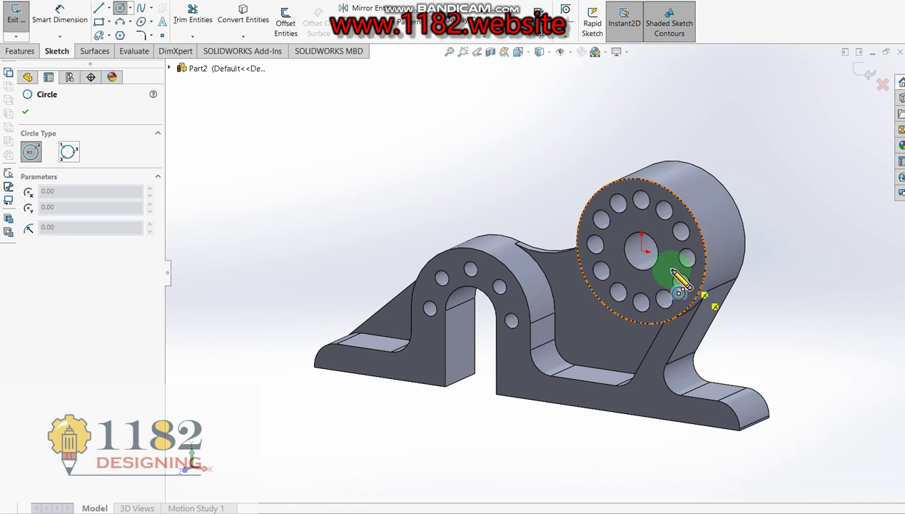
left_click(641, 249)
left_click(664, 271)
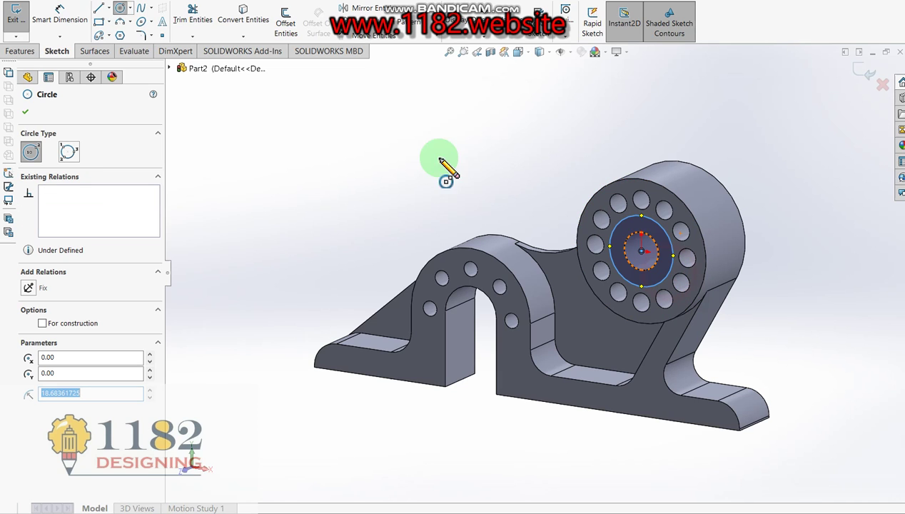
left_click(66, 29)
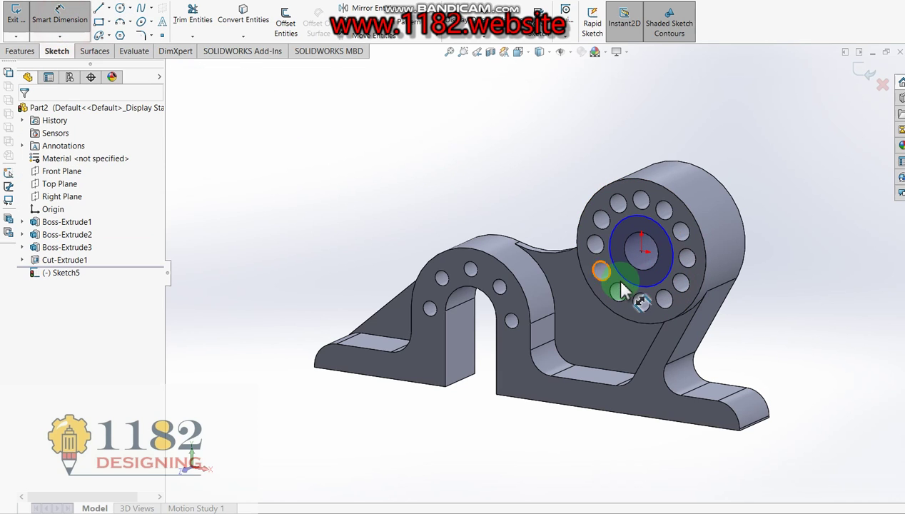
left_click(676, 279)
left_click(759, 273)
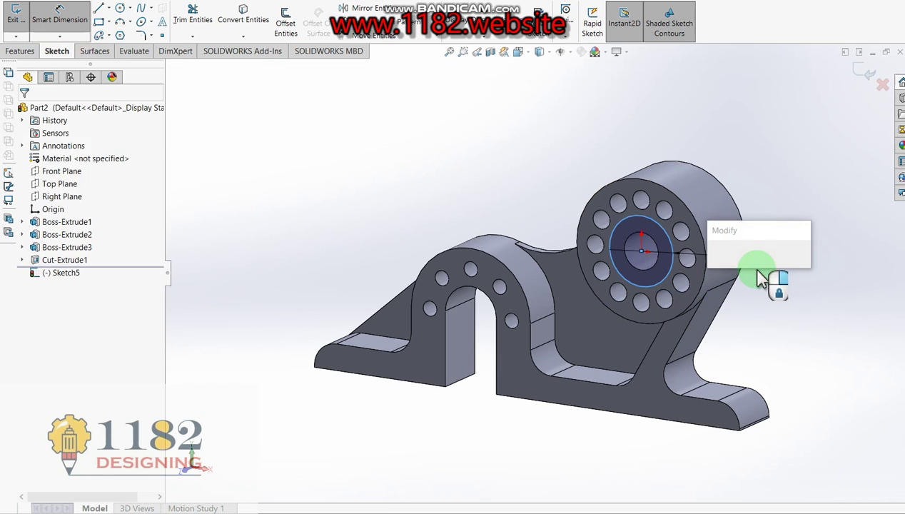
type("34")
key("Return")
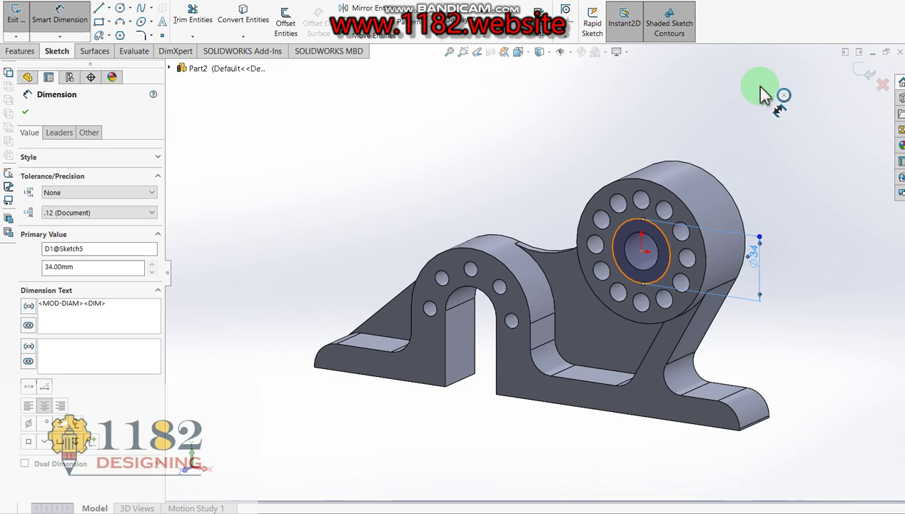
left_click(862, 75)
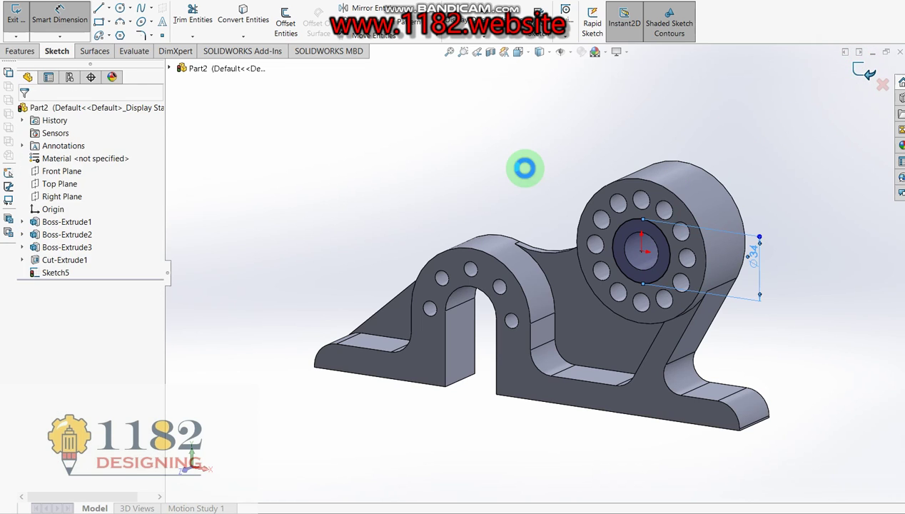
Step: Cut the Ø34 circle 20 mm deep as the counterbore
key("c")
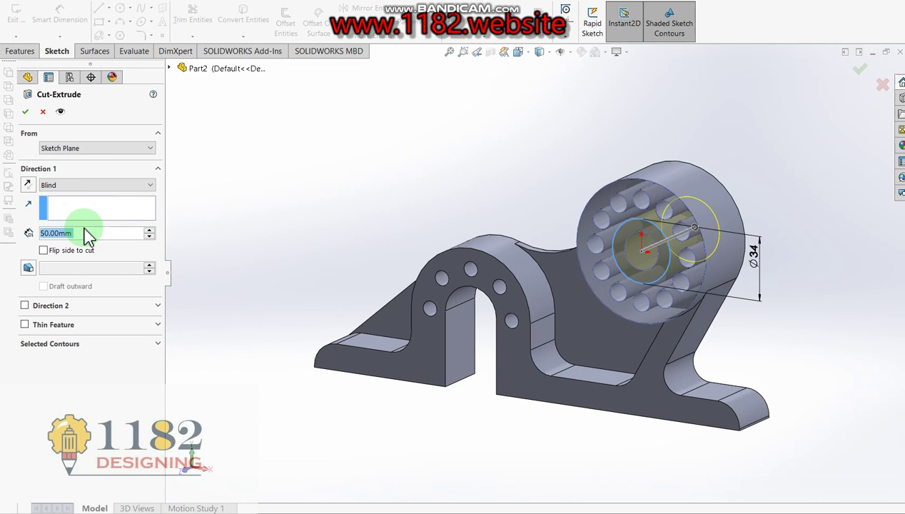
type("20")
key("Return")
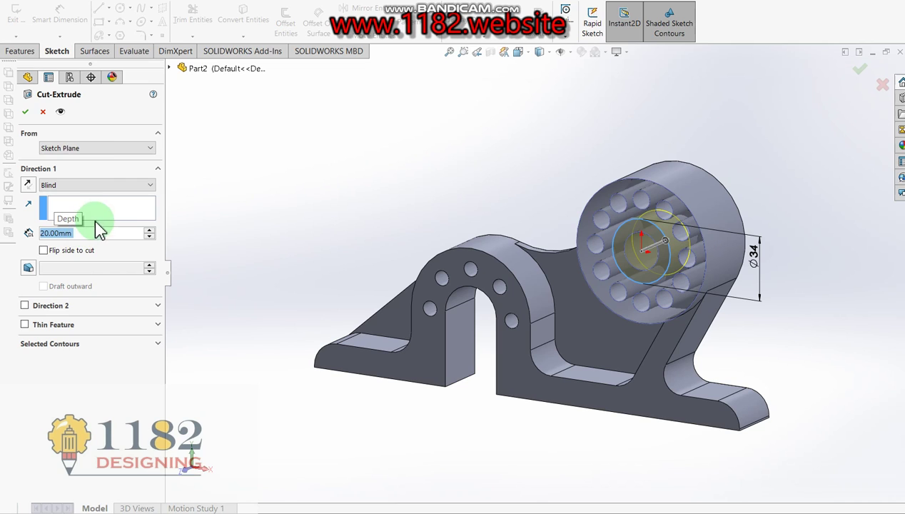
left_click(25, 112)
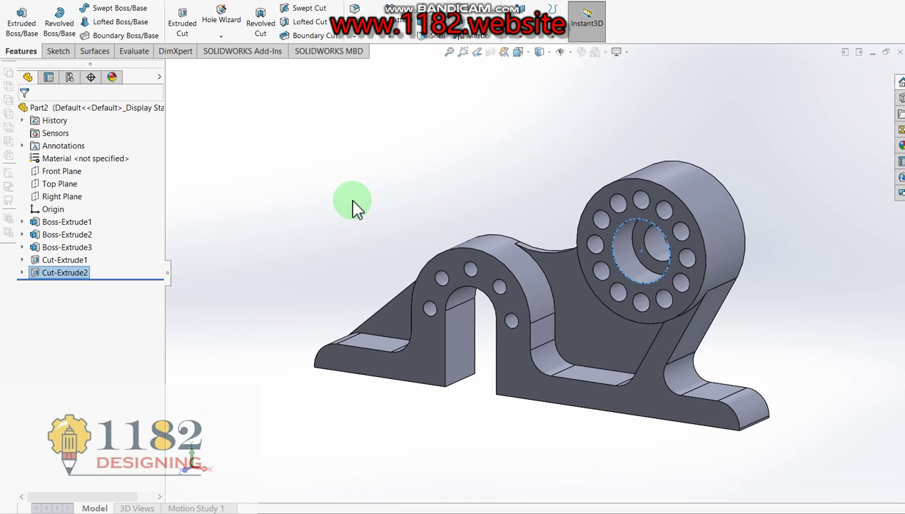
Step: Browse the part's appearance options in the task pane
left_click(462, 189)
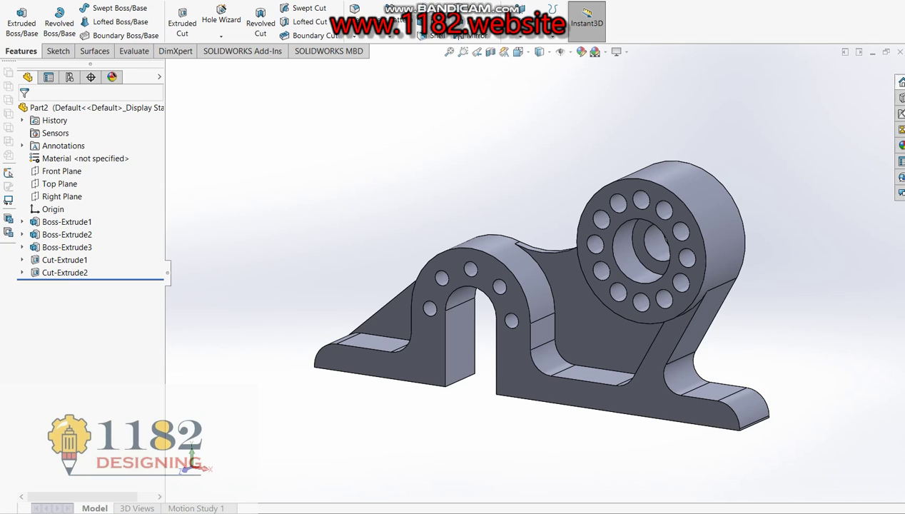
left_click(898, 124)
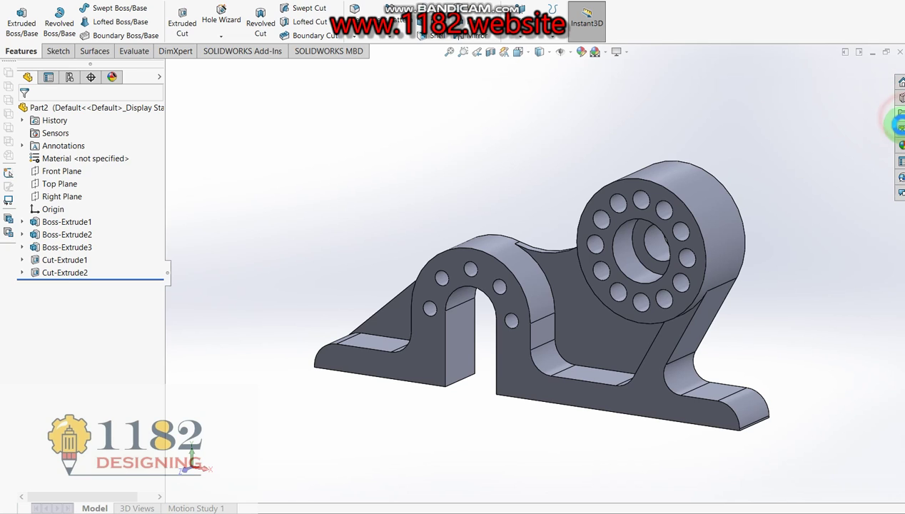
left_click(899, 132)
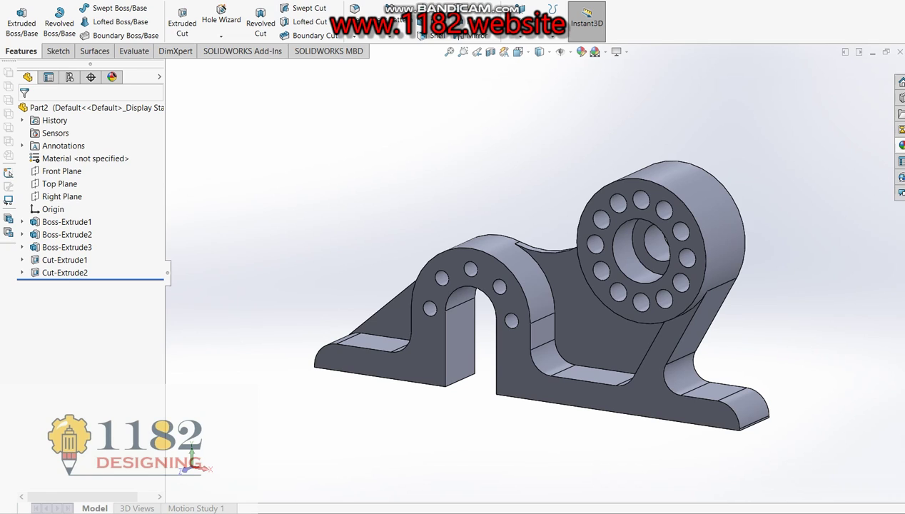
left_click(798, 175)
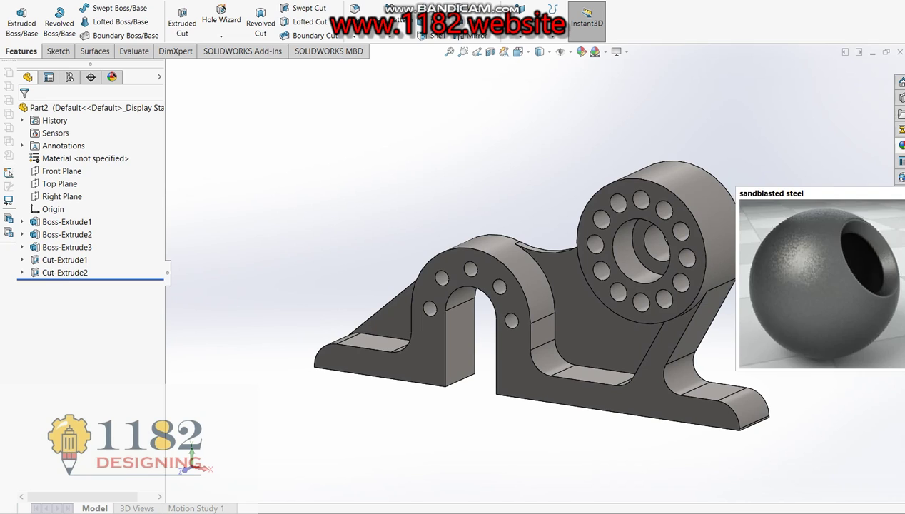
left_click(807, 174)
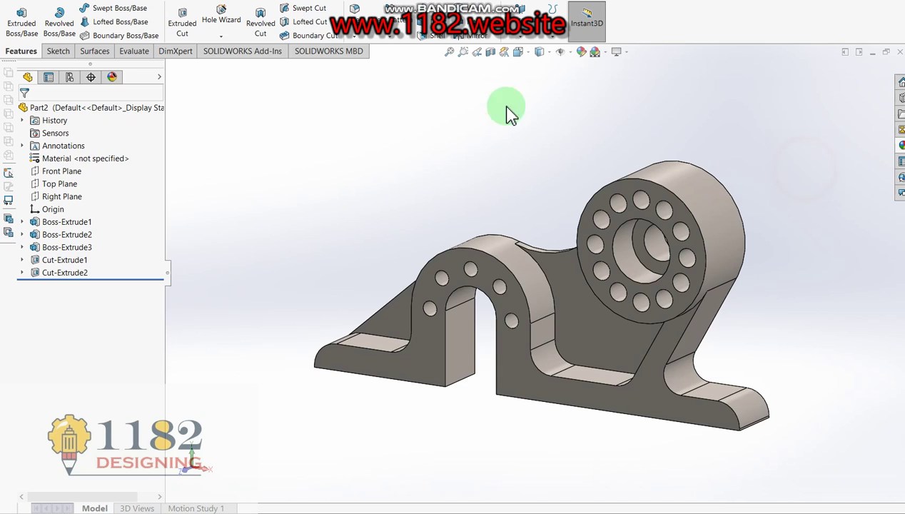
Step: Give Boss-Extrude1, 2 and 3 a magenta colour appearance
left_click(66, 223)
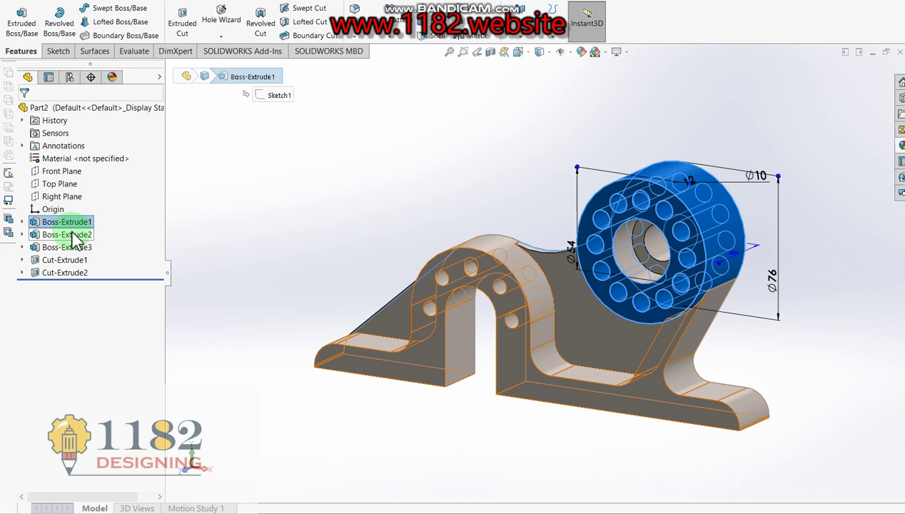
left_click(67, 234, "ctrl")
left_click(68, 247, "ctrl")
left_click(66, 260, "ctrl")
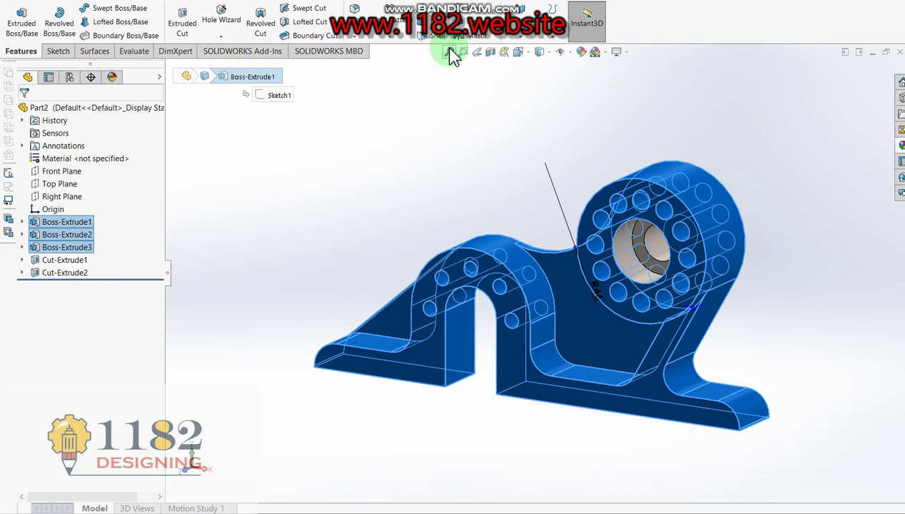
left_click(586, 54)
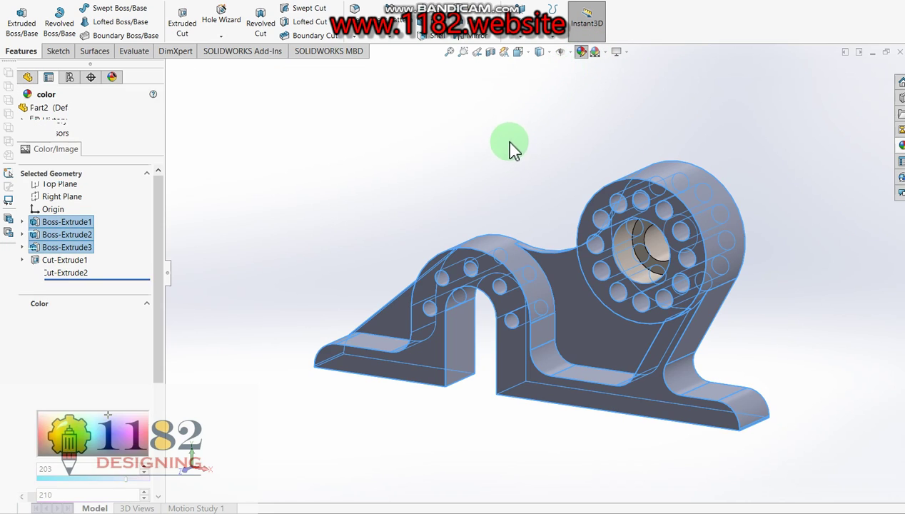
left_click(101, 375)
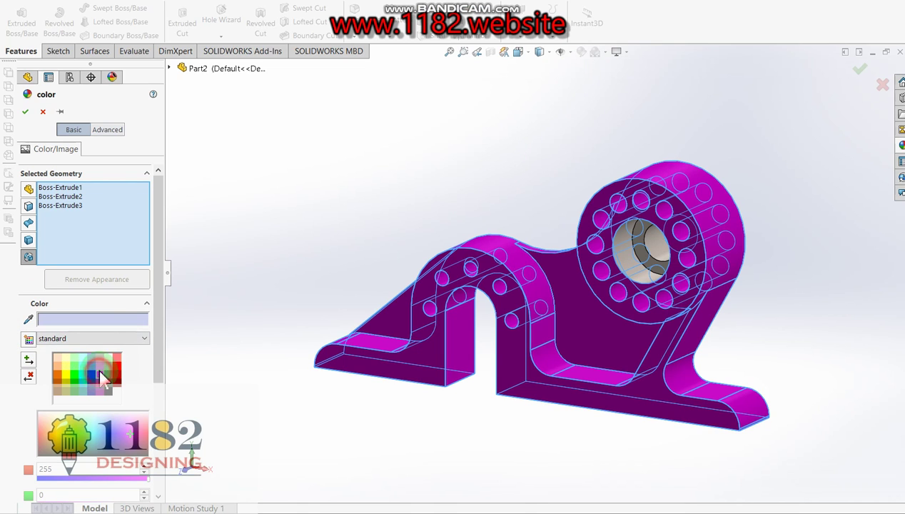
left_click(25, 112)
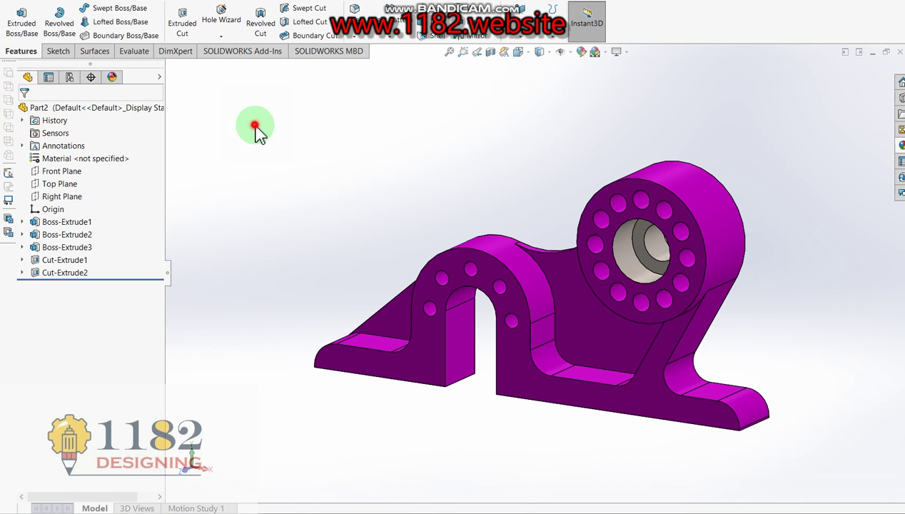
key("alt+Tab")
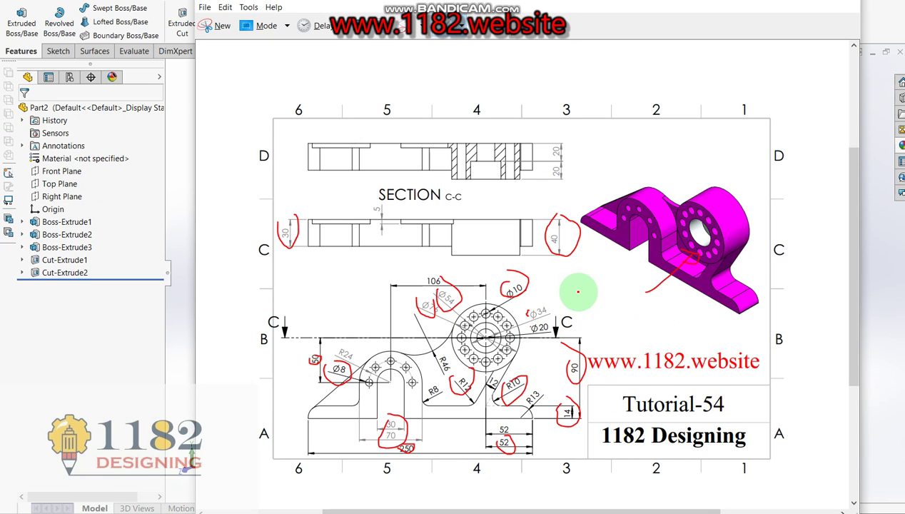
left_click(71, 356)
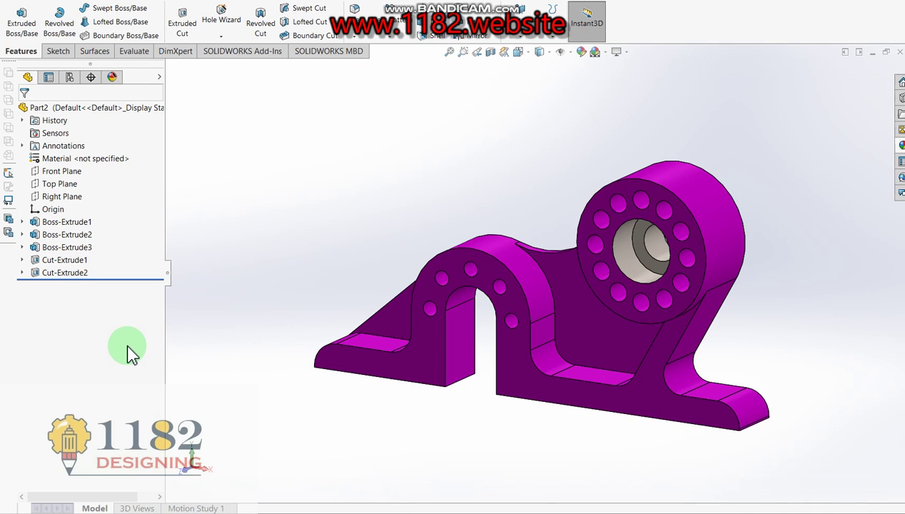
key("ctrl+1")
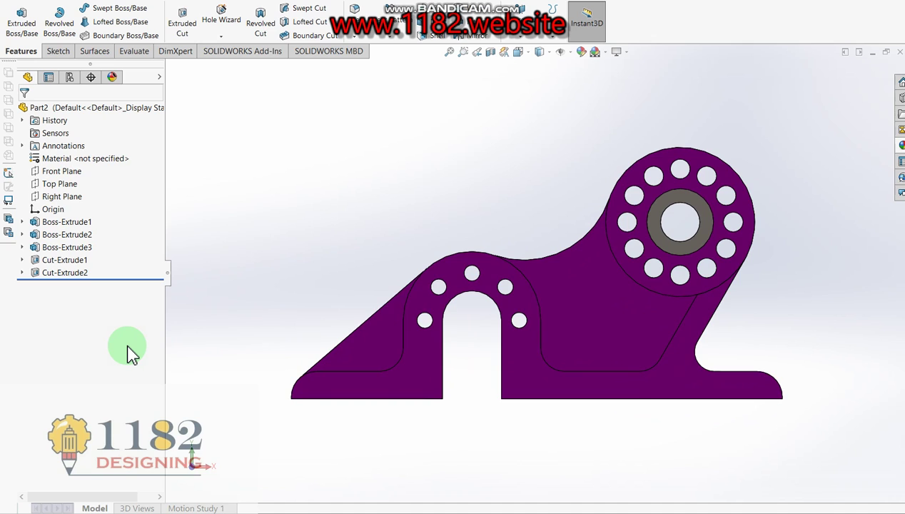
key("ctrl+7")
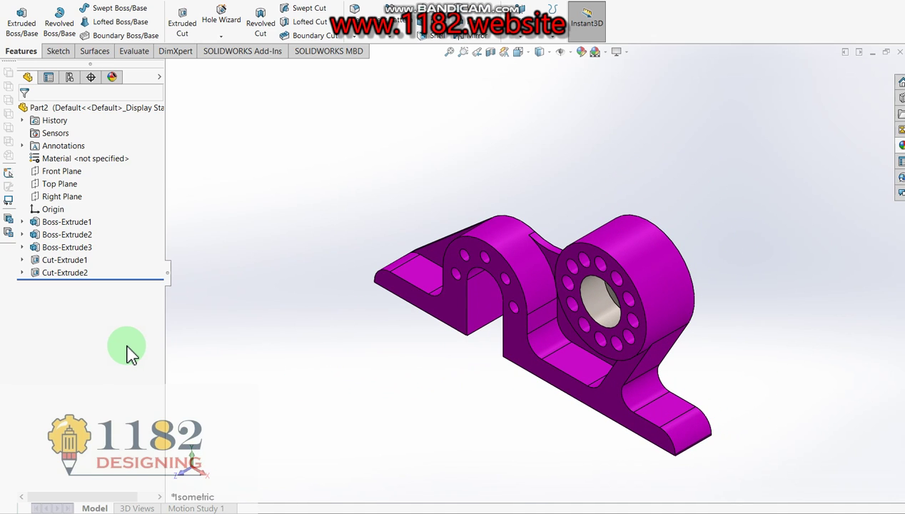
key("ctrl+1")
key("ctrl+2")
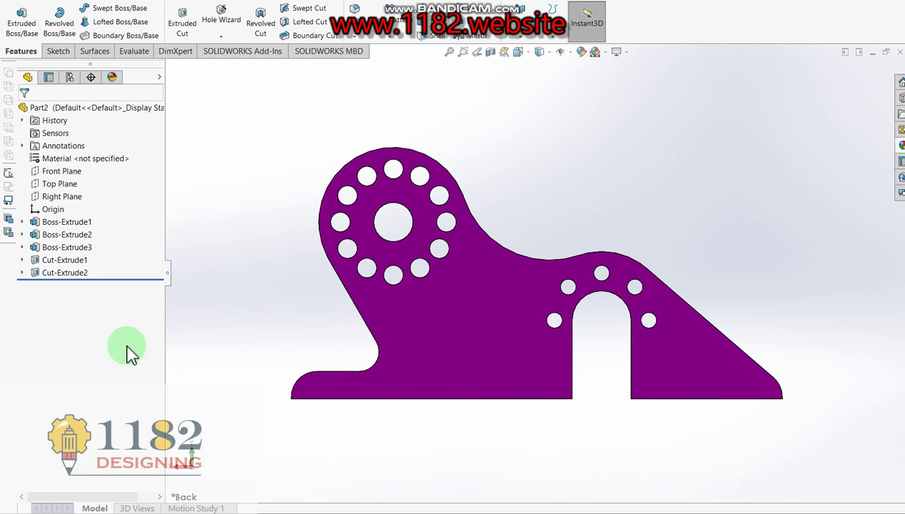
key("ctrl+4")
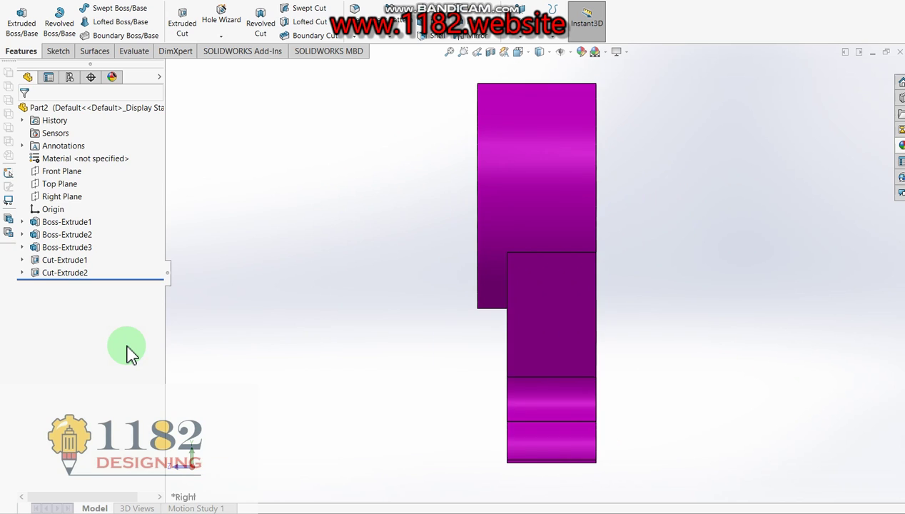
key("ctrl+5")
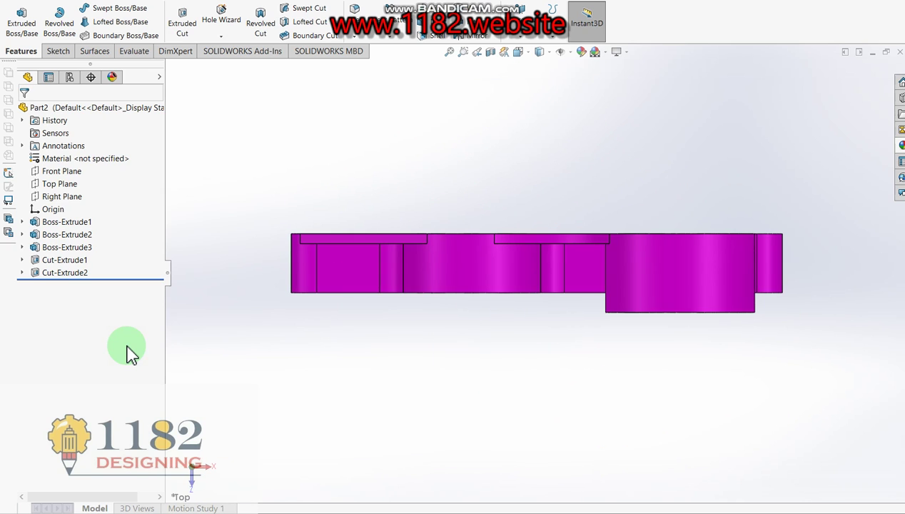
key("ctrl+6")
key("ctrl+7")
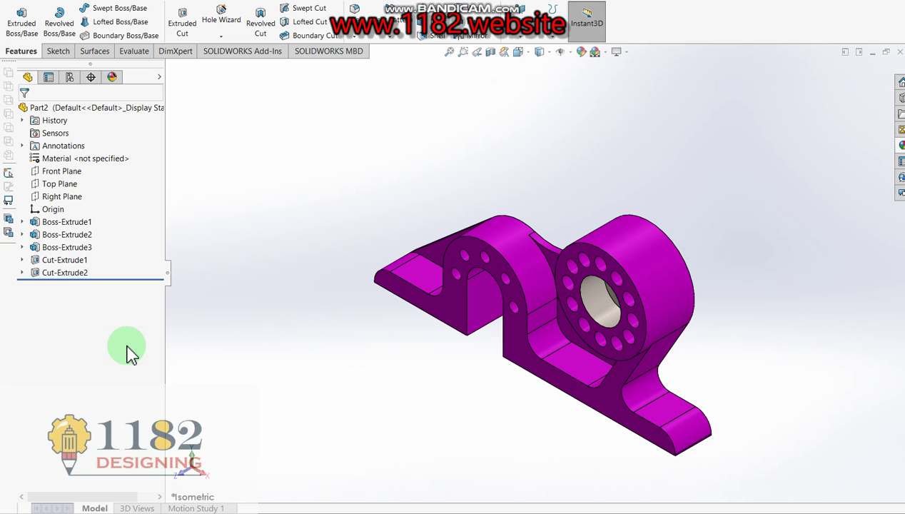
key("ctrl+1")
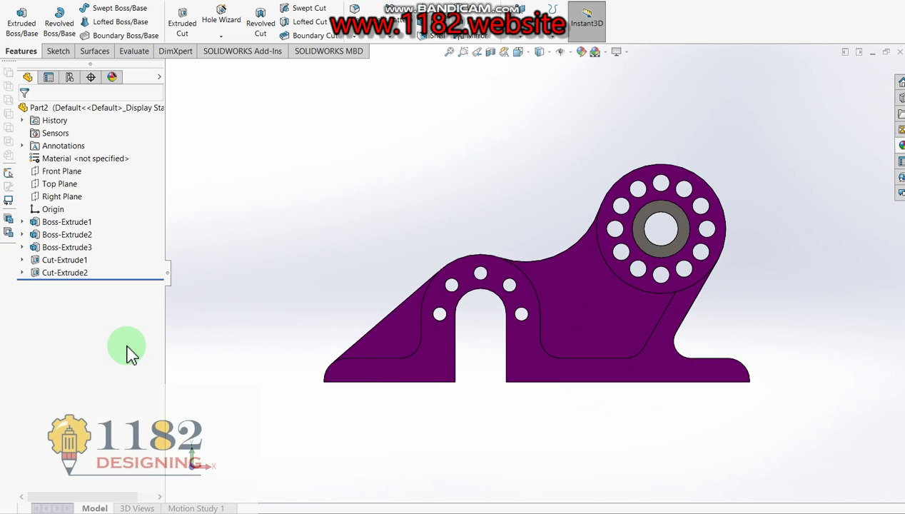